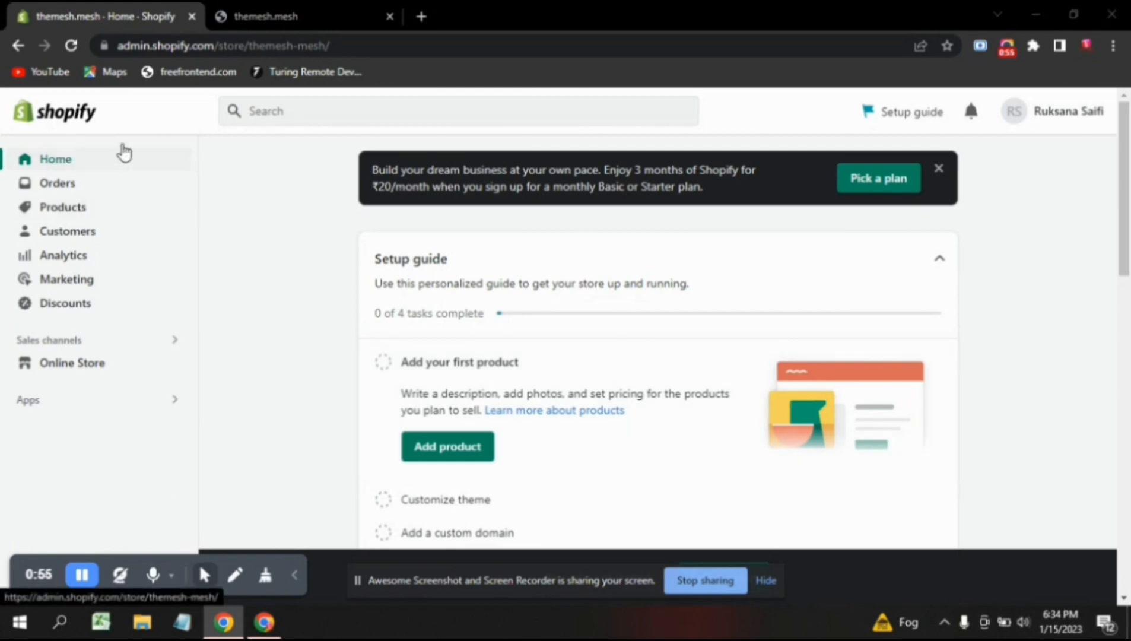
Look over the store admin address, then scroll through the storefront tab.
click(344, 54)
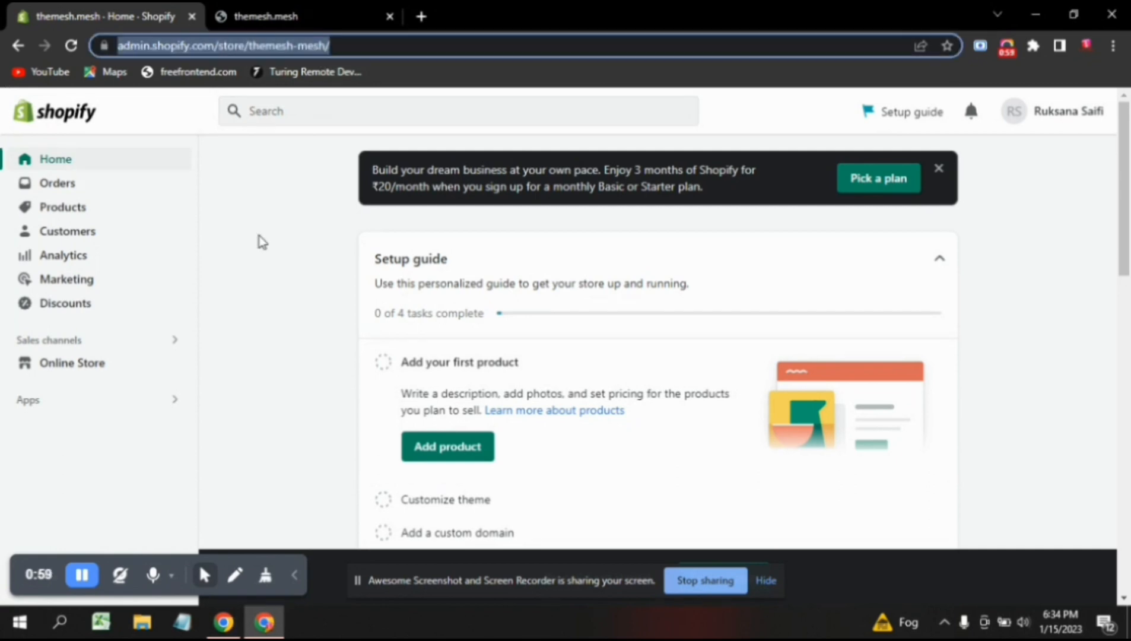
click(293, 267)
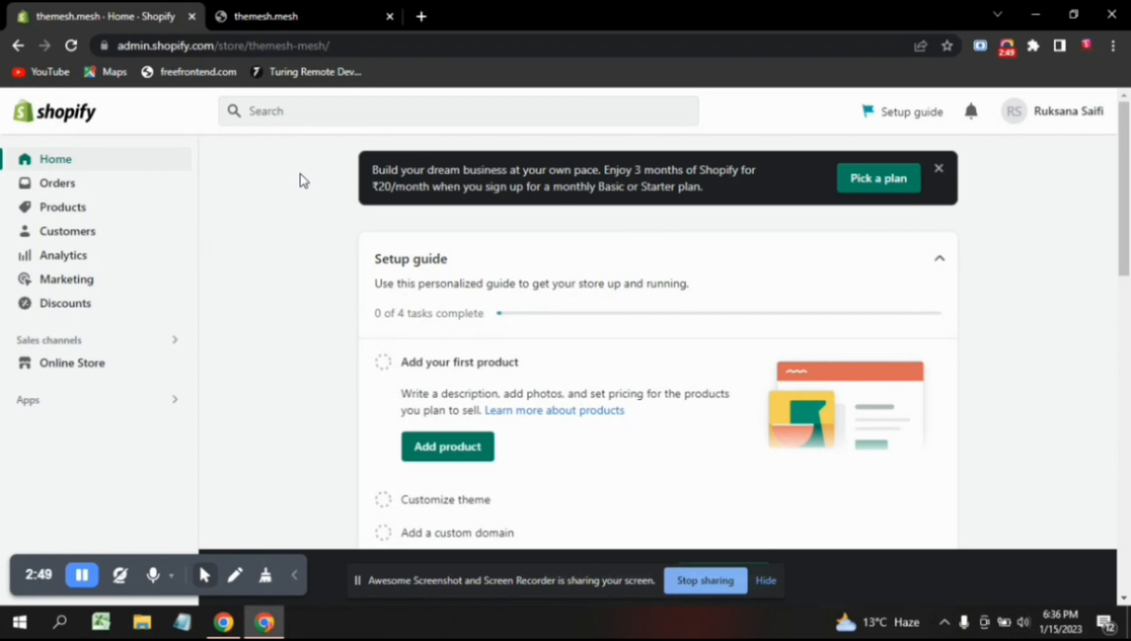
click(302, 10)
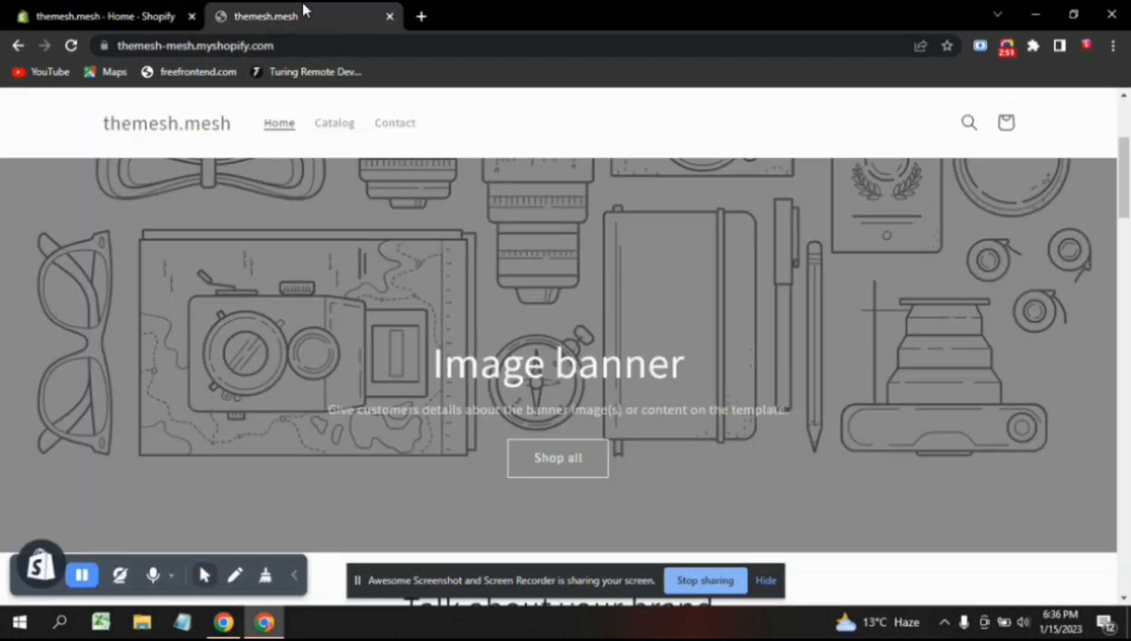
scroll(563, 356, up, 4)
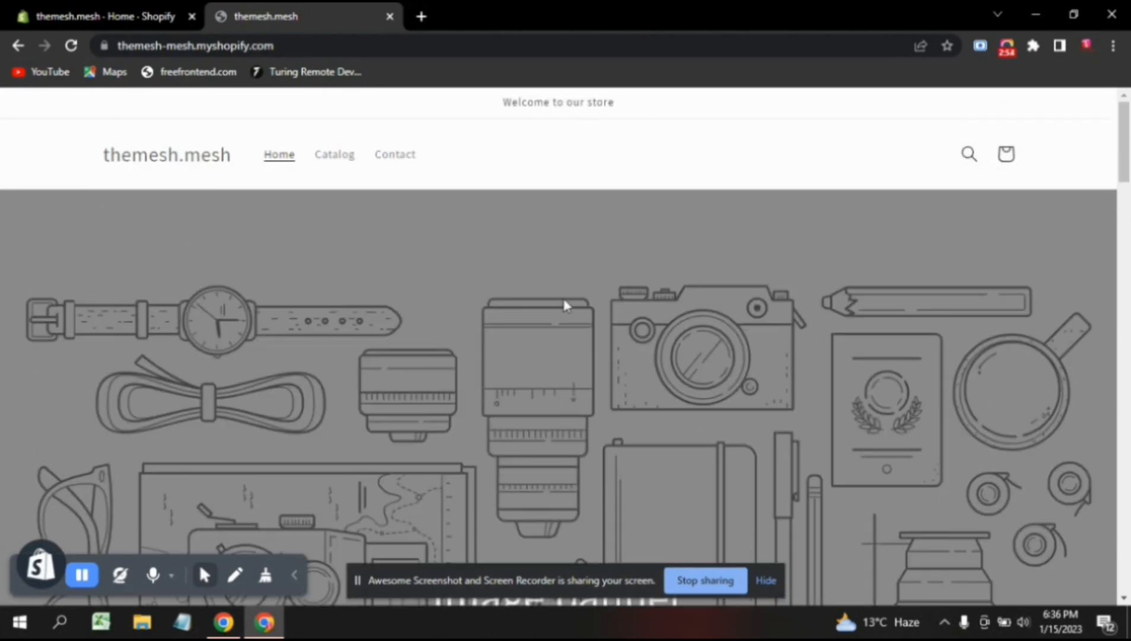
scroll(564, 306, down, 10)
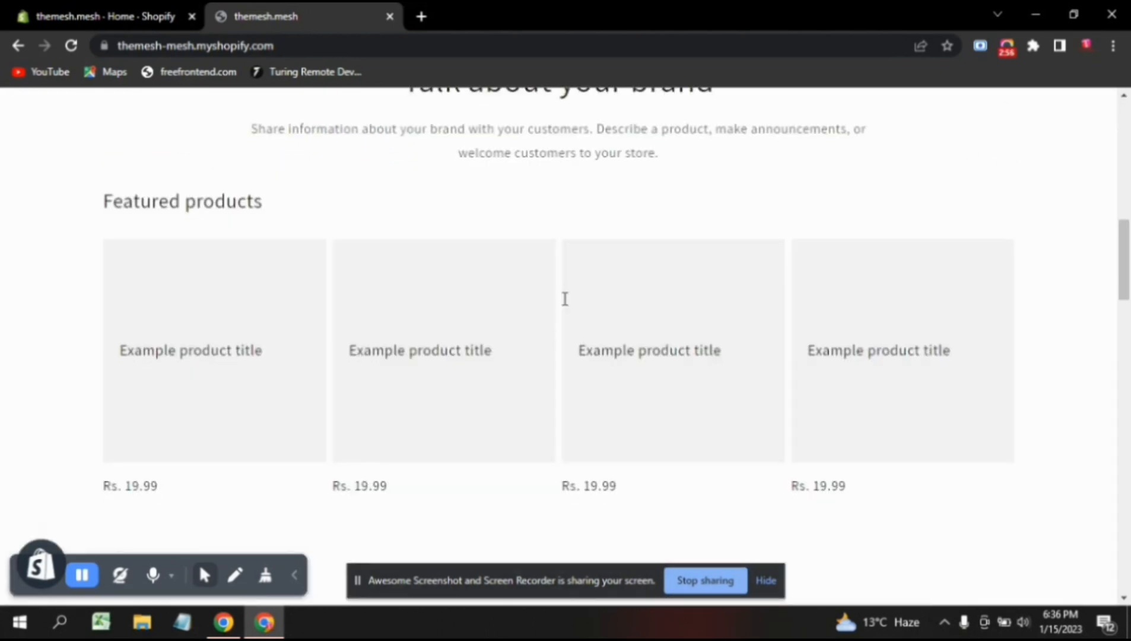
scroll(564, 298, down, 12)
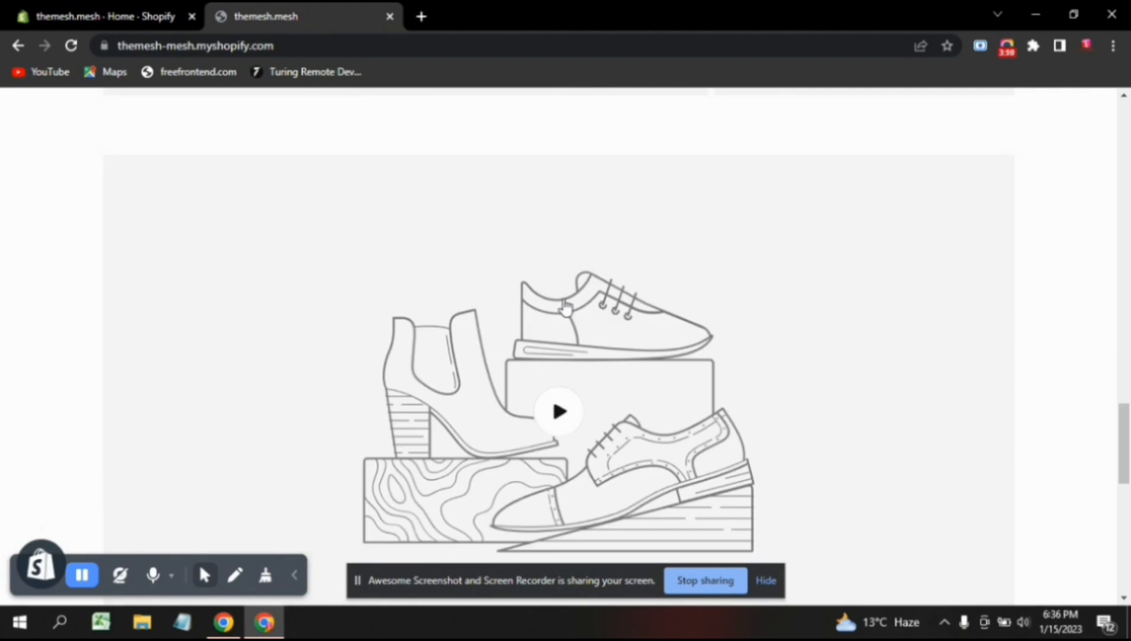
scroll(565, 306, down, 10)
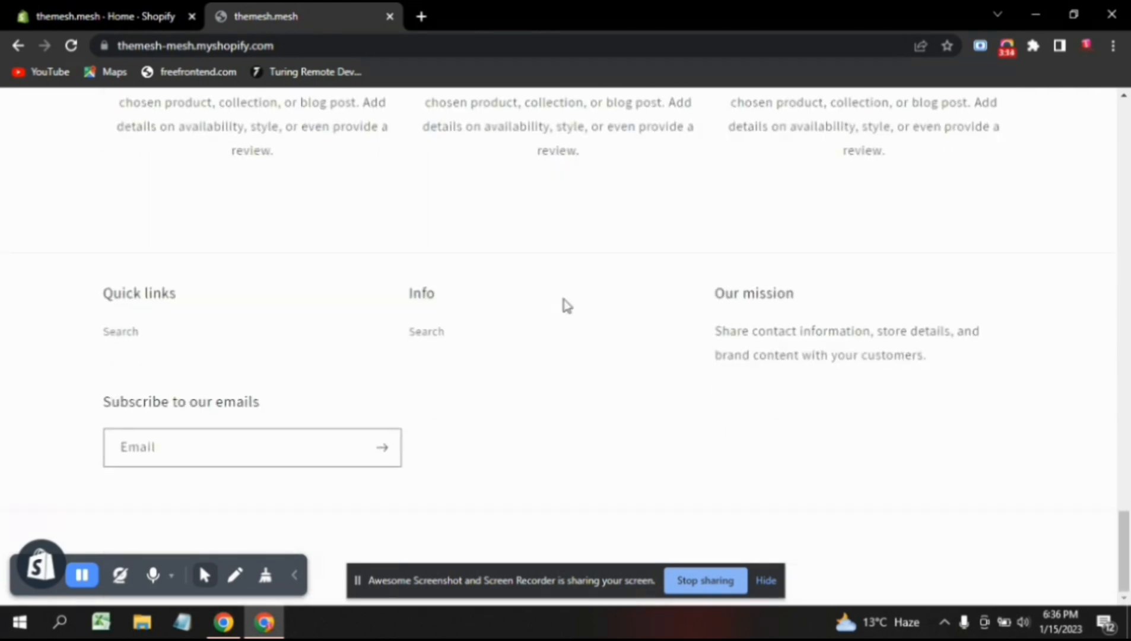
scroll(566, 306, up, 5)
scroll(565, 306, up, 1)
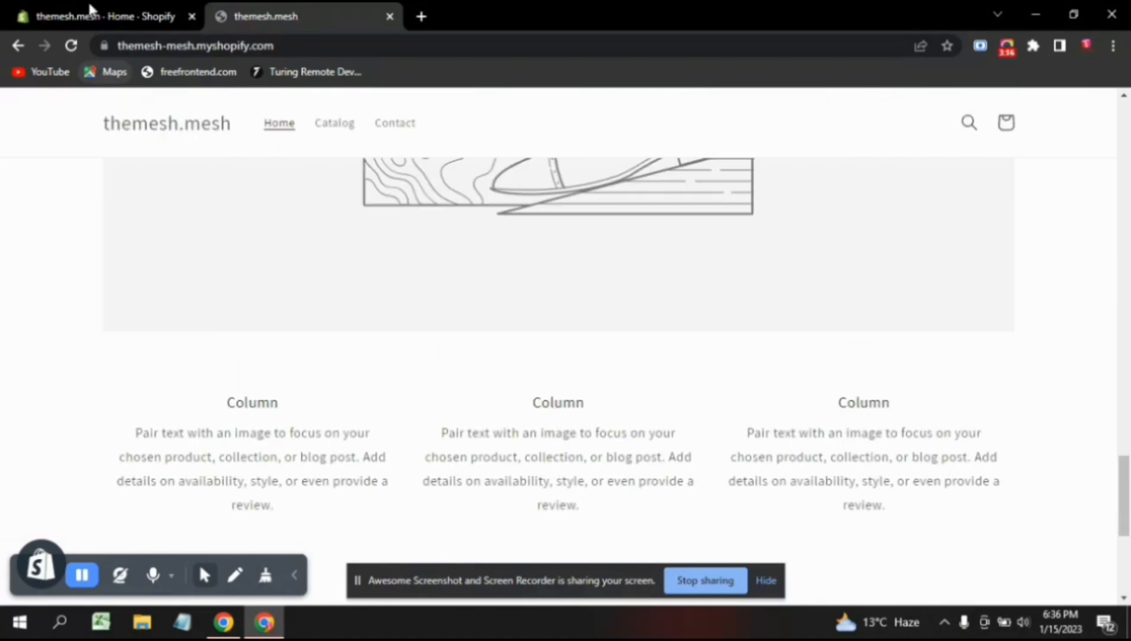
Return to the admin and open the Online Store Themes page, scrolling through it.
click(35, 13)
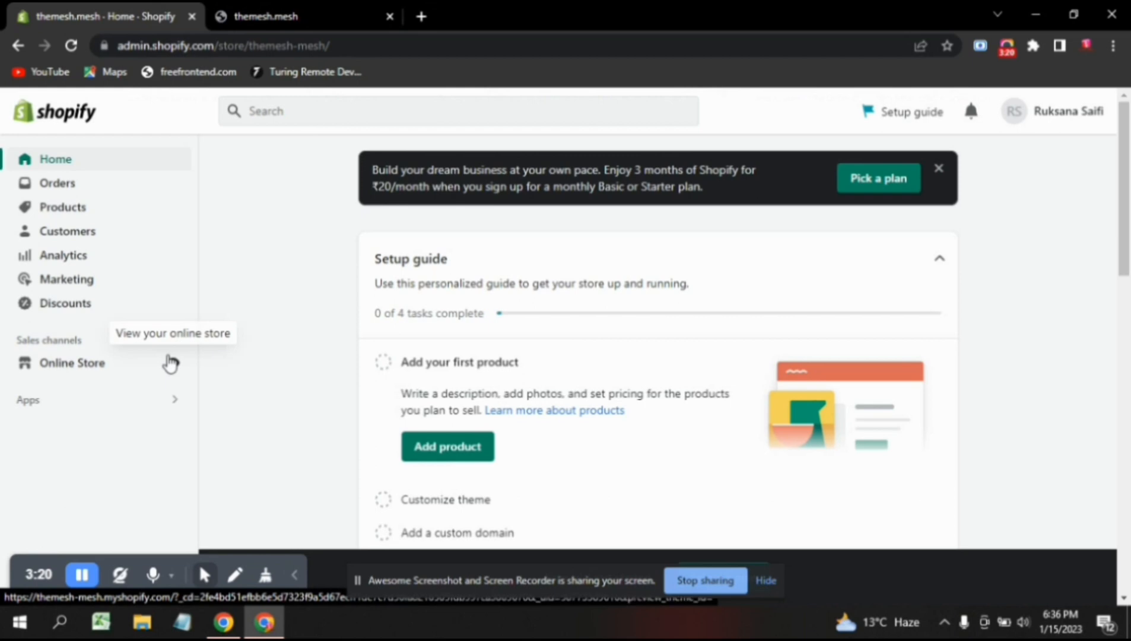
click(112, 373)
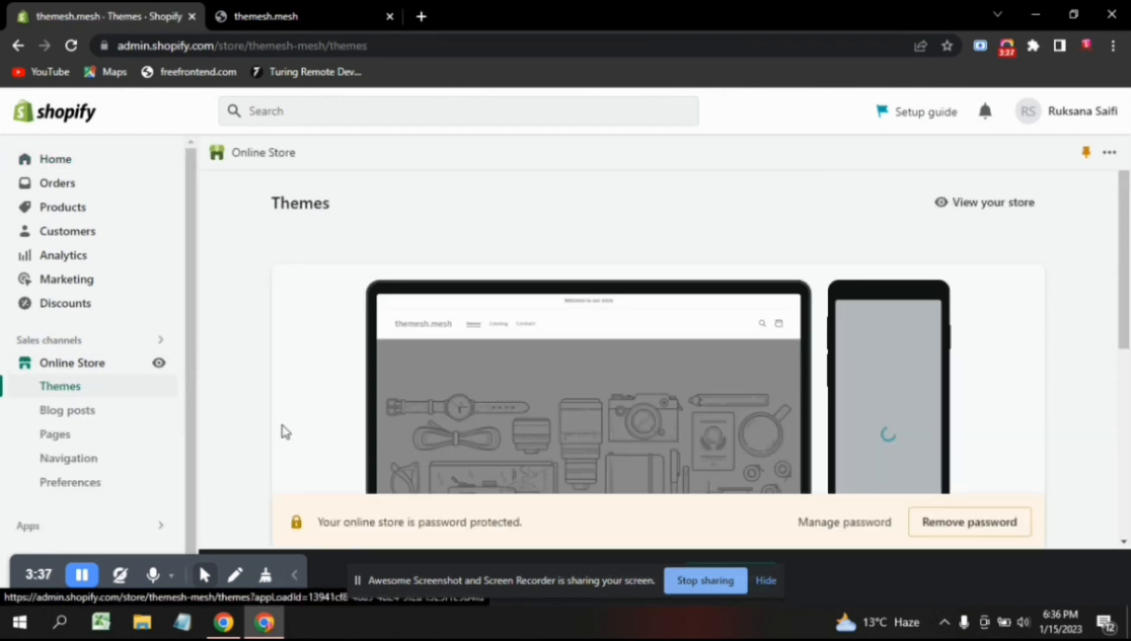
scroll(285, 432, down, 3)
scroll(581, 390, down, 5)
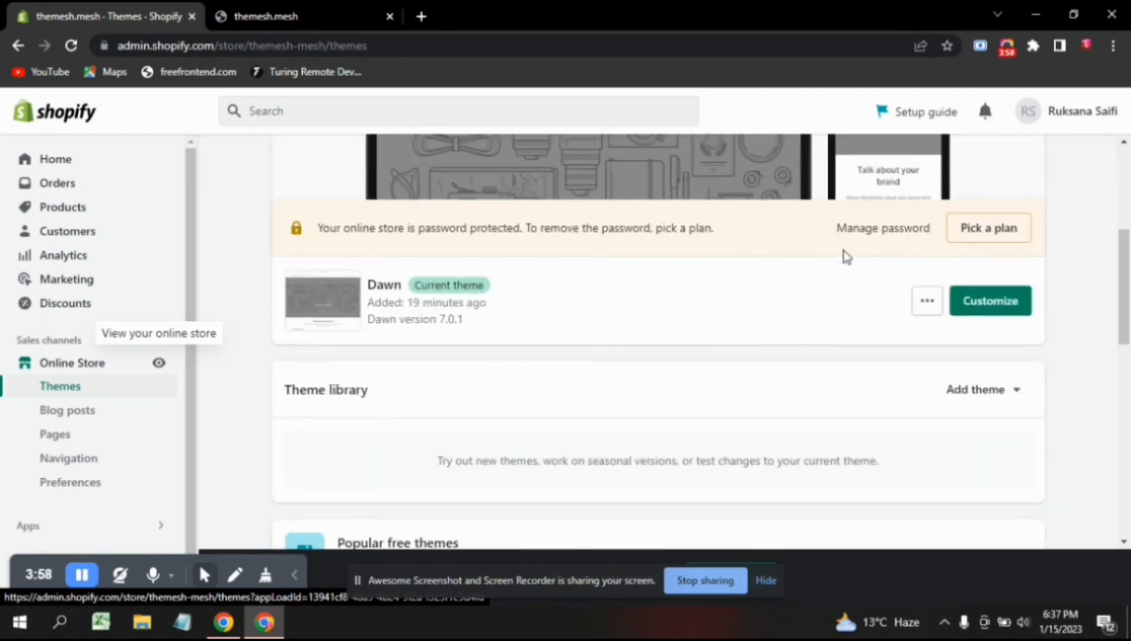
scroll(495, 409, up, 2)
scroll(964, 480, down, 2)
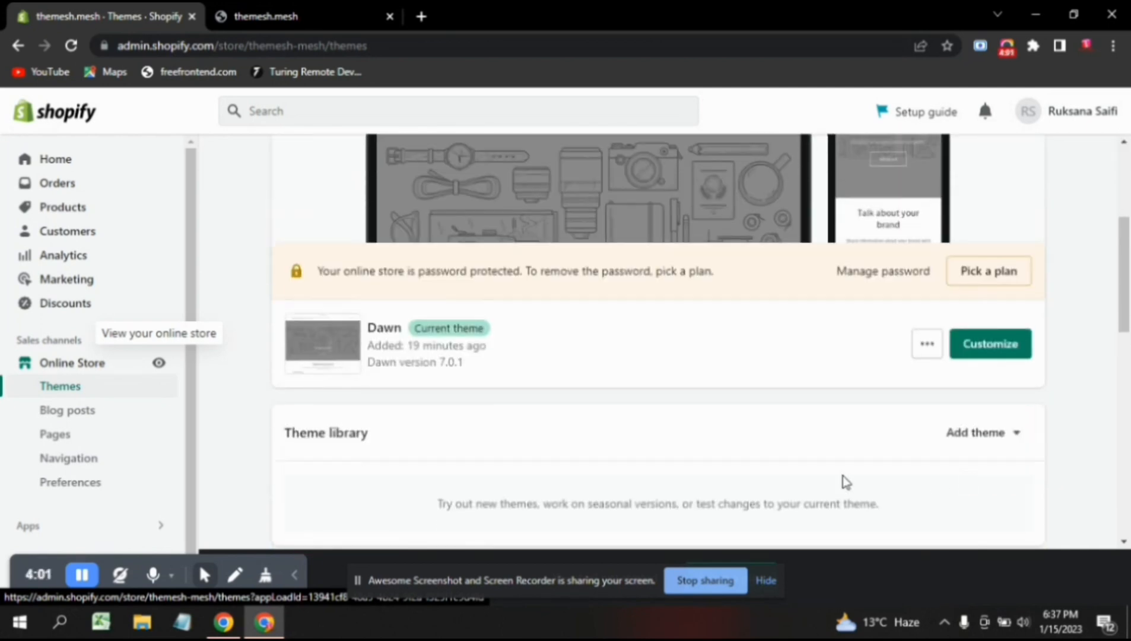
scroll(843, 482, down, 1)
scroll(845, 482, down, 3)
scroll(818, 475, down, 3)
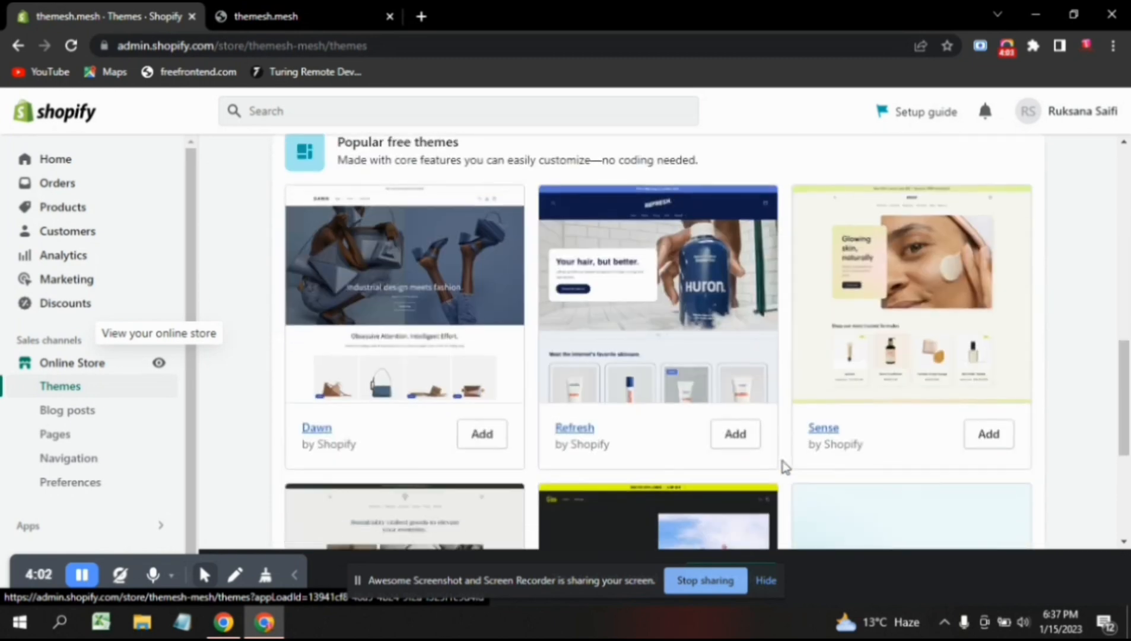
scroll(775, 464, down, 2)
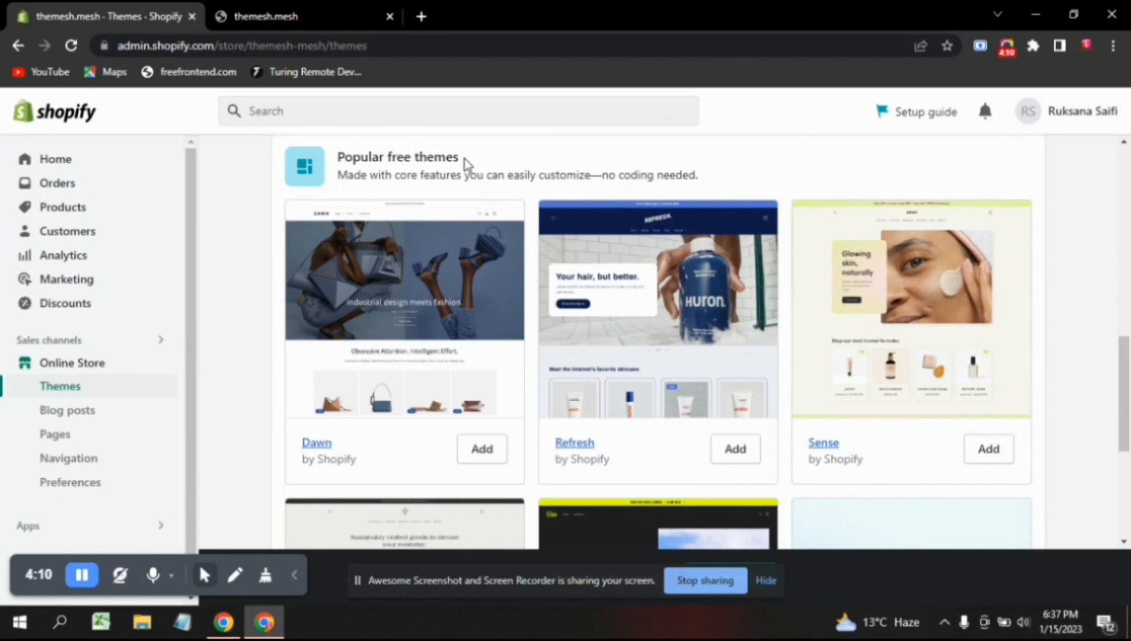
Browse the Popular free themes section, then show the Add theme choices in Theme library.
drag(466, 164, 332, 161)
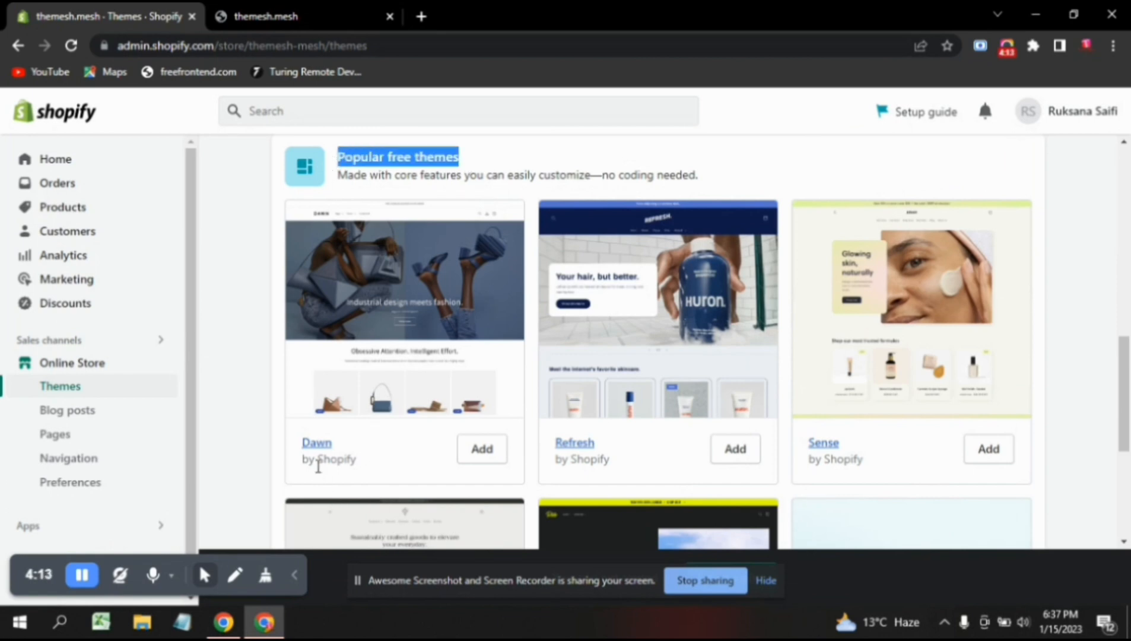
scroll(494, 492, down, 3)
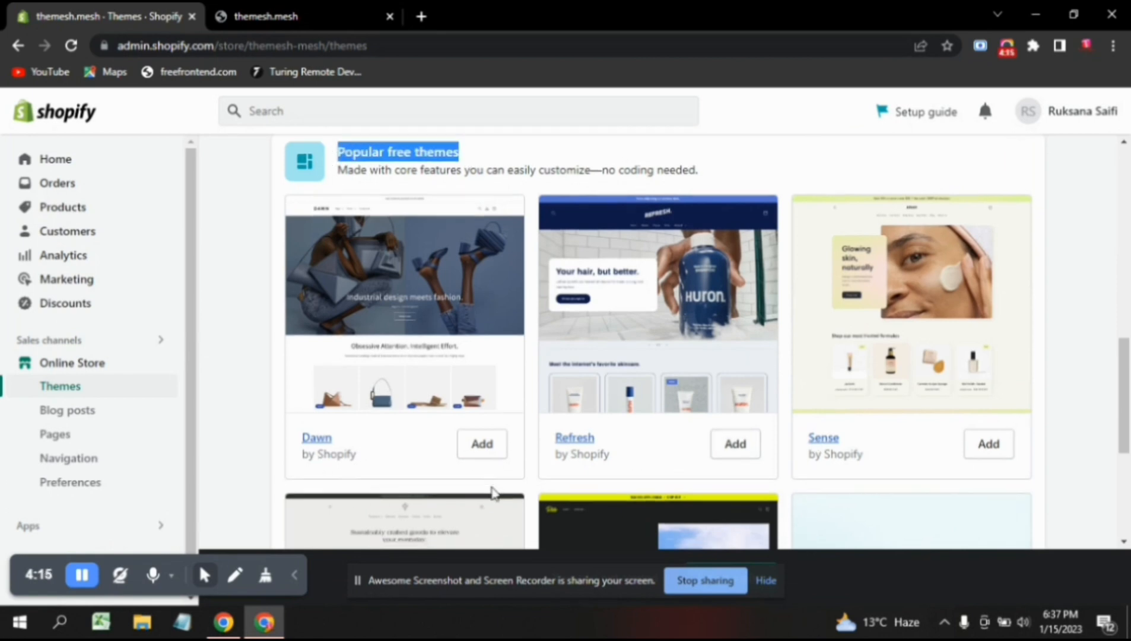
scroll(494, 493, down, 2)
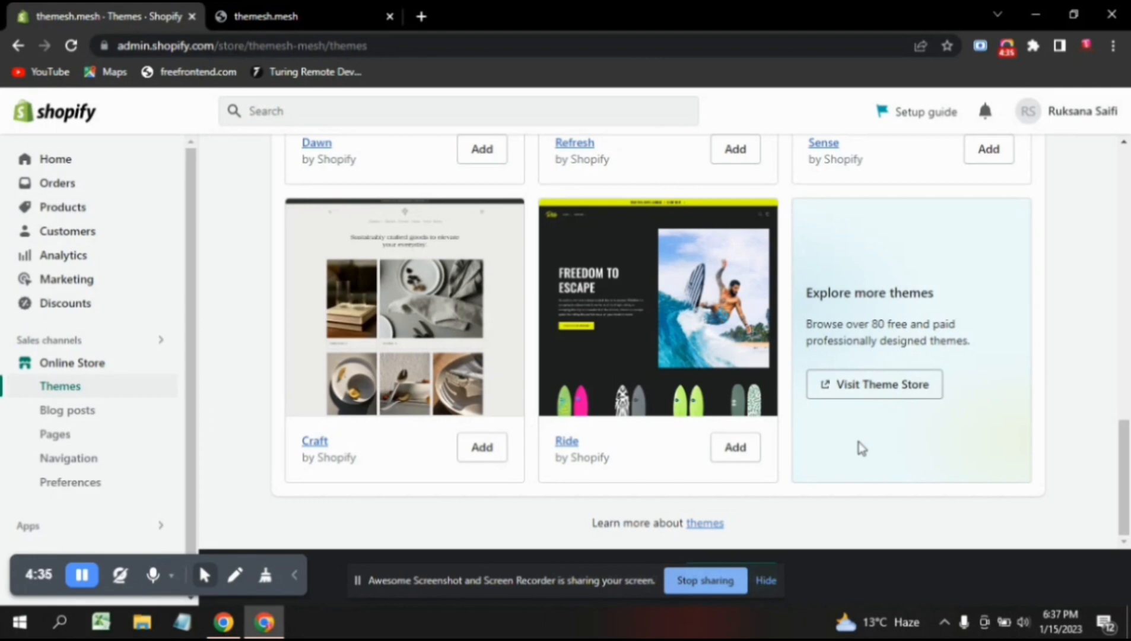
scroll(862, 449, up, 3)
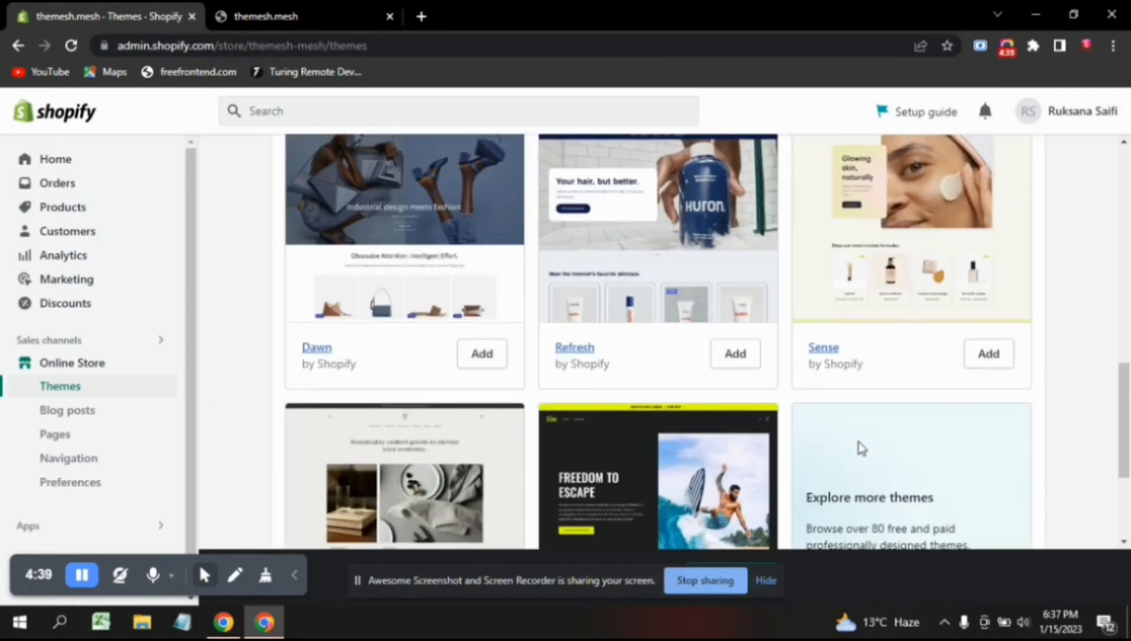
scroll(861, 449, up, 5)
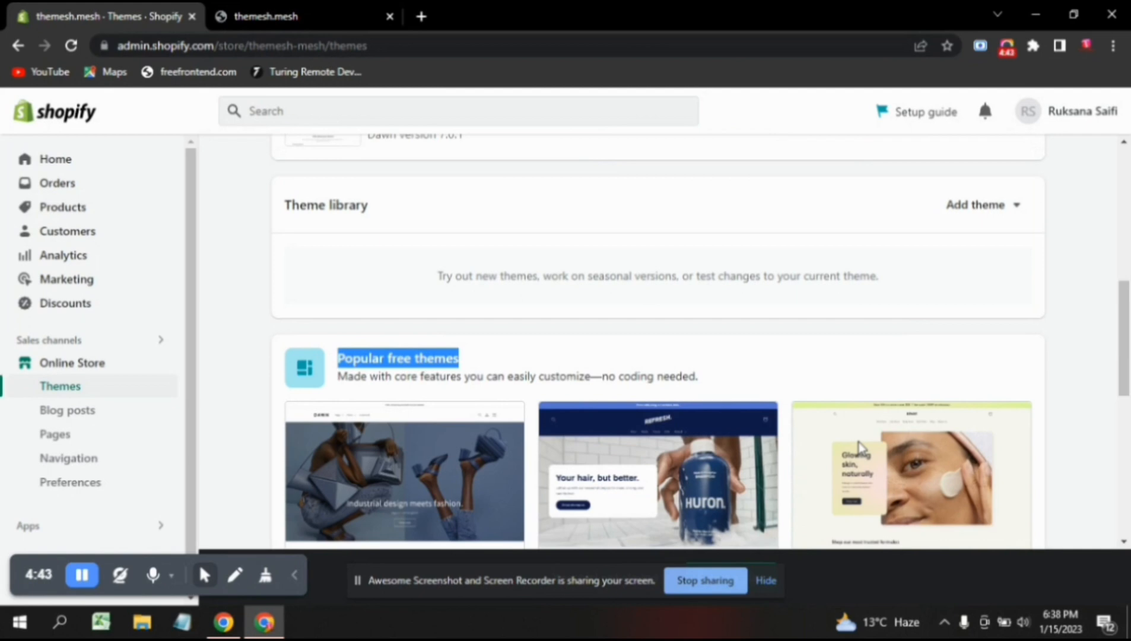
scroll(791, 319, up, 3)
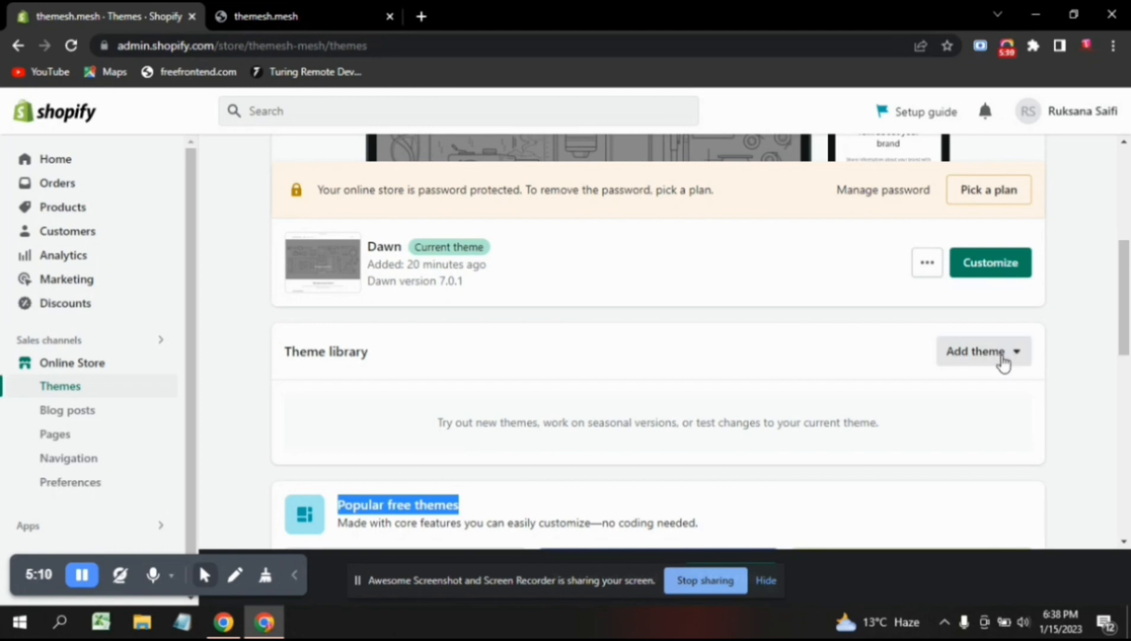
click(1003, 361)
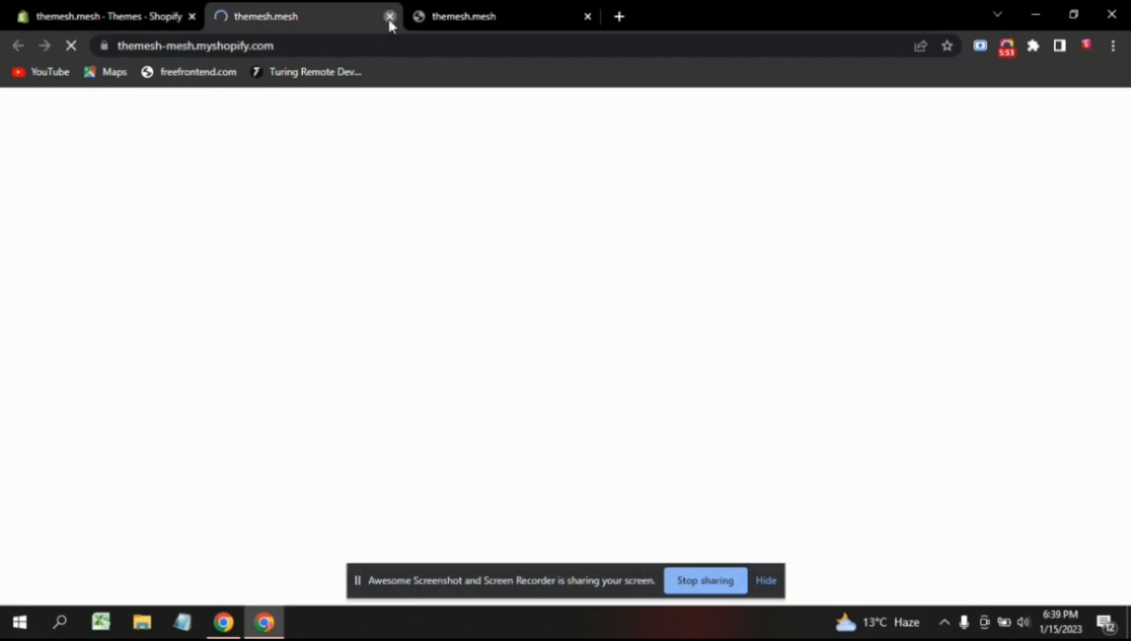
Close the old storefront tab and open the live store in a new tab.
click(390, 18)
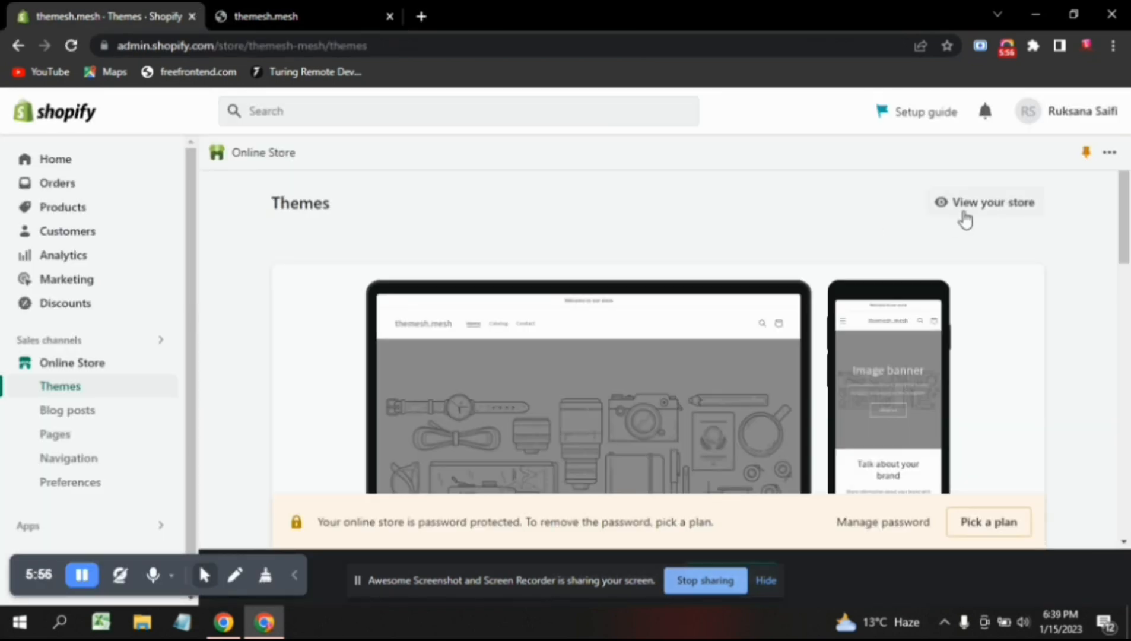
click(994, 208)
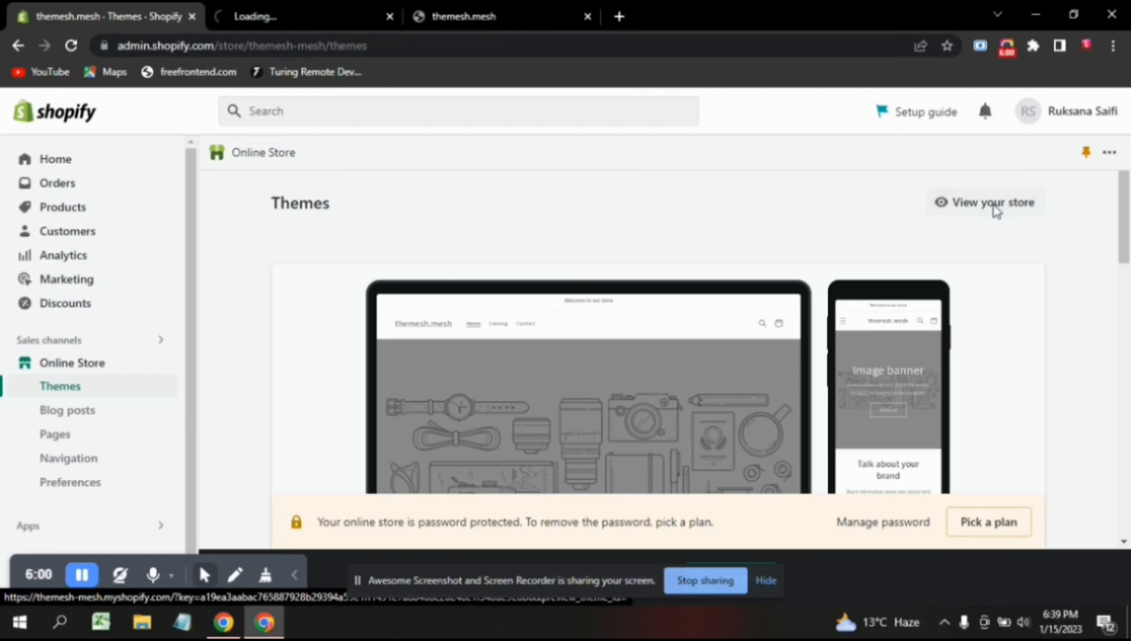
click(362, 10)
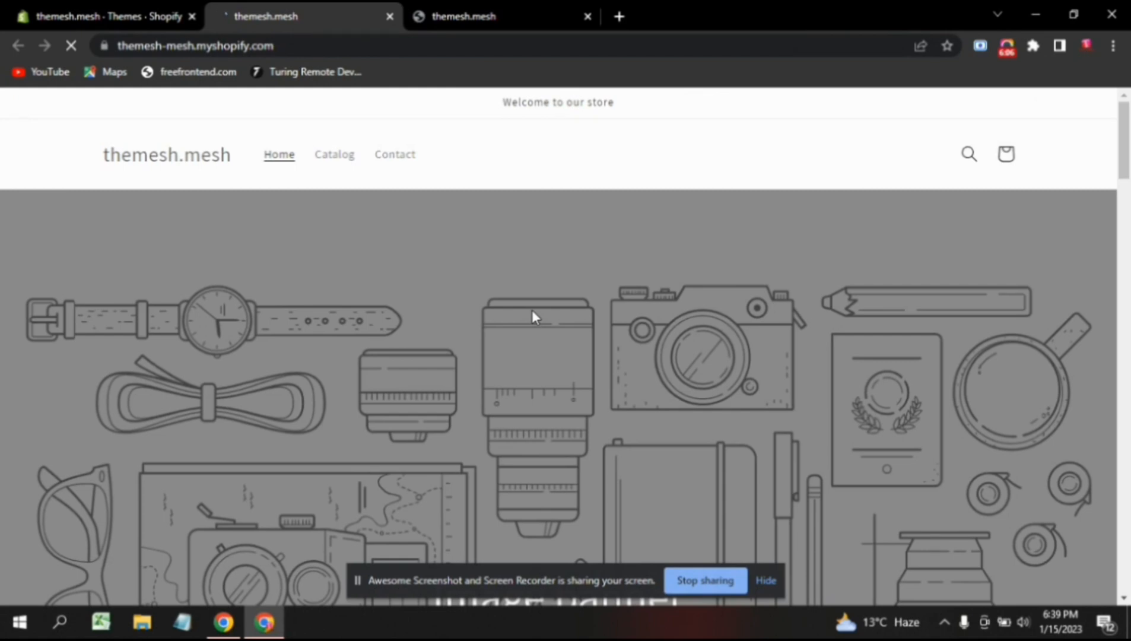
Scroll through the storefront's default sections, then go back to the Themes page.
scroll(531, 310, down, 10)
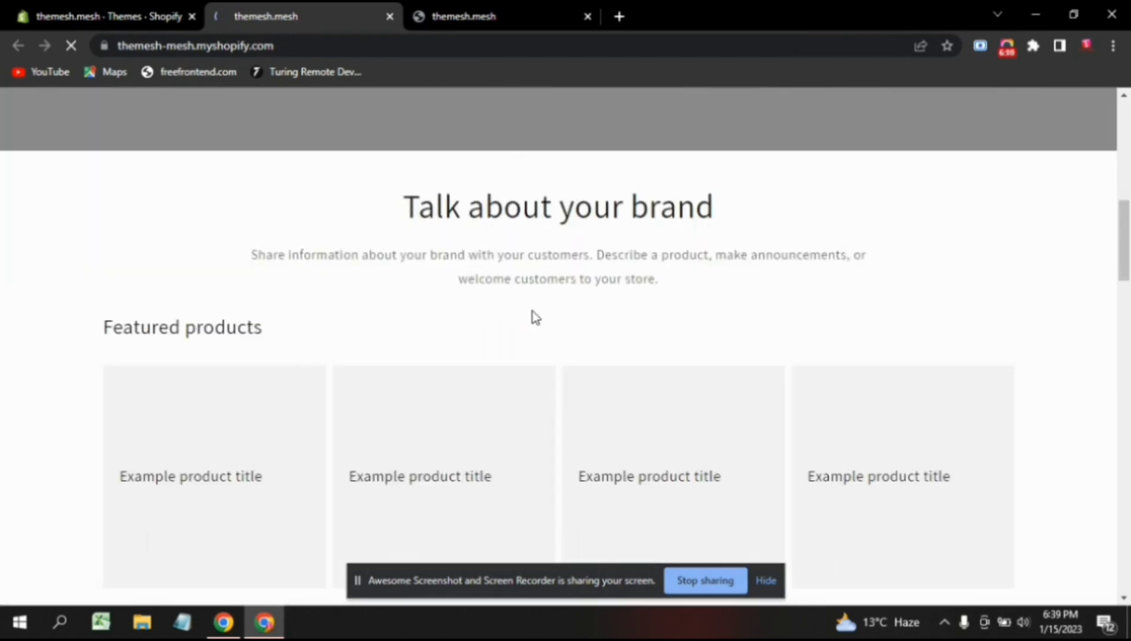
scroll(540, 277, down, 6)
scroll(540, 277, down, 3)
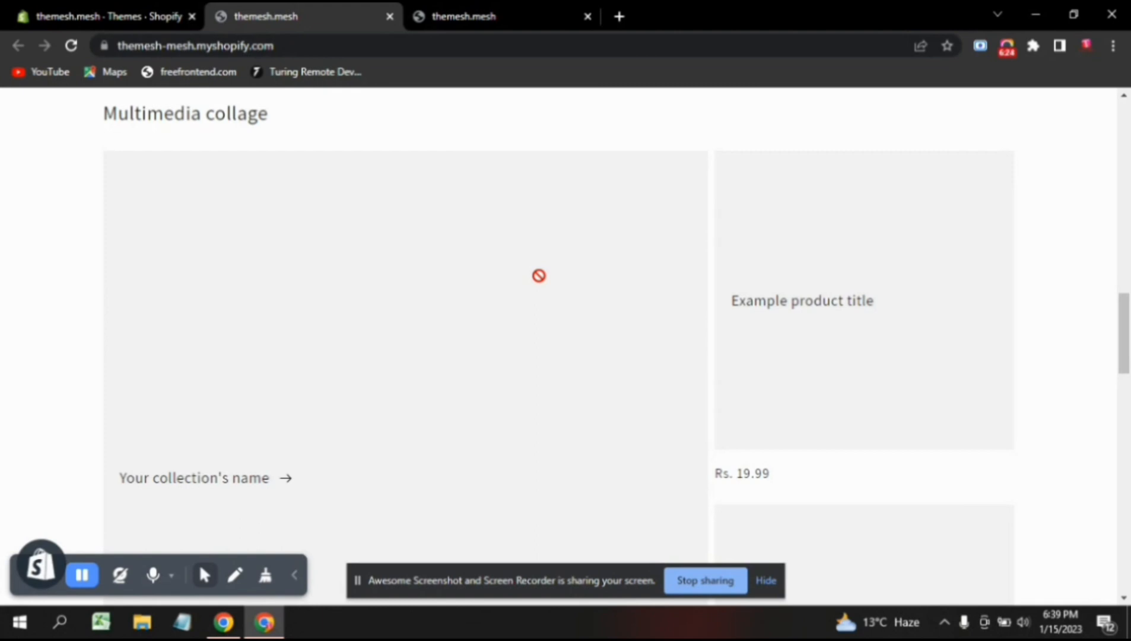
click(126, 16)
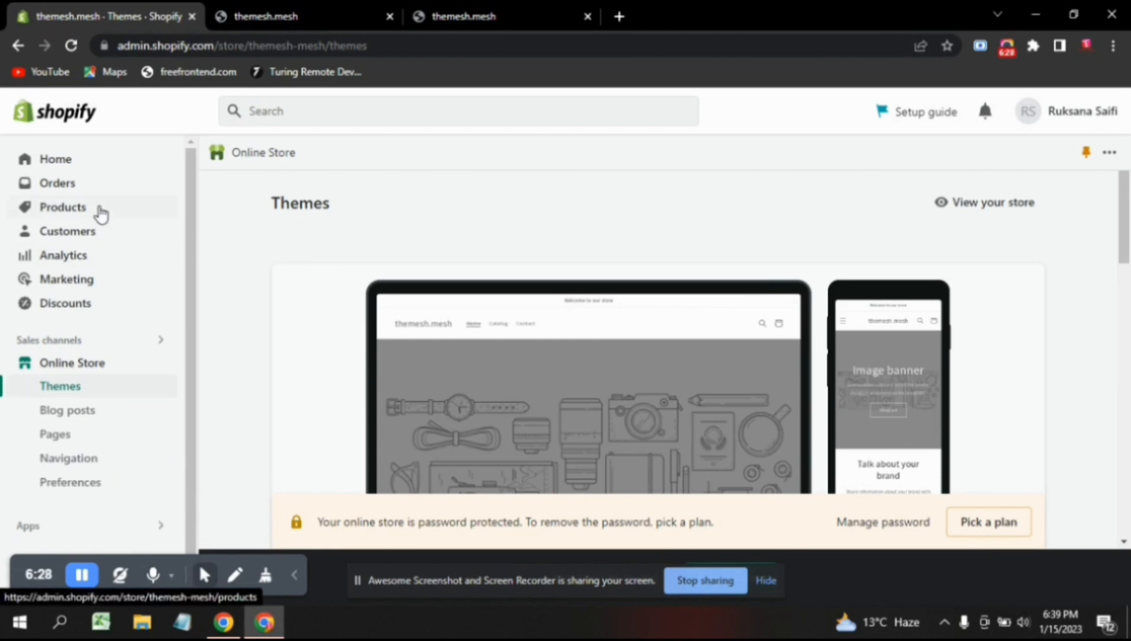
Open Products and start a new product in the Add product form.
click(100, 209)
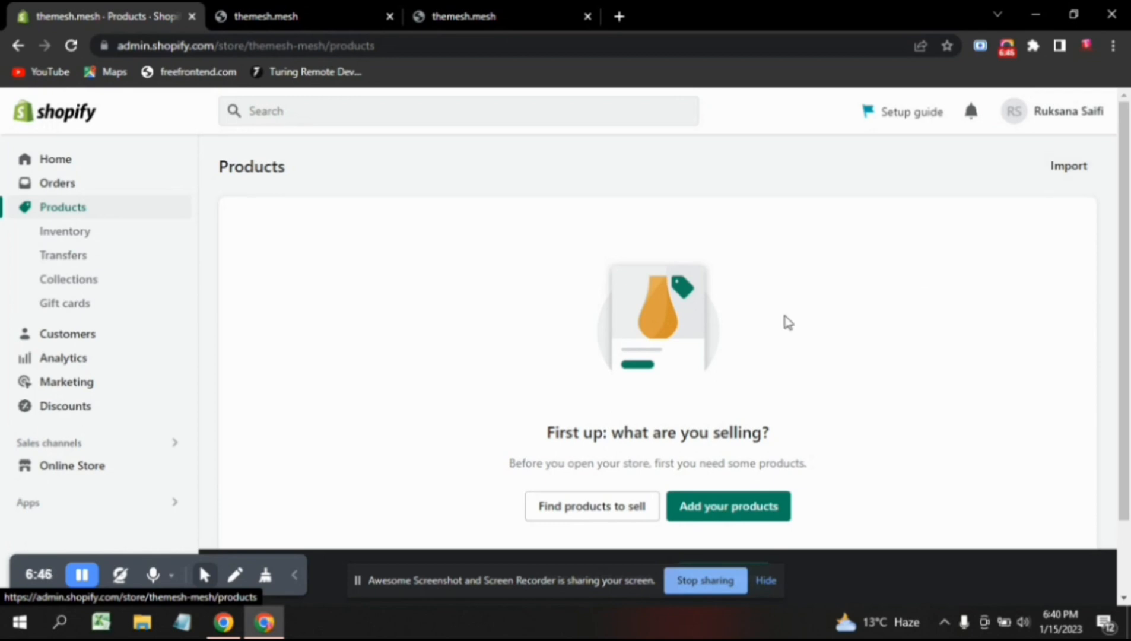
click(766, 512)
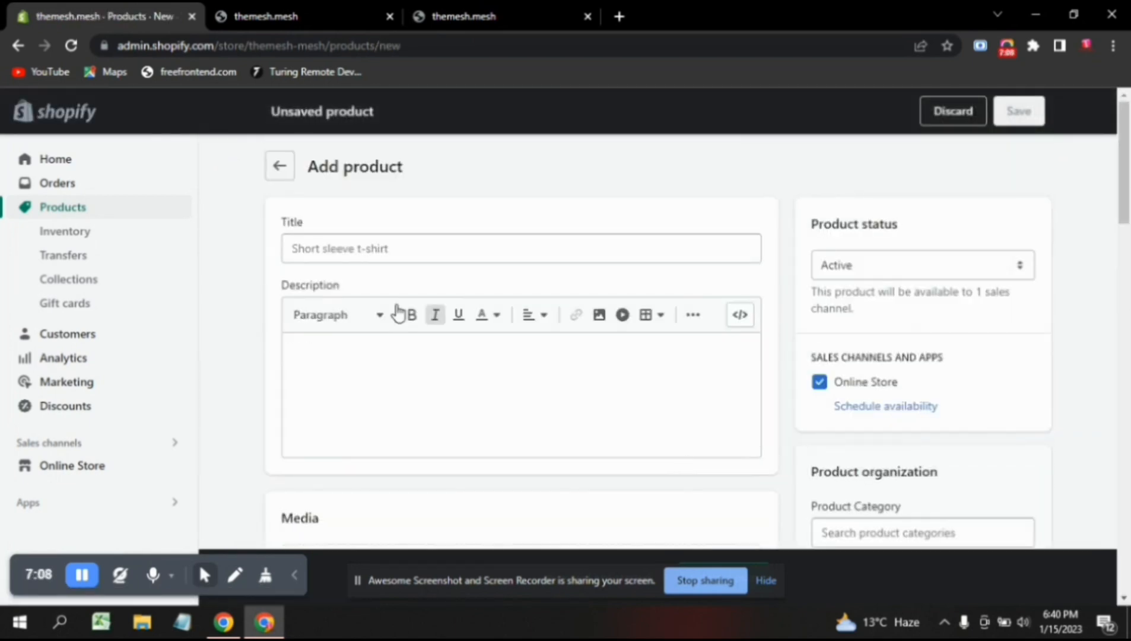
click(359, 261)
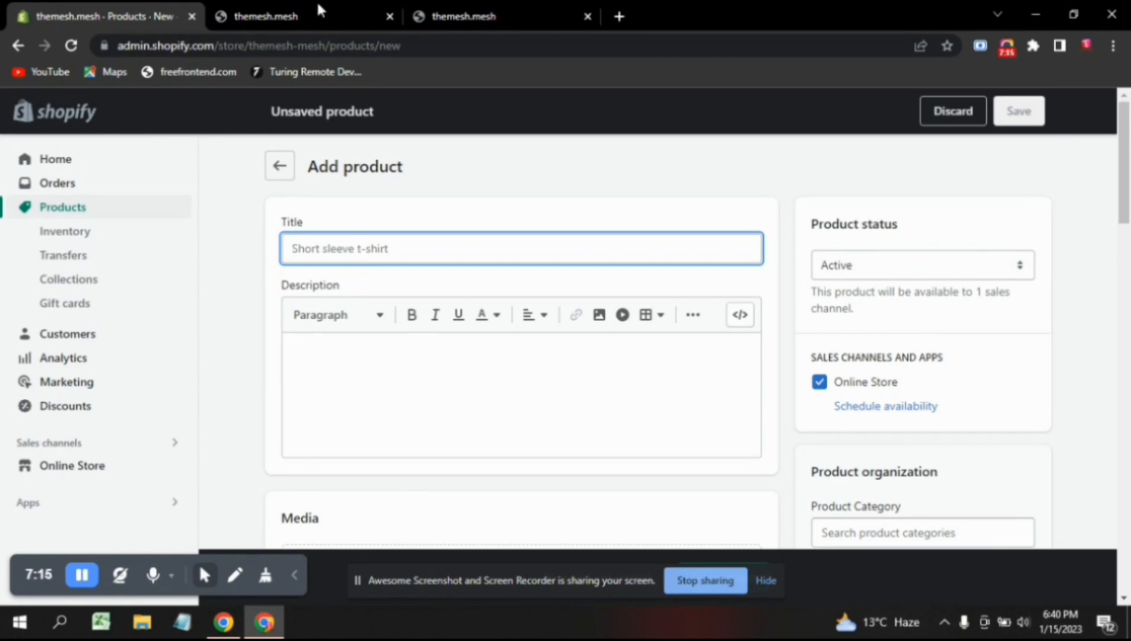
Check the first featured product's price on the storefront, then return to the Title field.
click(343, 10)
scroll(416, 405, up, 3)
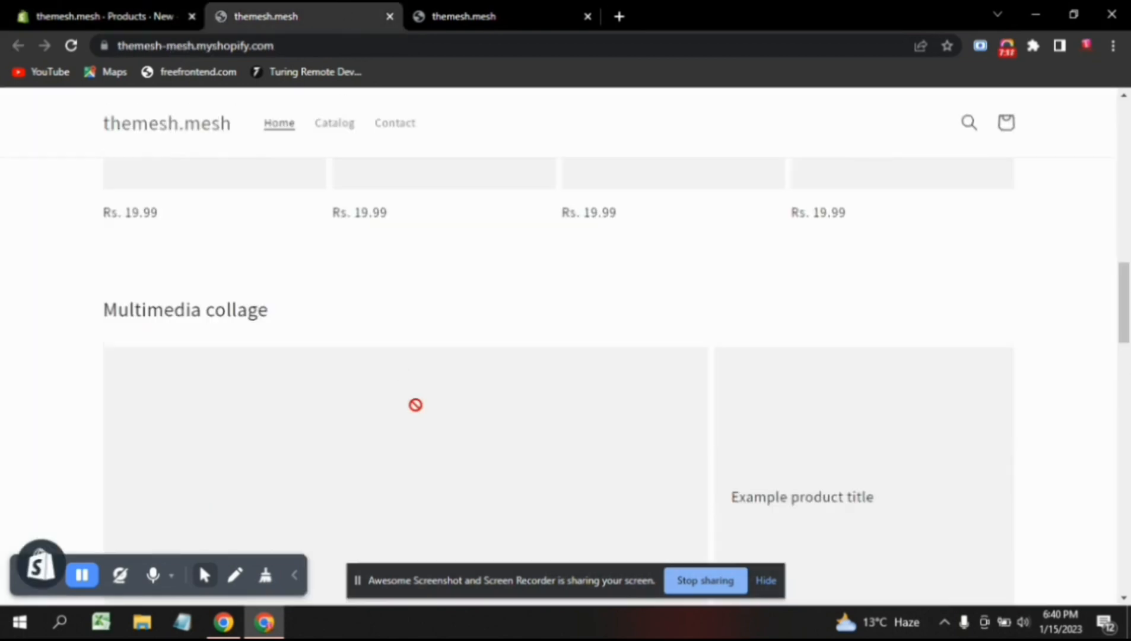
scroll(415, 404, up, 3)
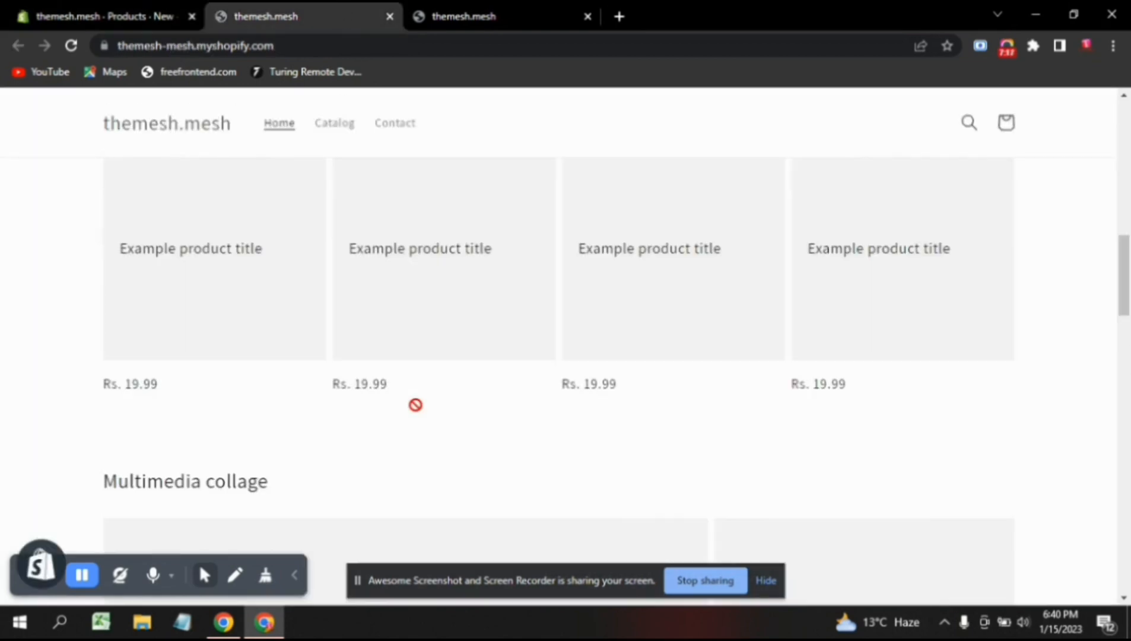
scroll(416, 405, up, 3)
scroll(391, 342, down, 1)
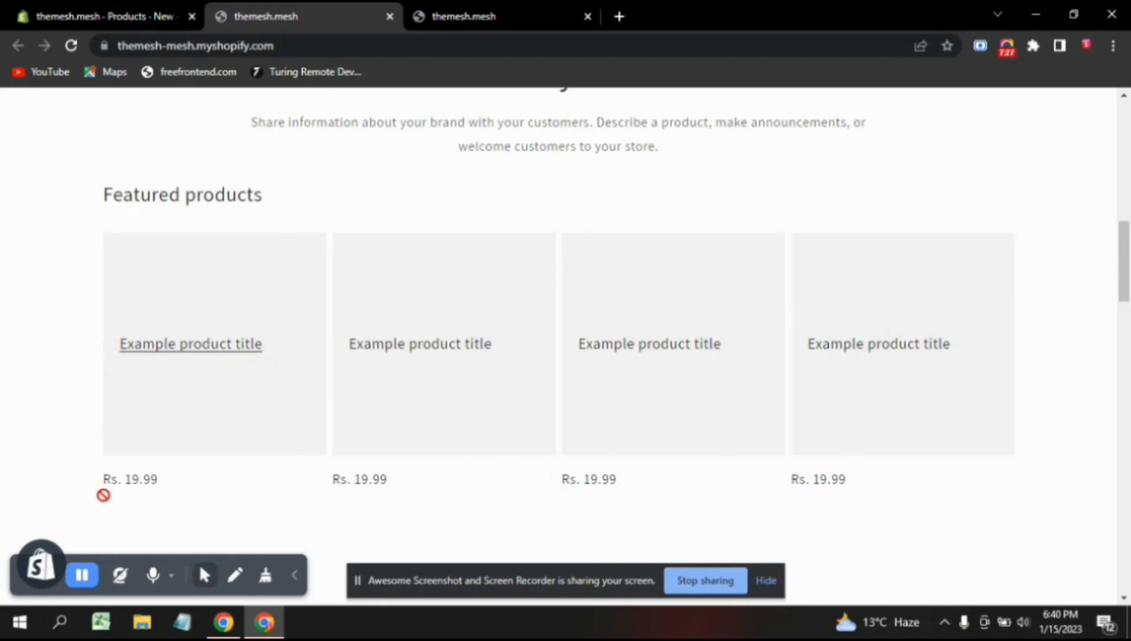
drag(184, 492, 103, 494)
click(188, 490)
click(160, 8)
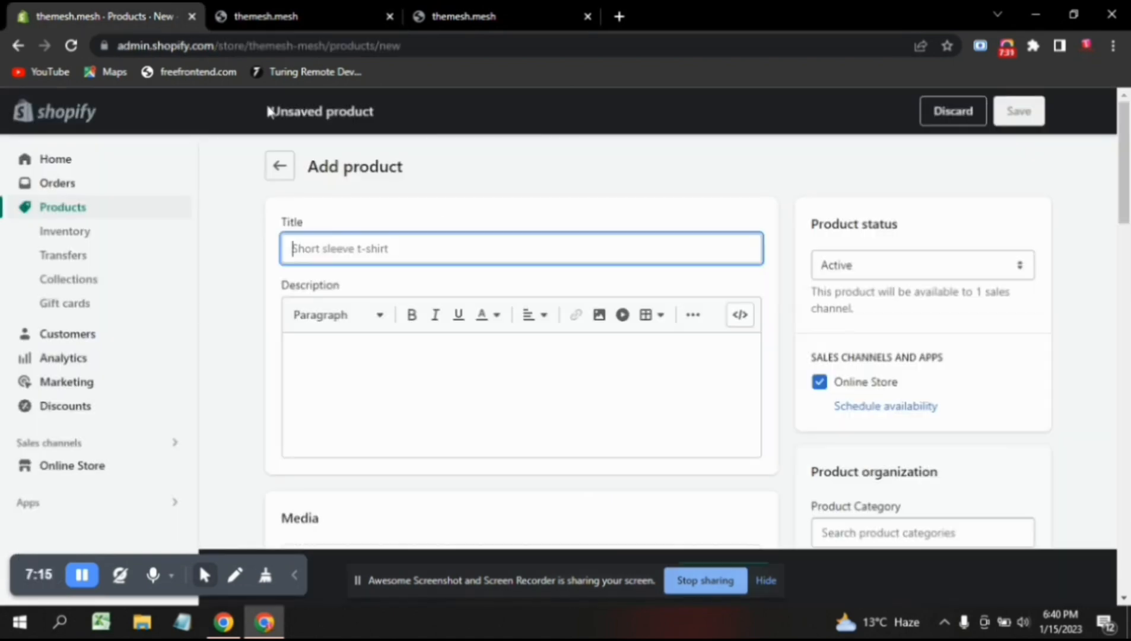
click(365, 249)
Go to Amazon in a new tab and open the Dresses category results.
click(620, 18)
click(540, 49)
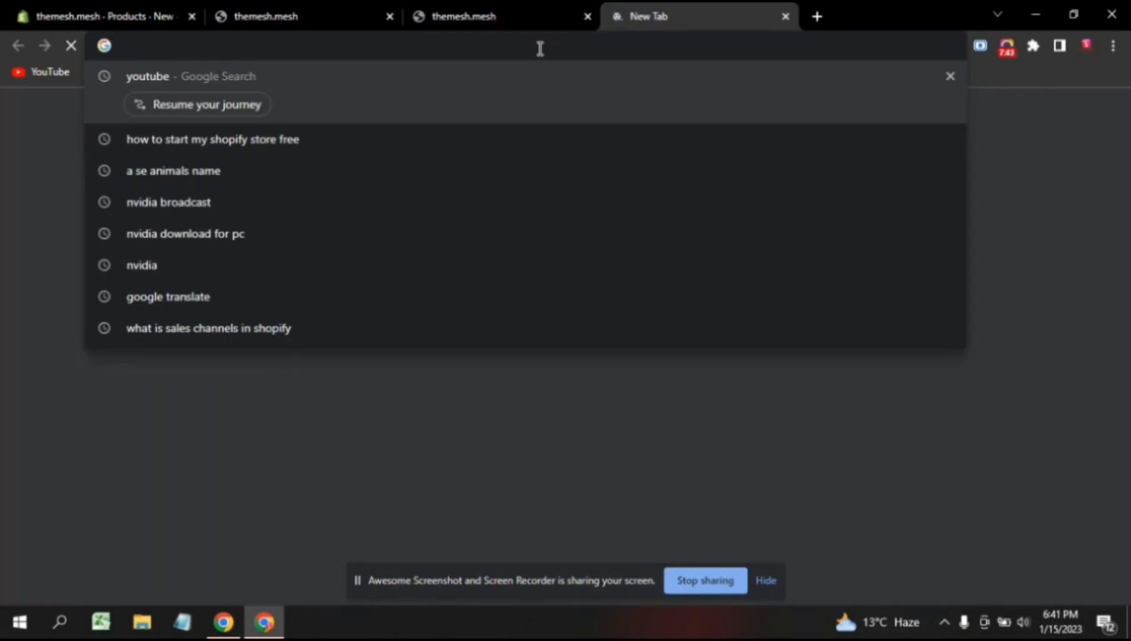
text(ma)
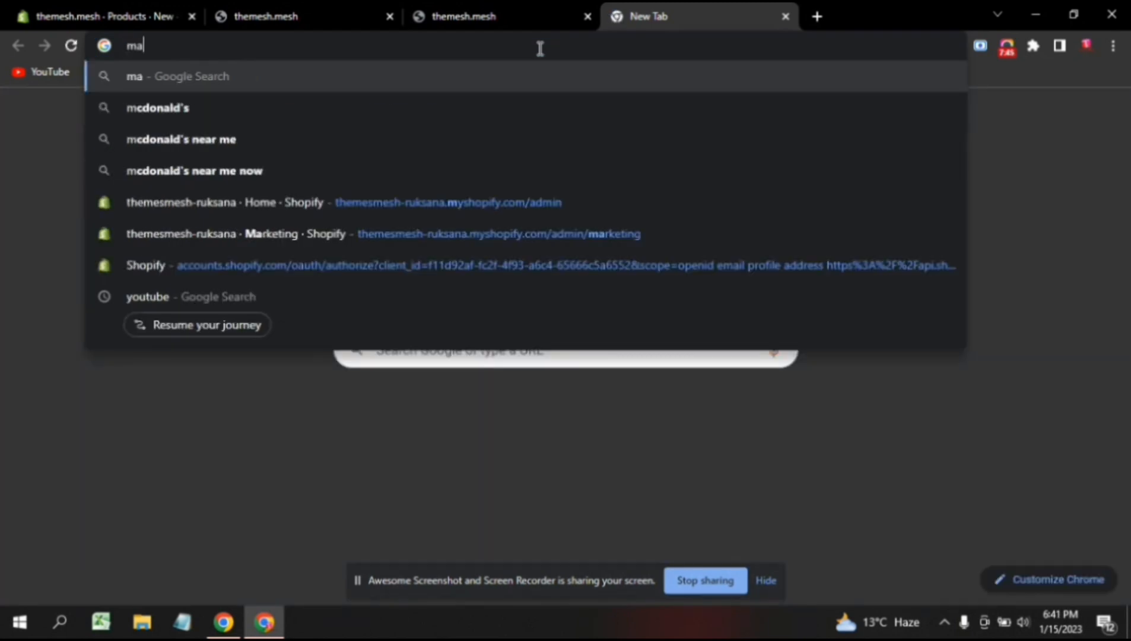
text(zone)
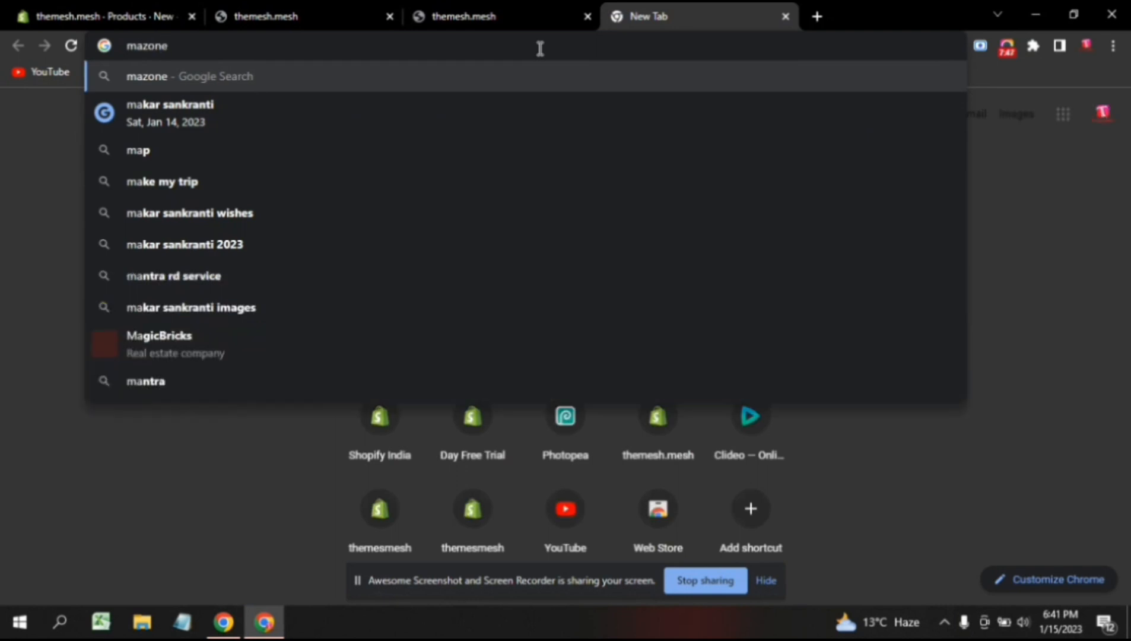
key(Return)
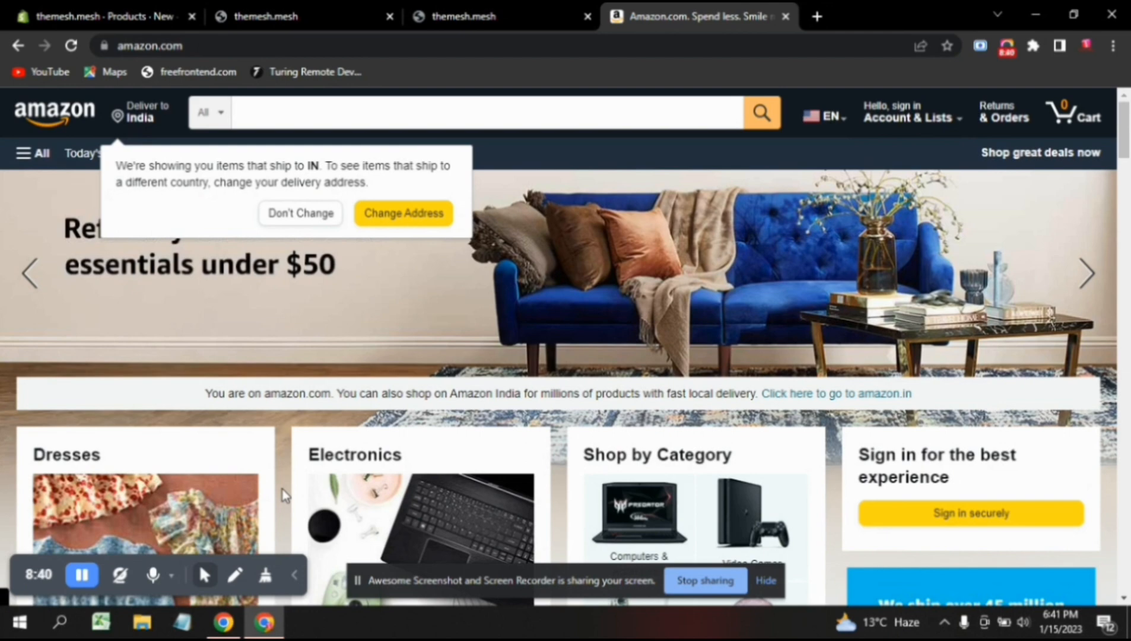
scroll(283, 488, down, 1)
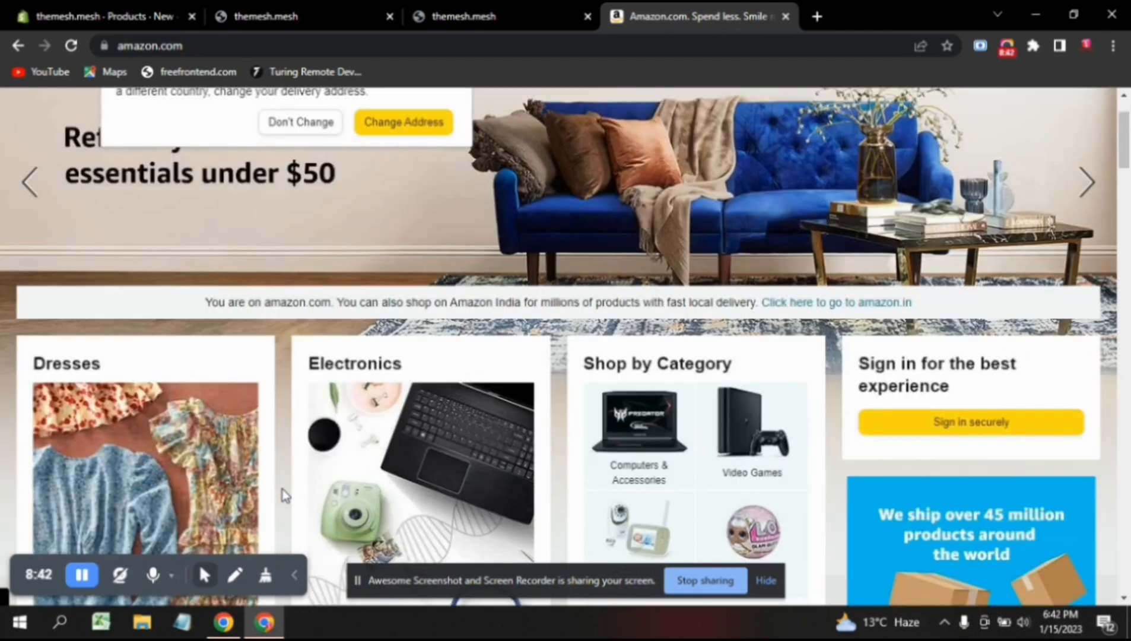
click(62, 439)
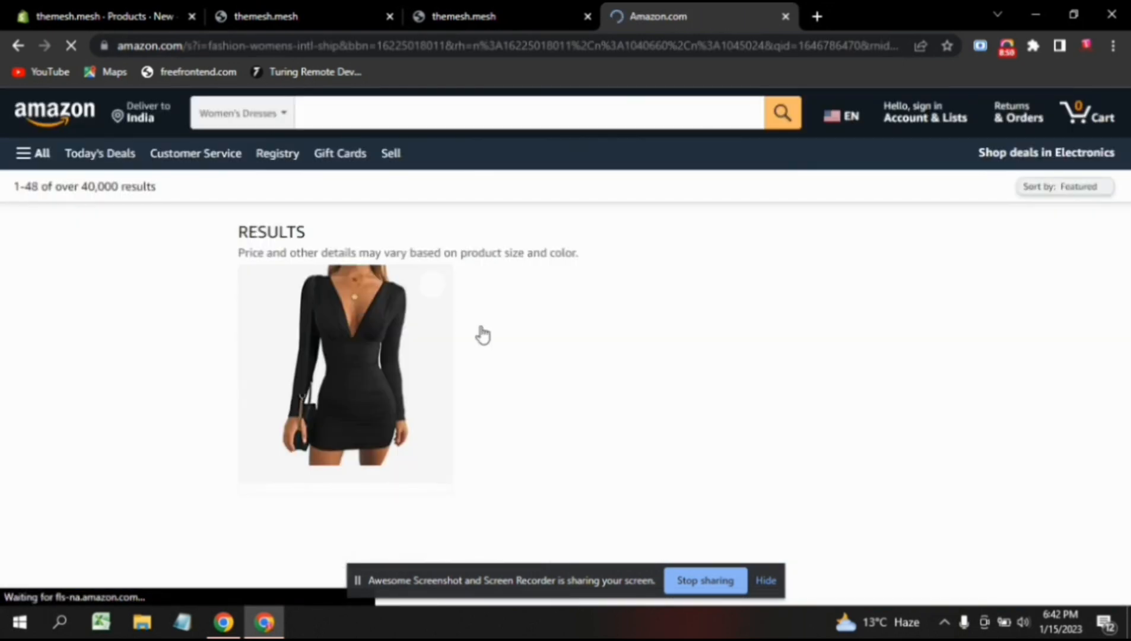
Title the product 'WOOSEA Women Sleeveless V Neck Split Evening Cocktail Long Dress' using the Amazon listing's text.
scroll(414, 440, down, 1)
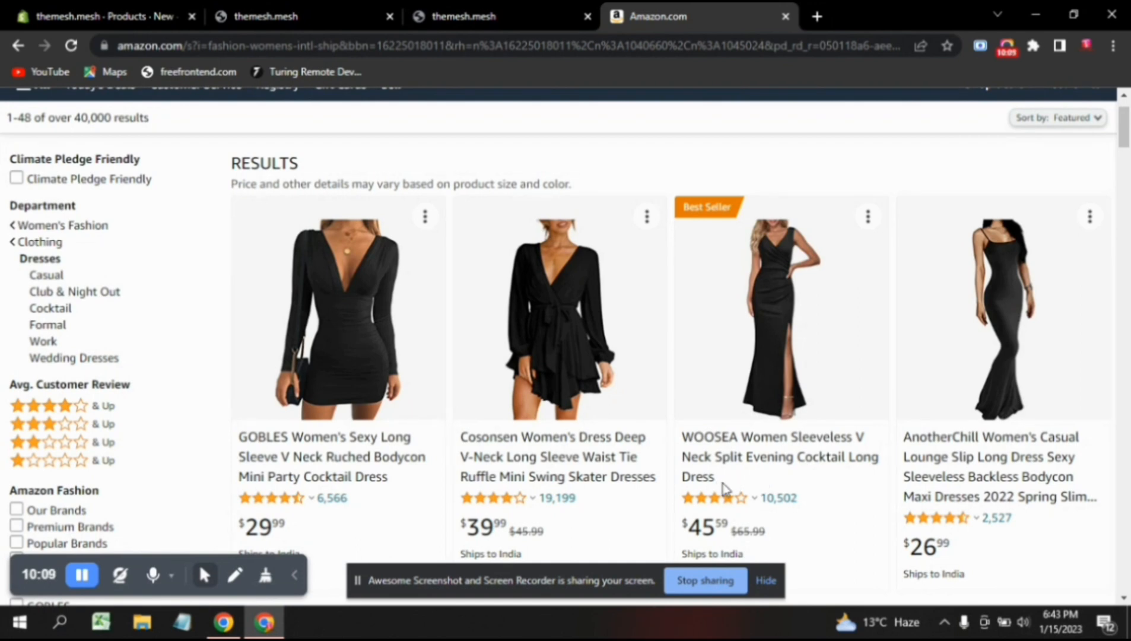
drag(715, 479, 676, 440)
key(ctrl+c)
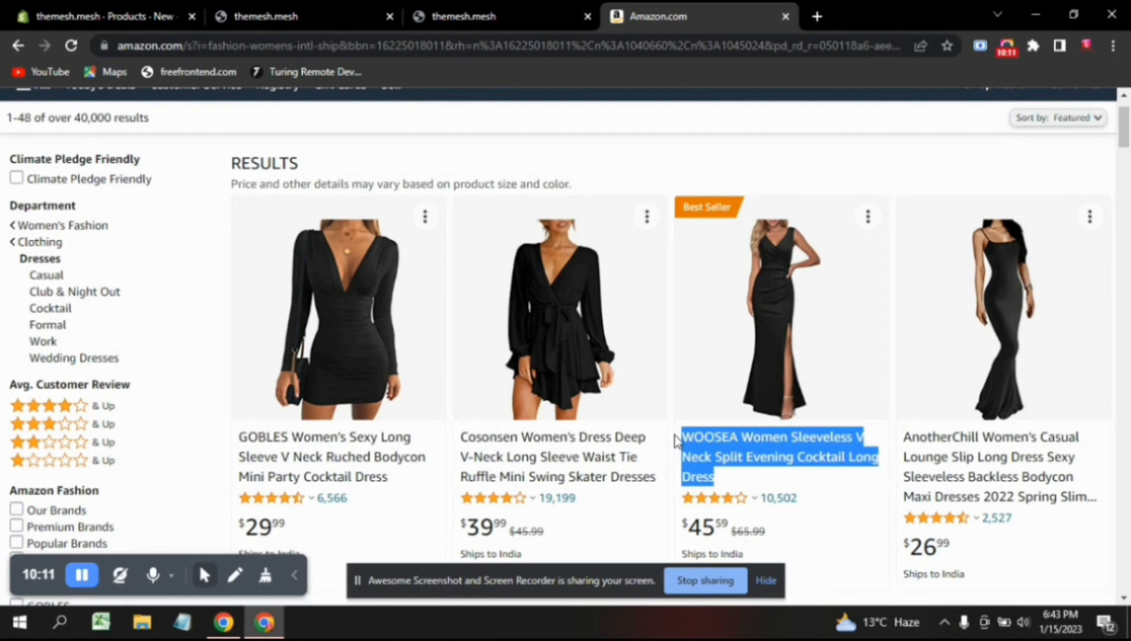
click(174, 9)
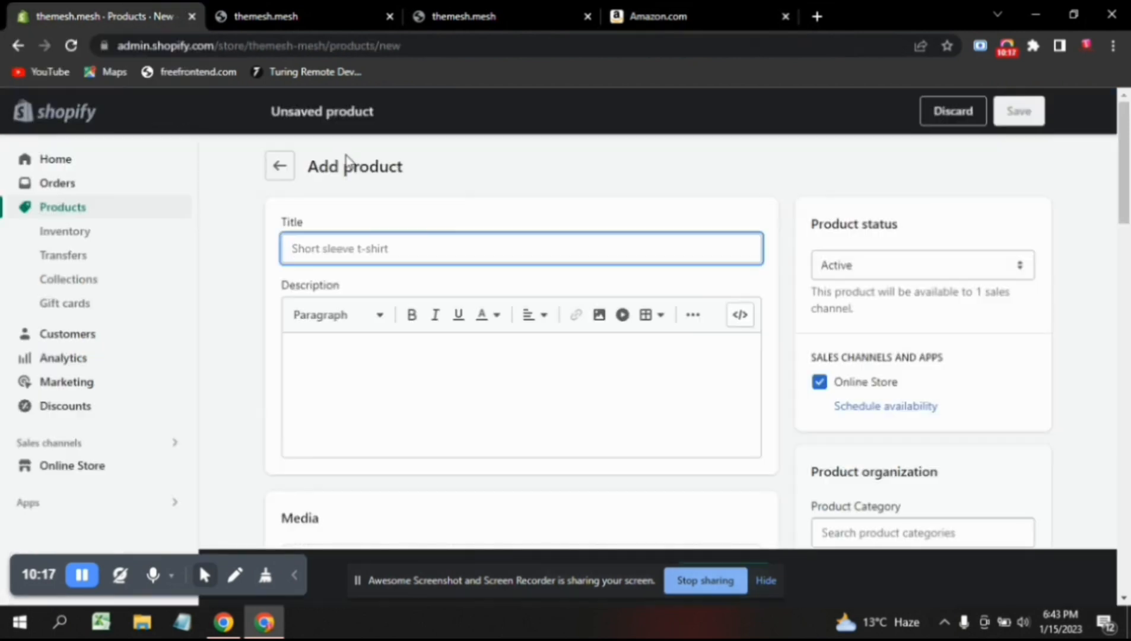
key(ctrl+v)
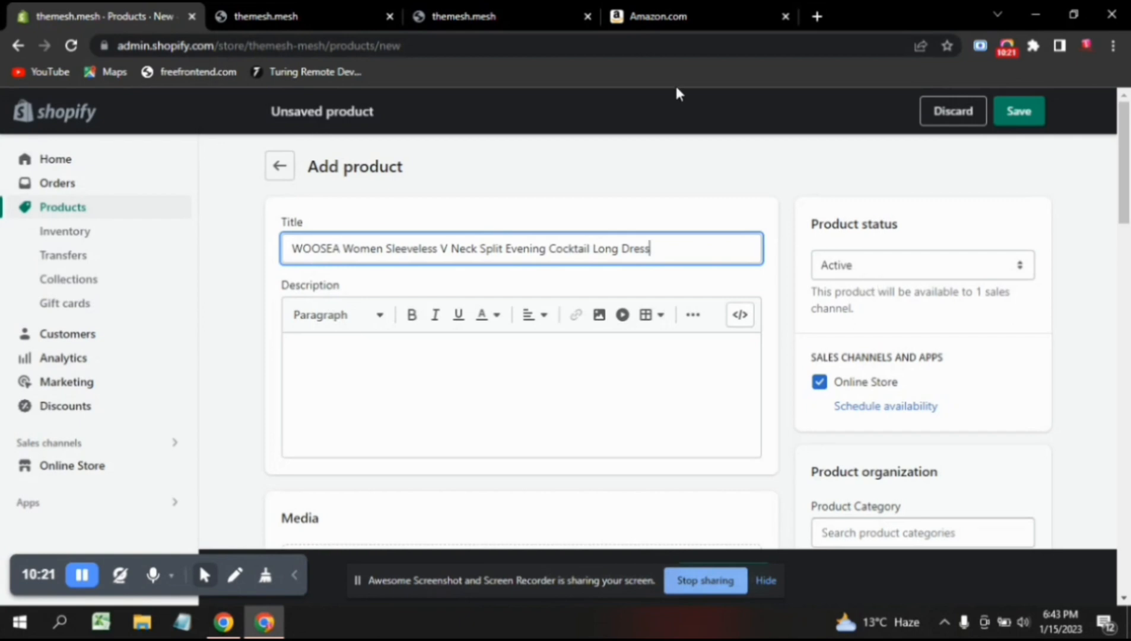
click(662, 16)
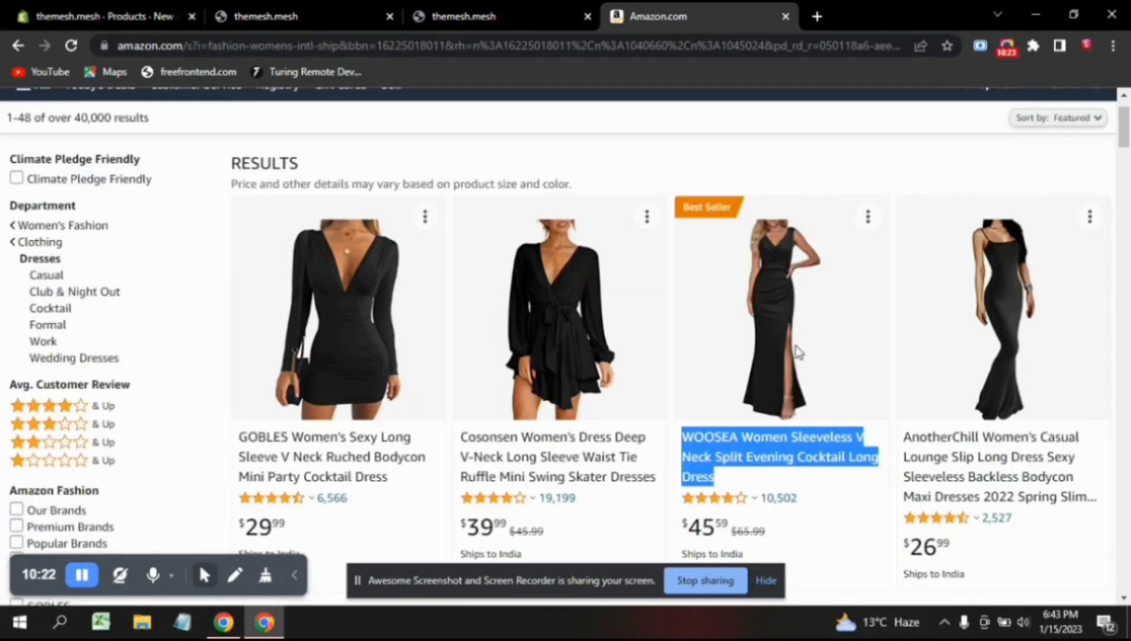
Copy the four About this Item bullets from the WOOSEA dress's Amazon page.
click(751, 444)
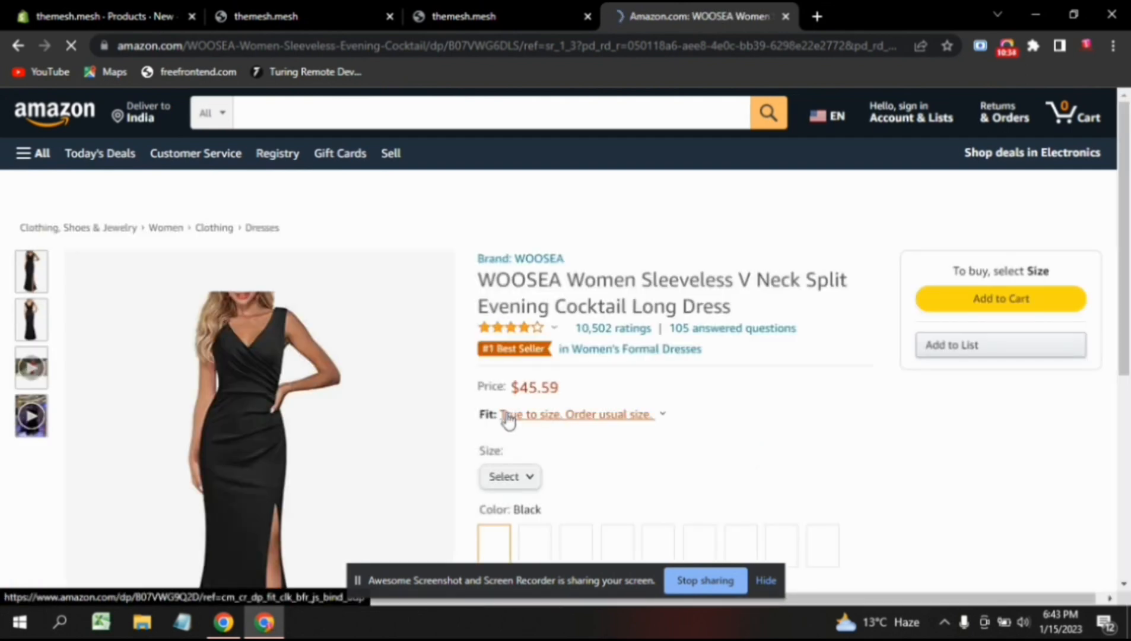
scroll(537, 442, down, 1)
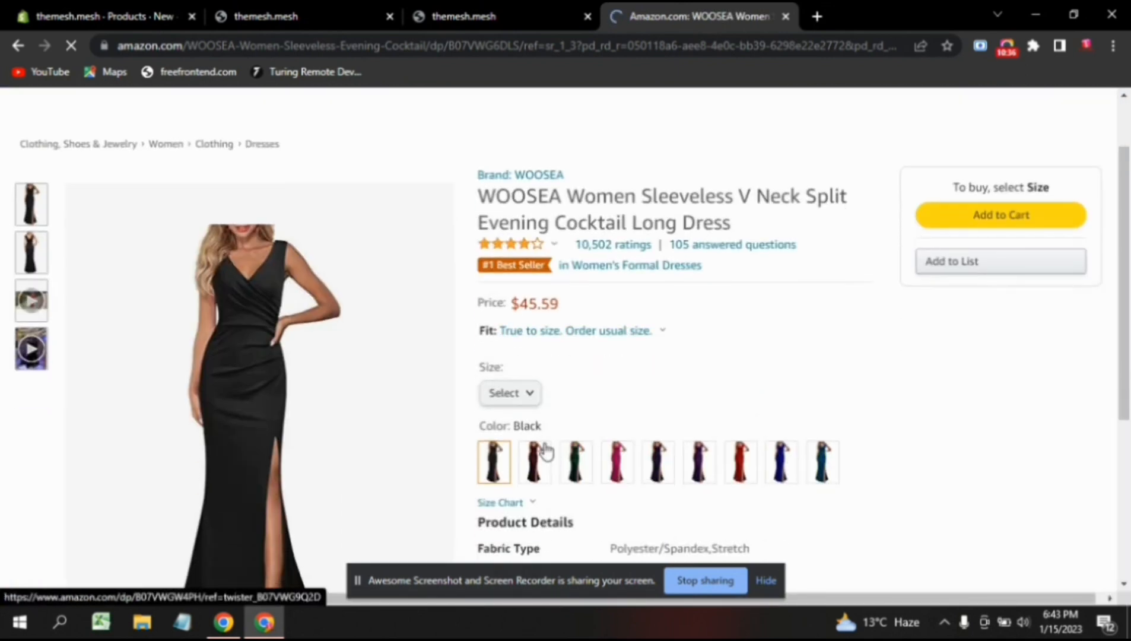
scroll(546, 451, up, 1)
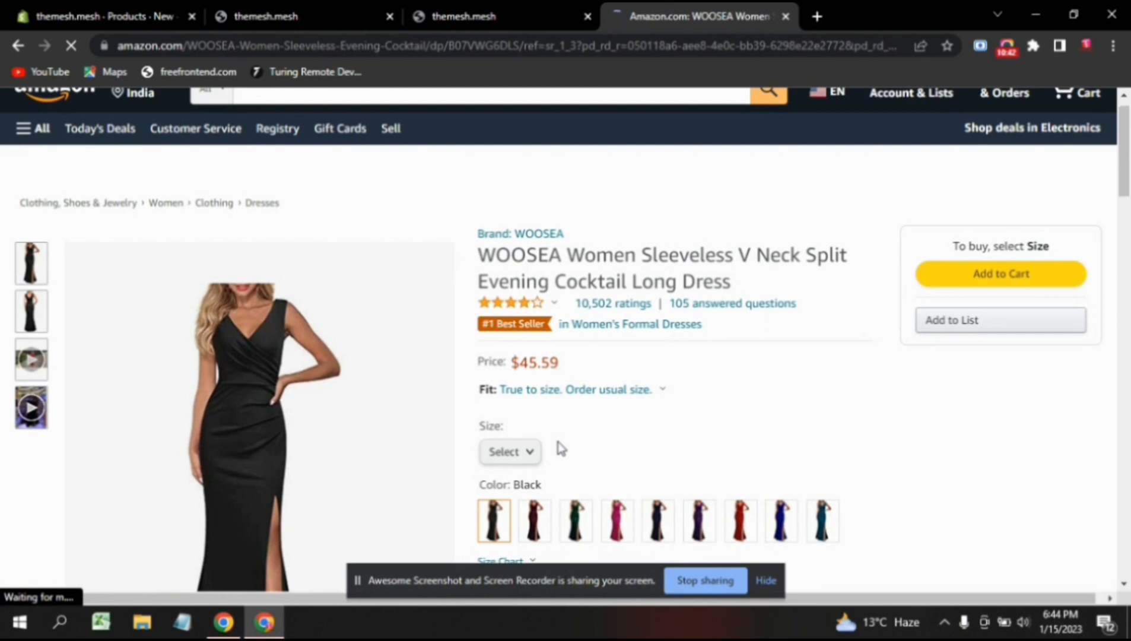
scroll(619, 412, down, 1)
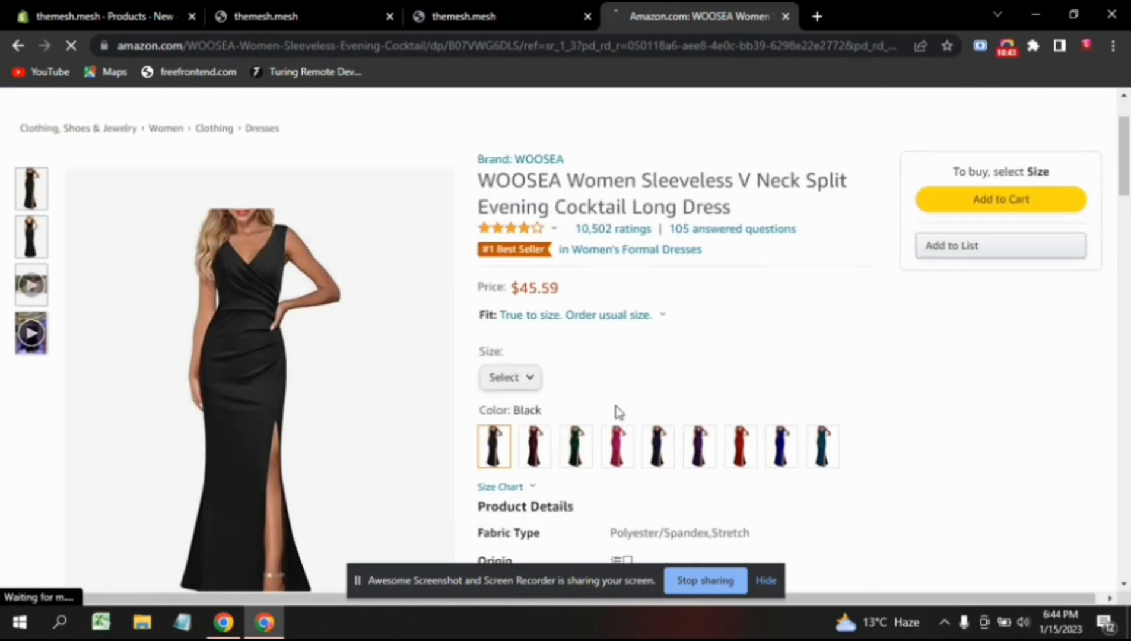
scroll(619, 412, down, 5)
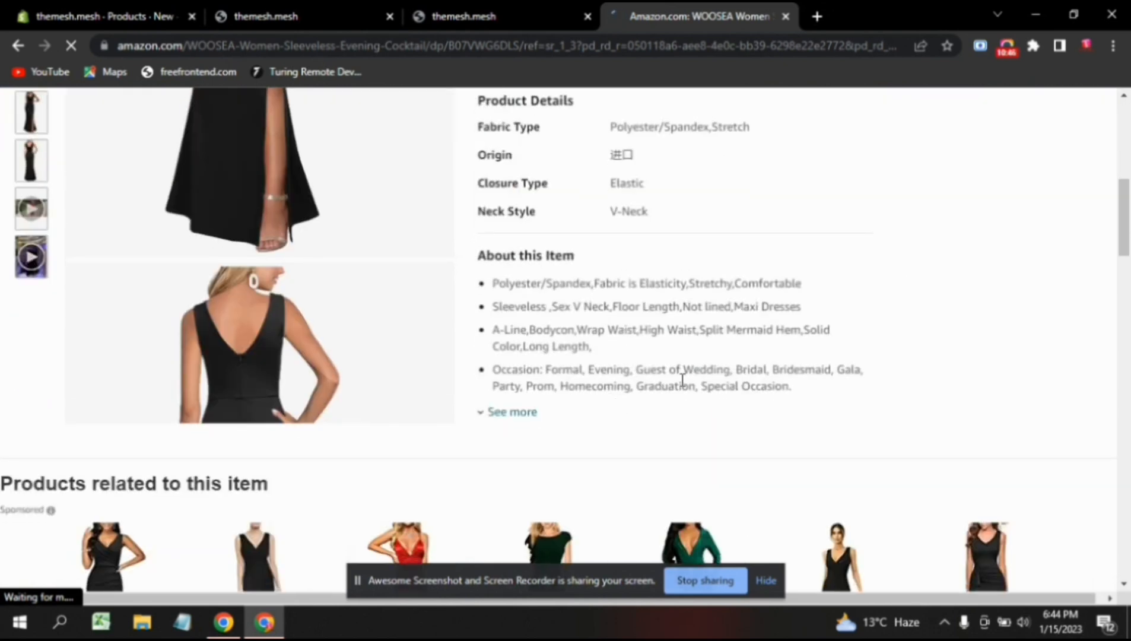
drag(794, 386, 496, 285)
key(ctrl+c)
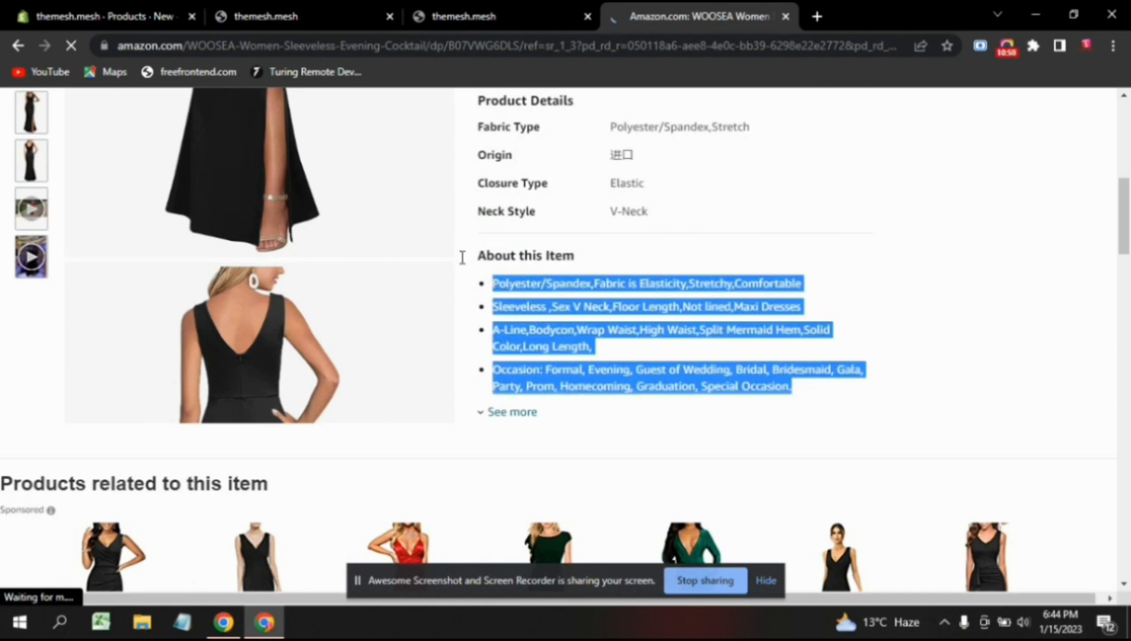
click(99, 9)
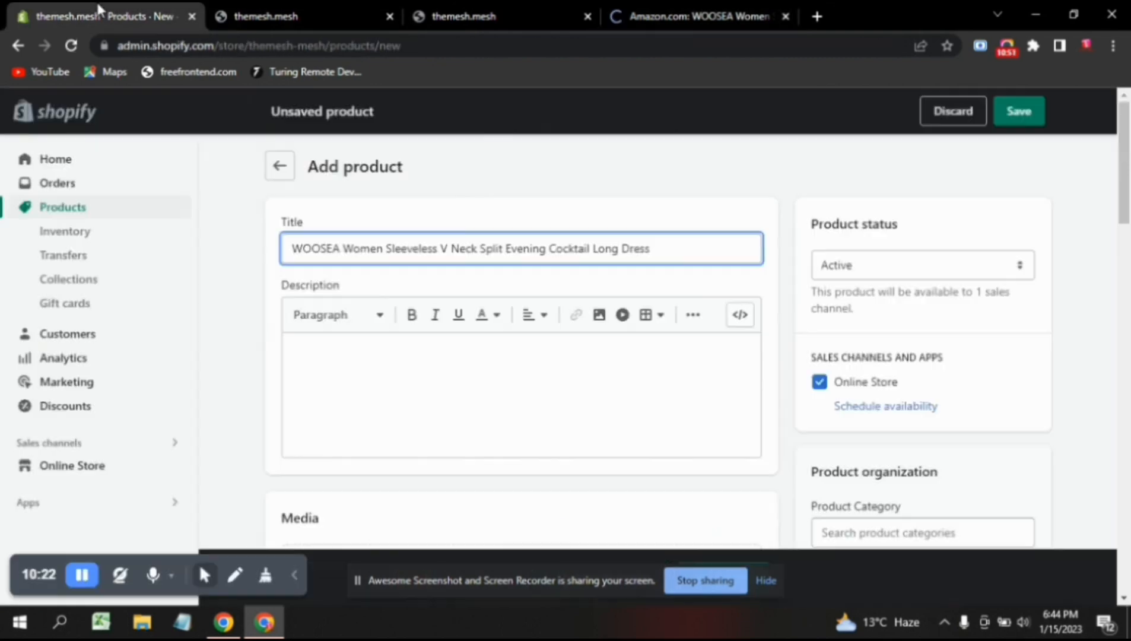
Paste the four WOOSEA fabric, style and occasion bullets into the product Description.
click(410, 361)
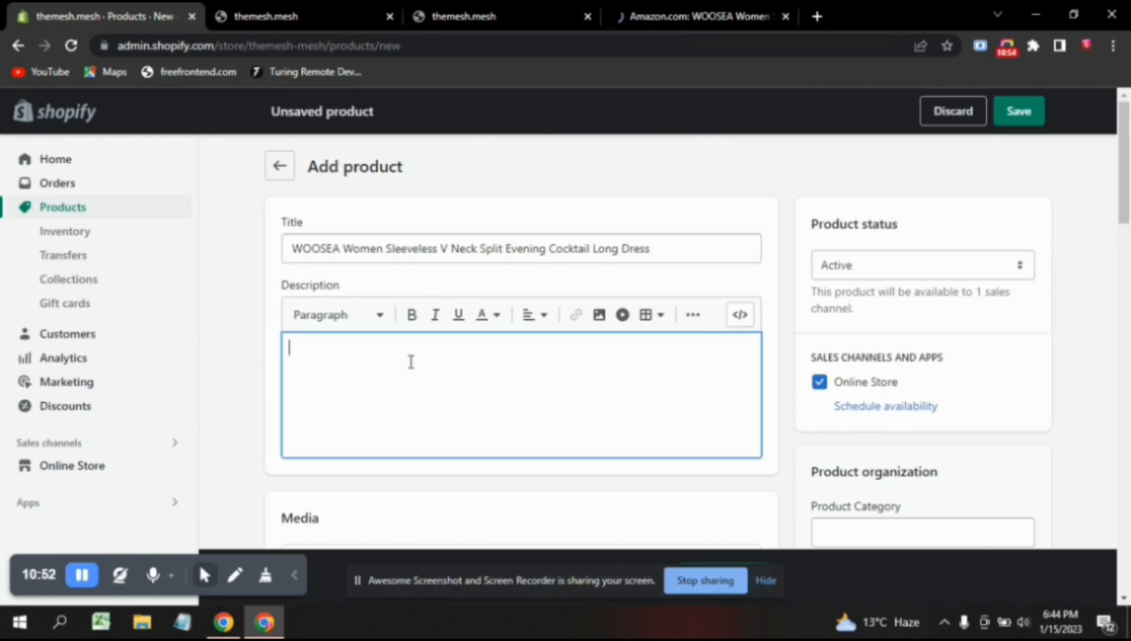
key(ctrl+v)
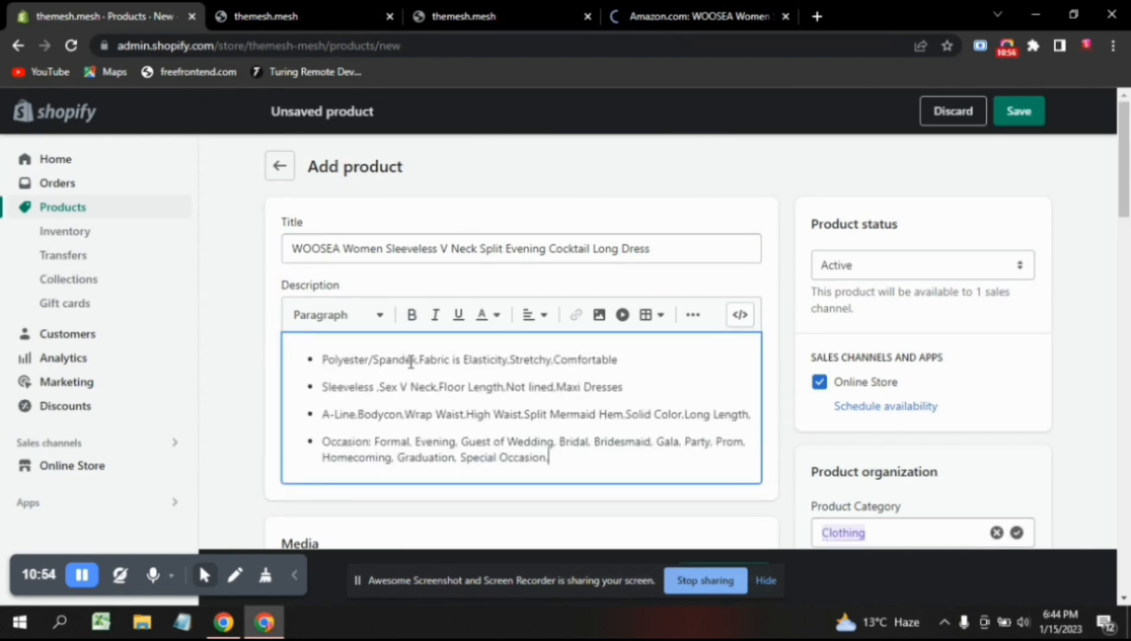
scroll(558, 503, down, 2)
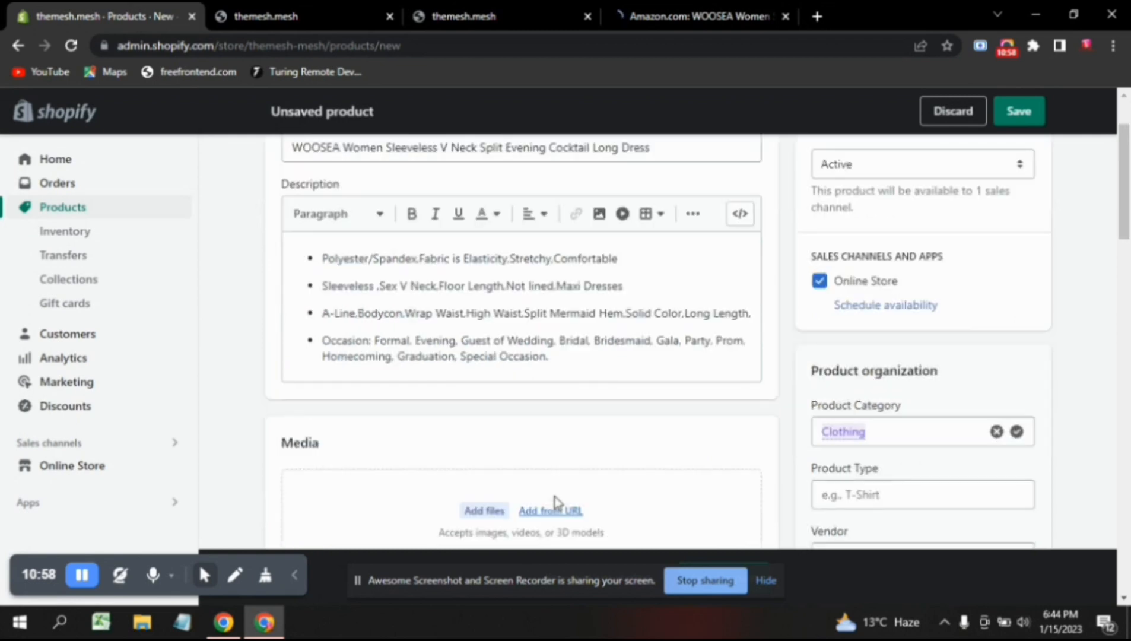
scroll(558, 504, down, 1)
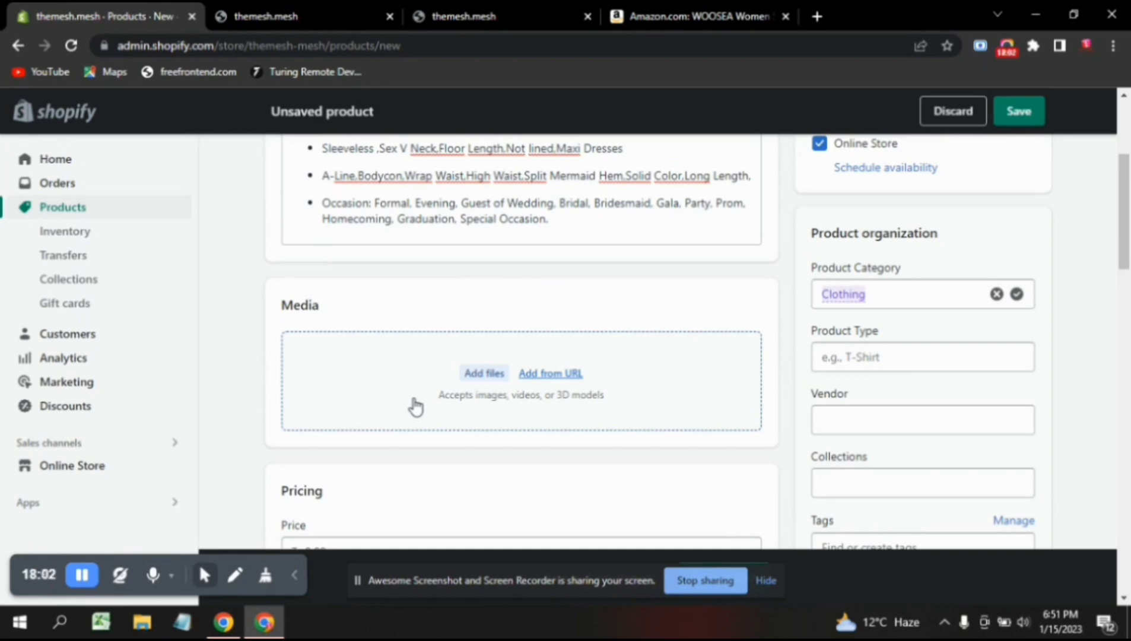
Upload black-long-dress and black-long-dress 2 as the product's media images.
click(452, 375)
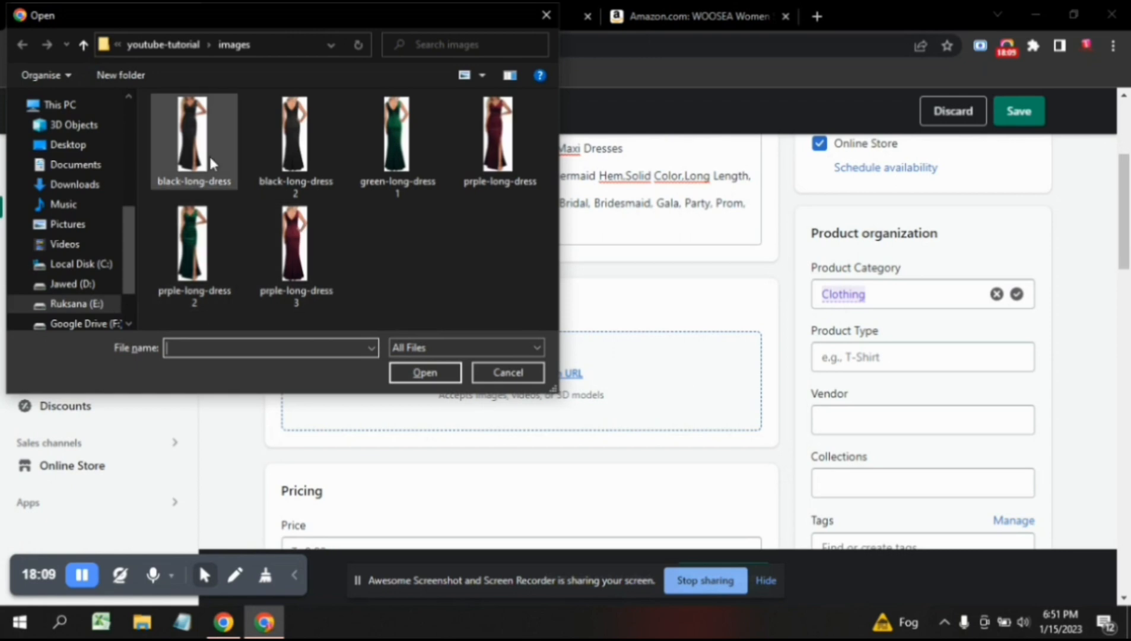
click(208, 154)
ctrl+click(298, 159)
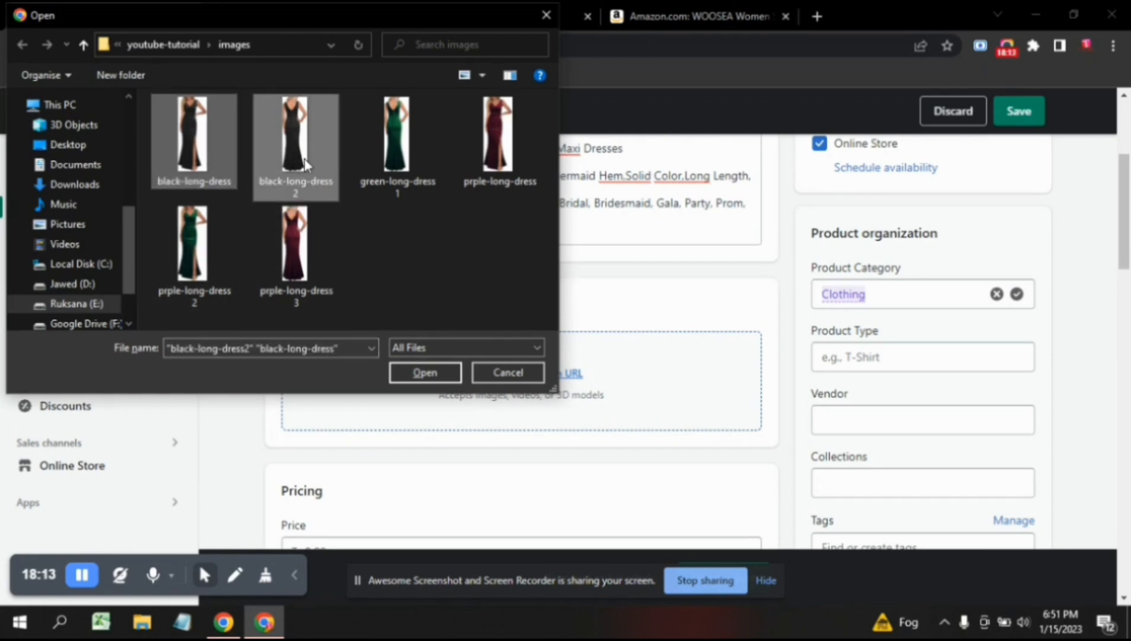
click(415, 374)
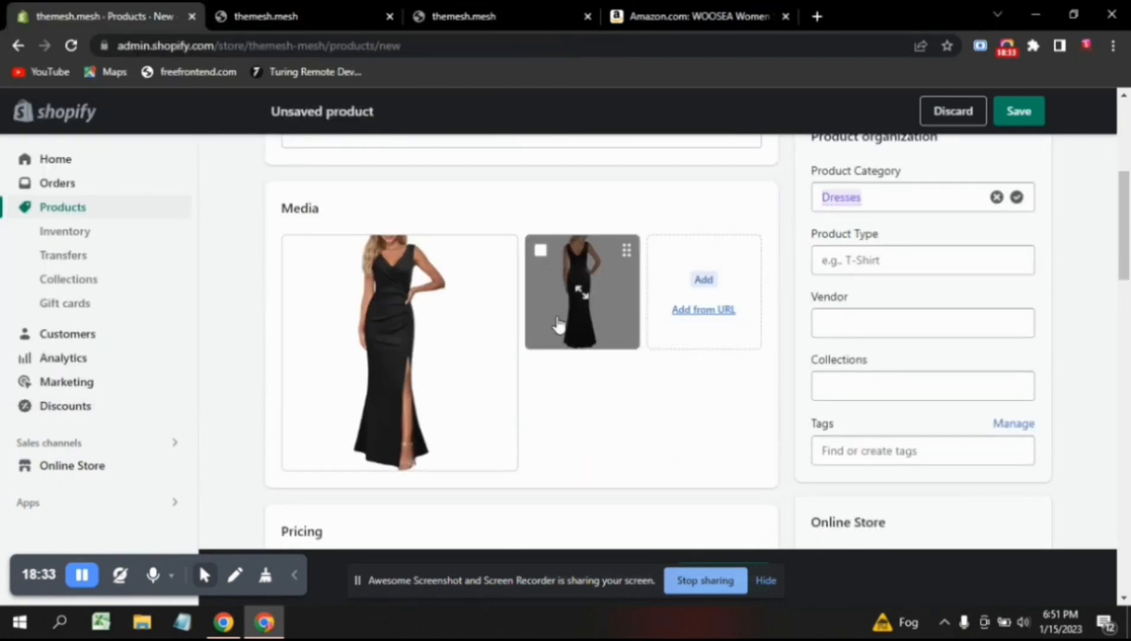
mouse_move(558, 352)
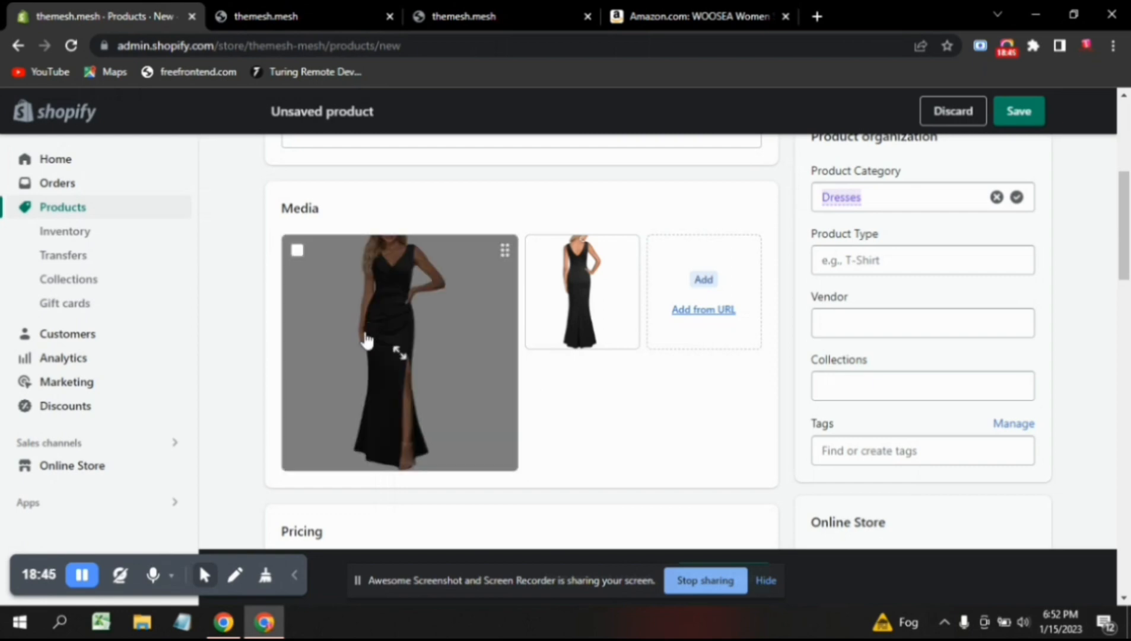
Revisit Amazon's dress results and the WOOSEA listing, then return to the Shopify product form.
click(356, 6)
click(513, 2)
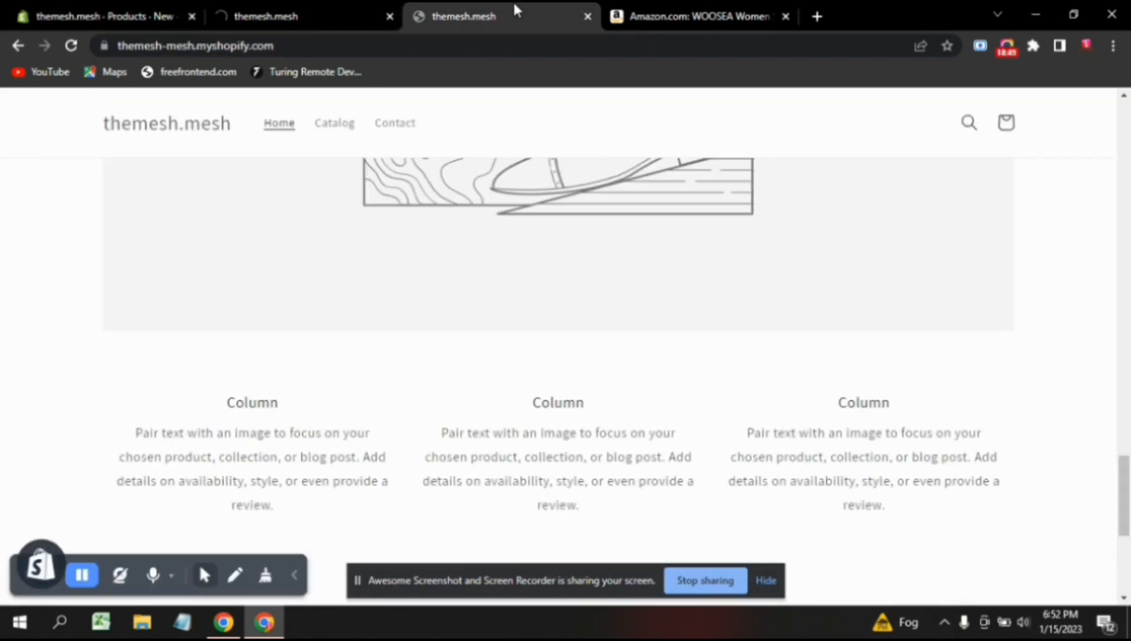
click(692, 2)
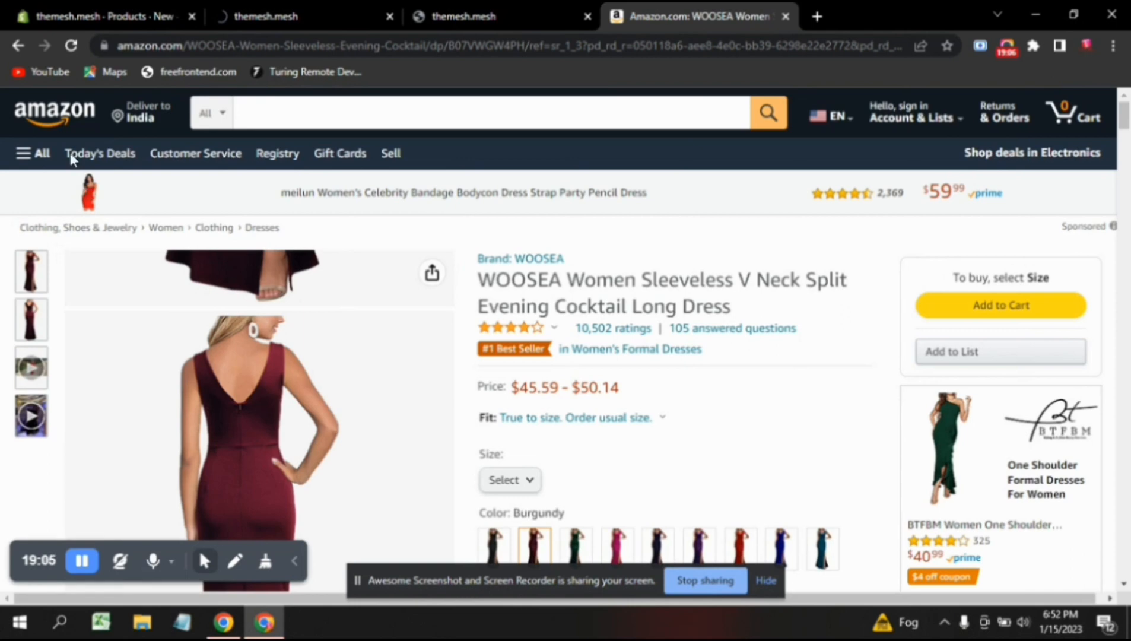
click(24, 52)
click(23, 53)
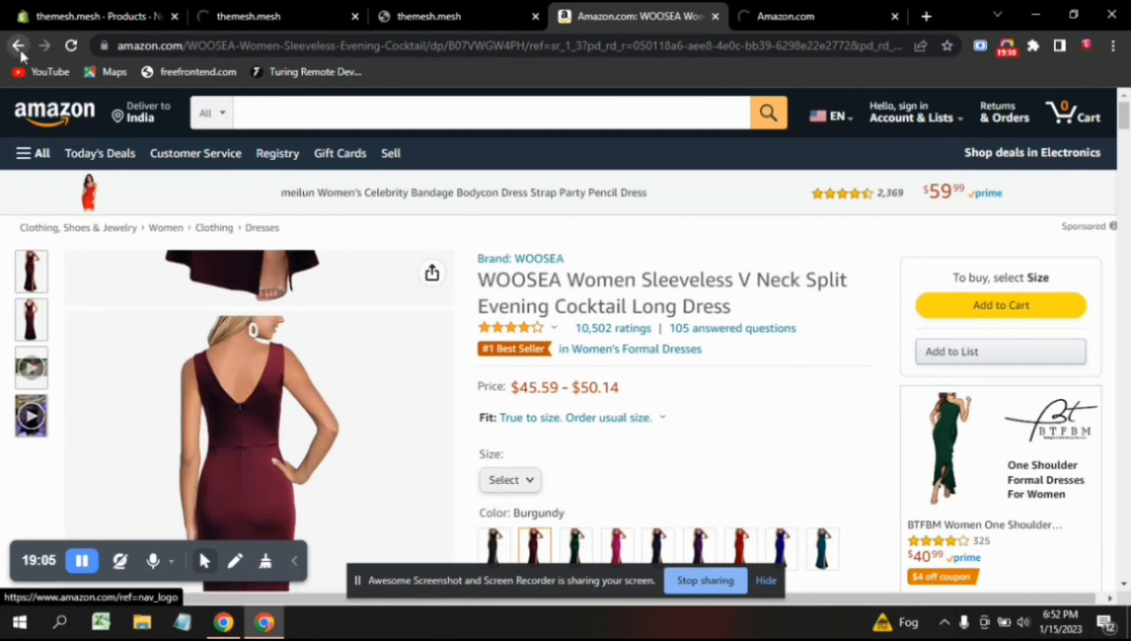
click(802, 8)
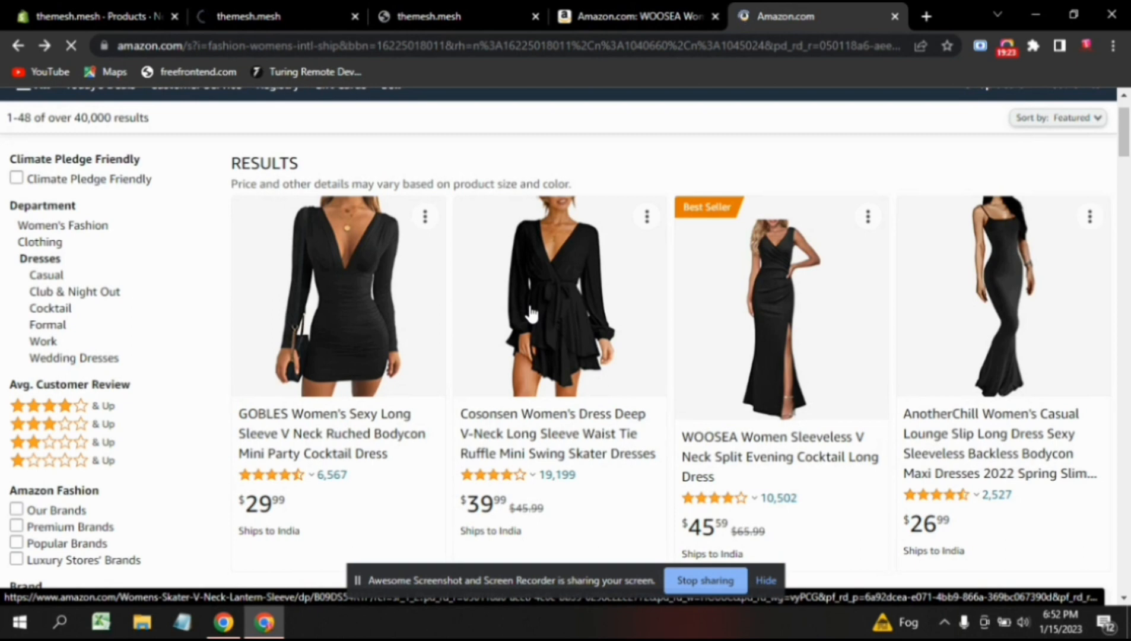
click(643, 16)
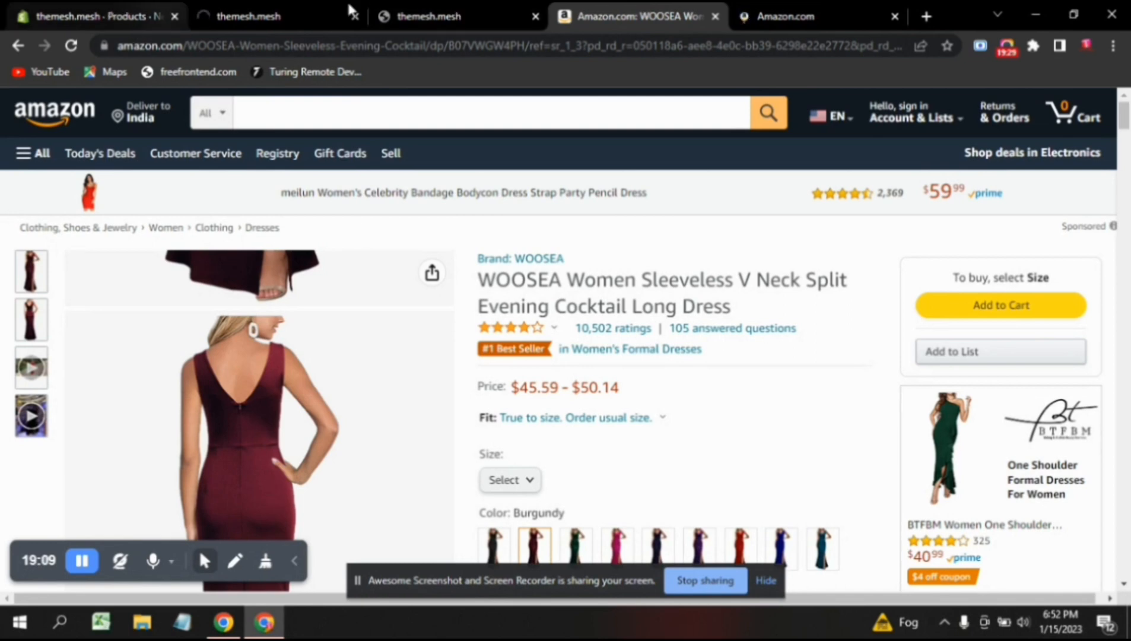
click(159, 14)
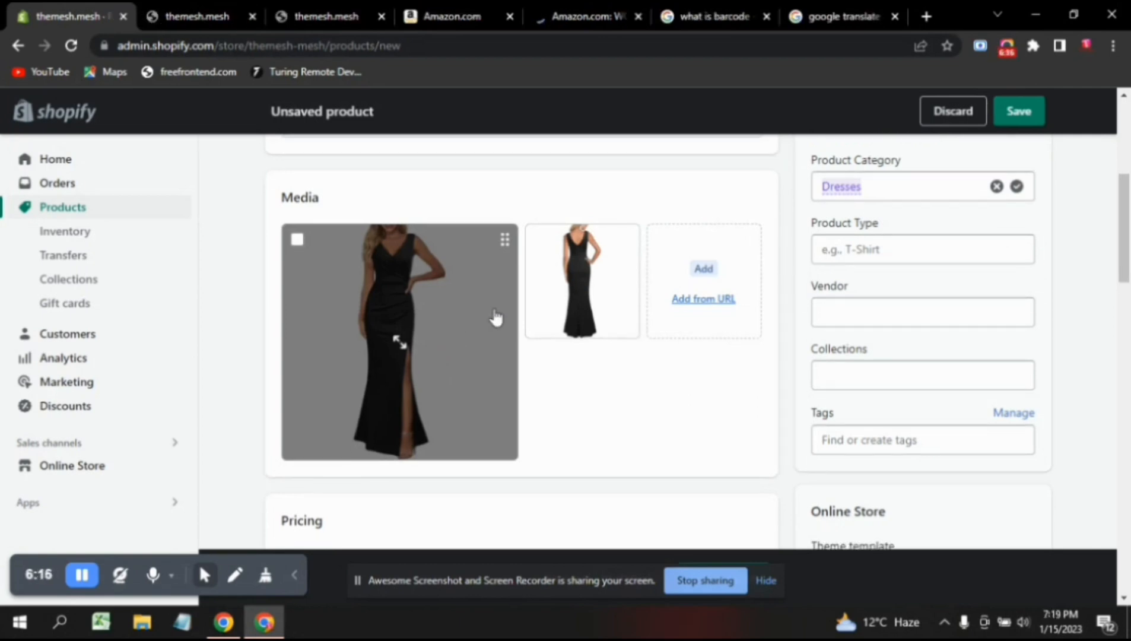
Move the back-view dress photo ahead of the front view, cancelling the Add from URL dialog.
drag(549, 304, 355, 316)
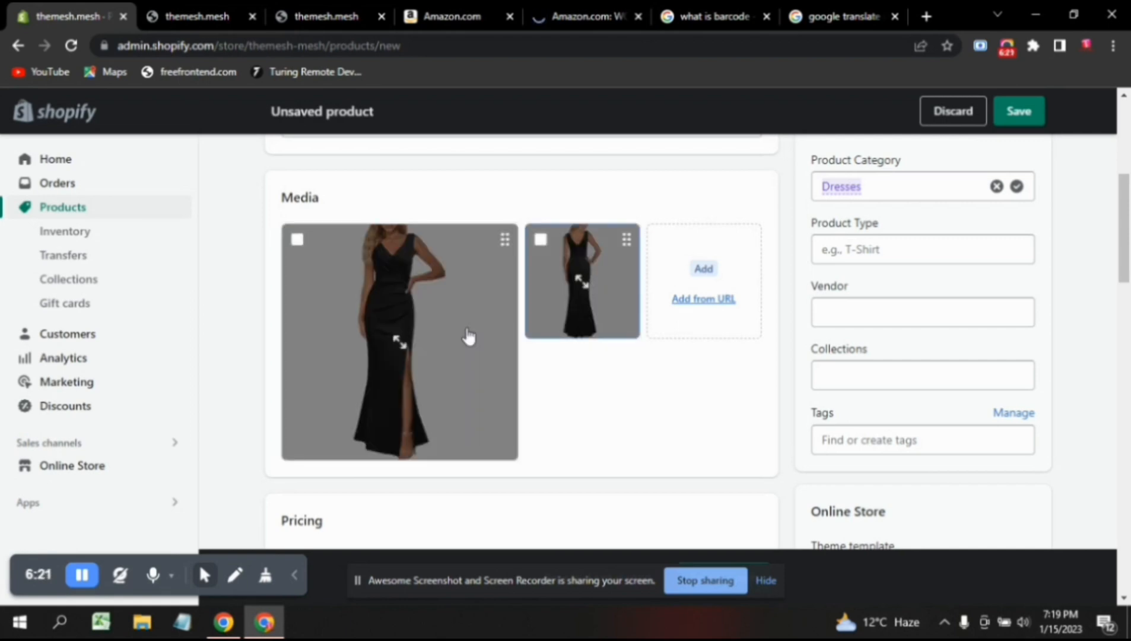
drag(366, 331, 377, 276)
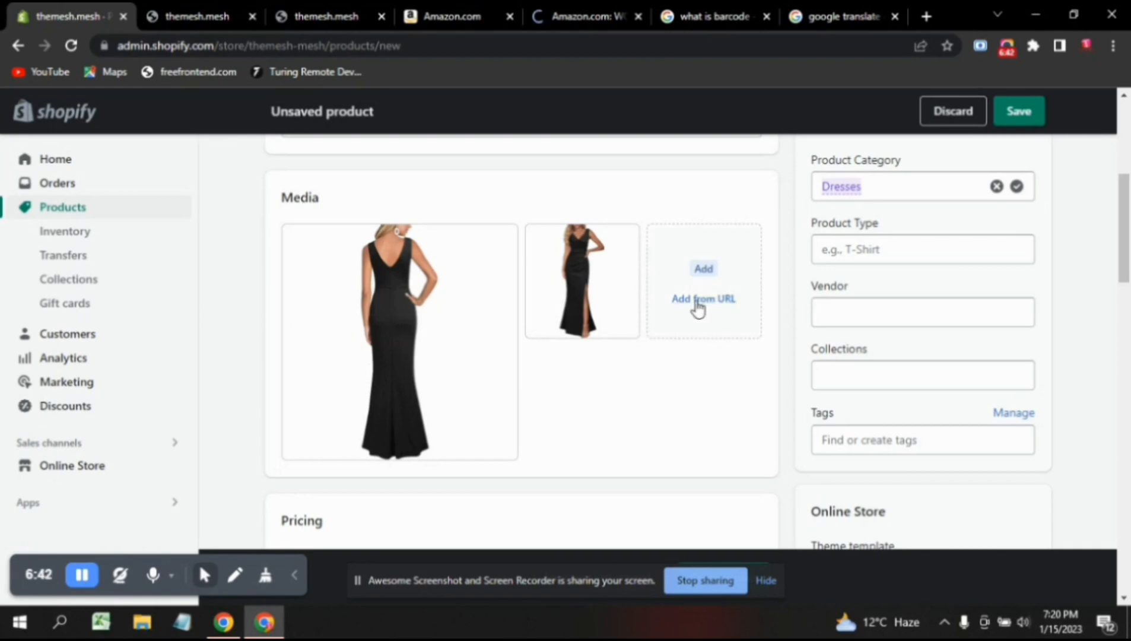
click(697, 303)
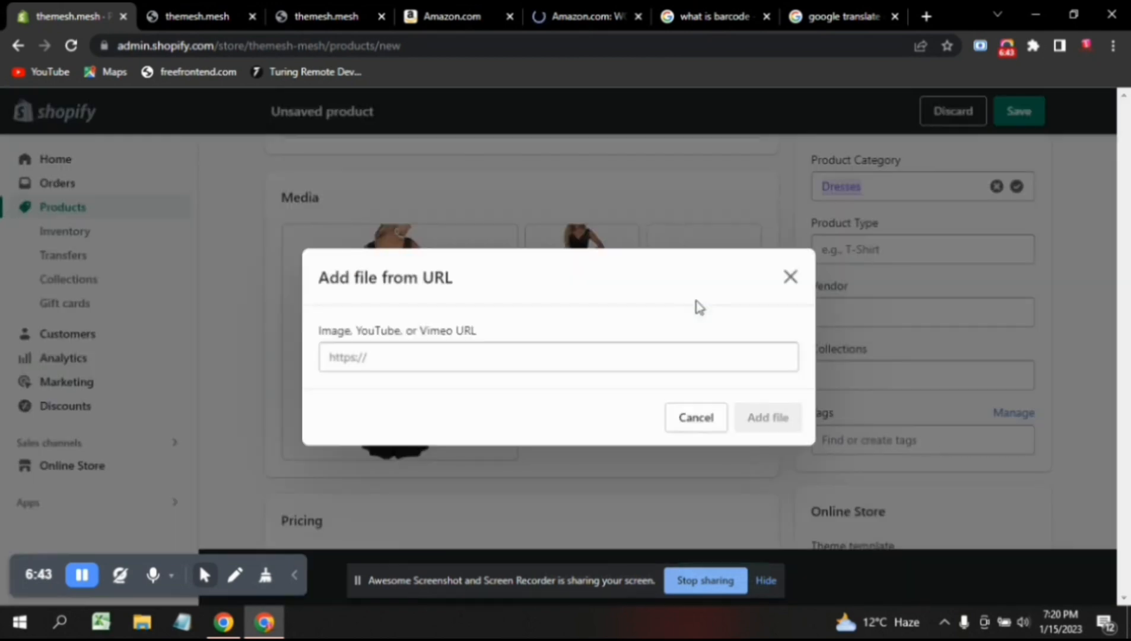
click(452, 357)
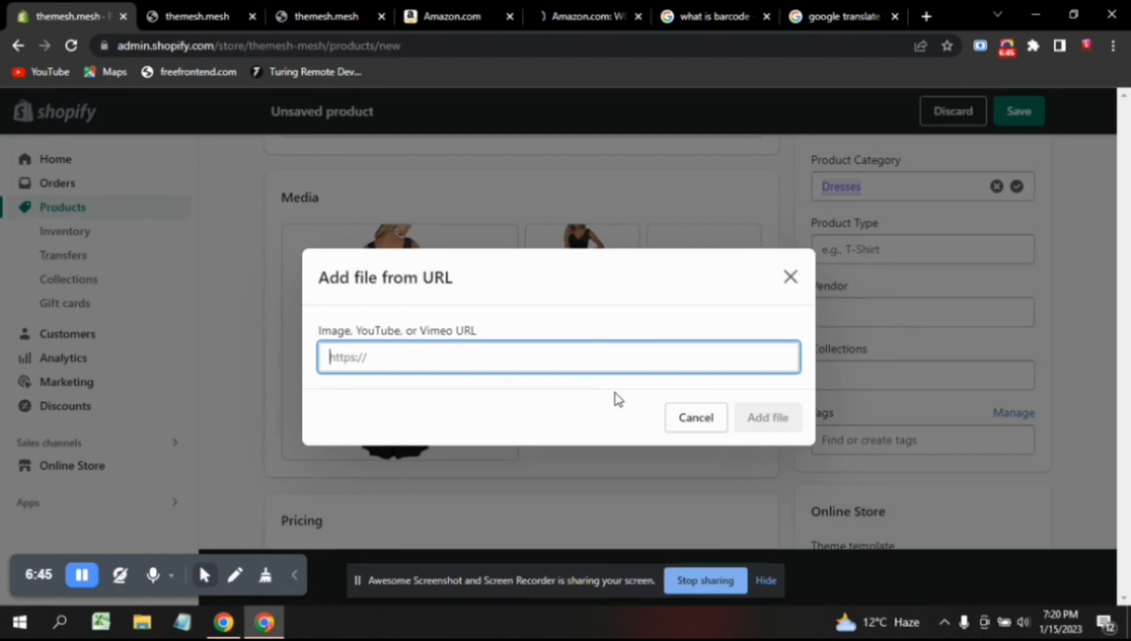
click(717, 426)
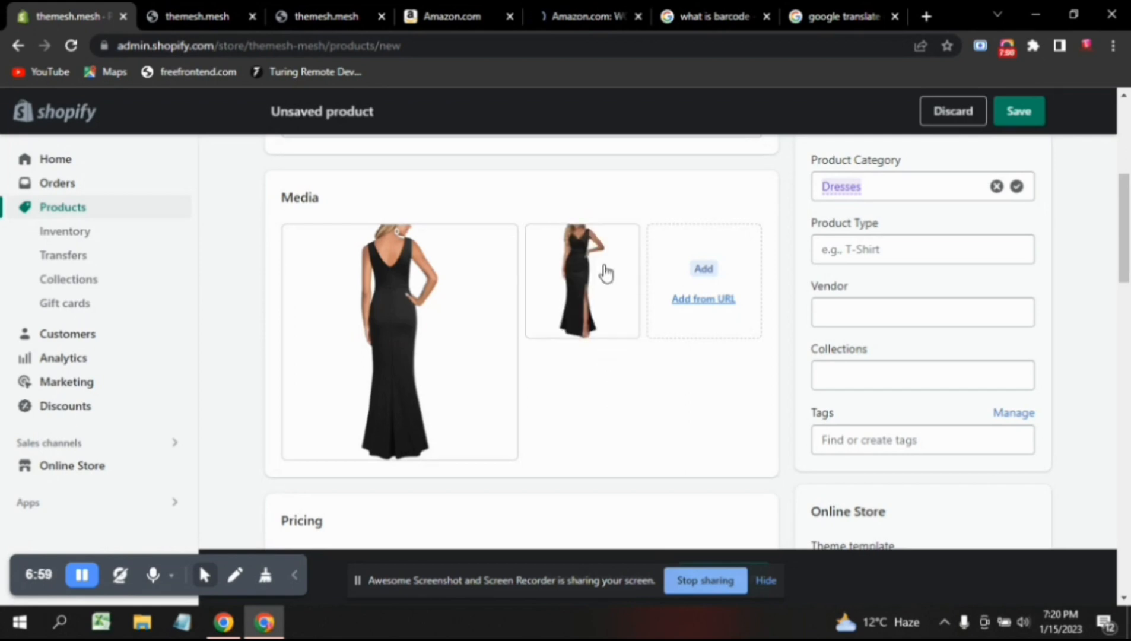
mouse_move(594, 306)
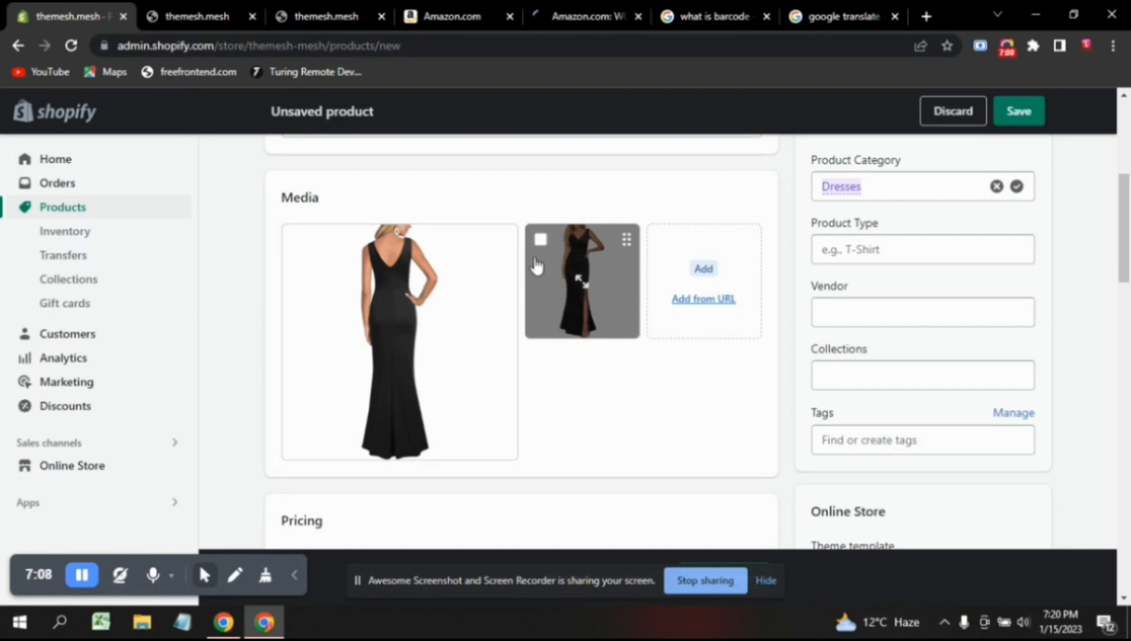
drag(535, 265, 689, 261)
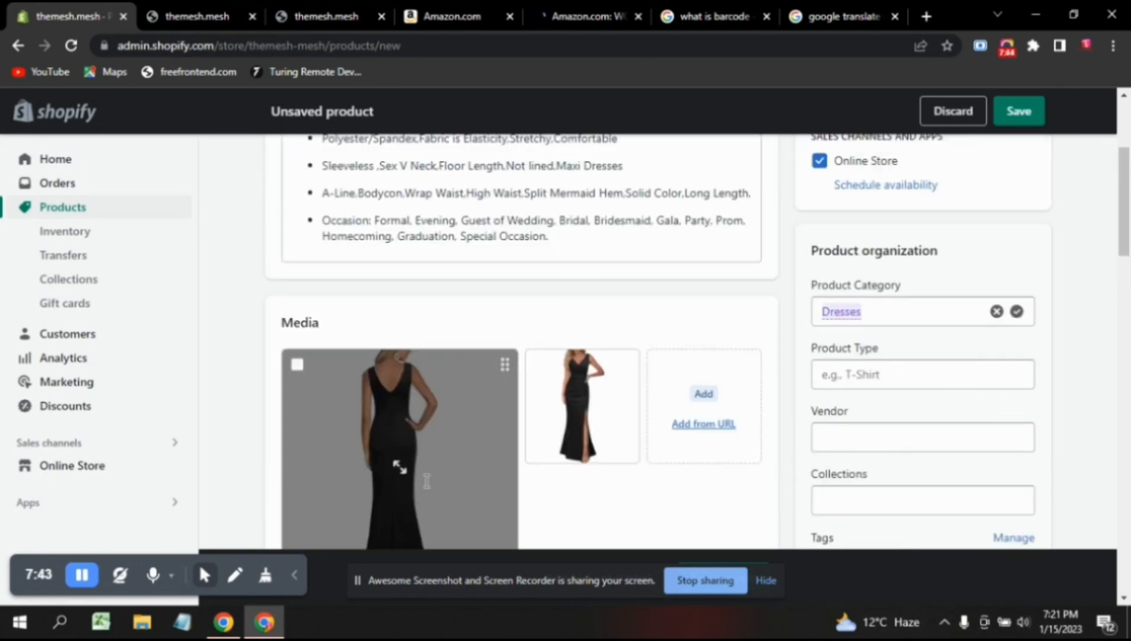
Enter a price of 2000 and a compare-at price of 2300 for the dress.
scroll(498, 488, down, 1)
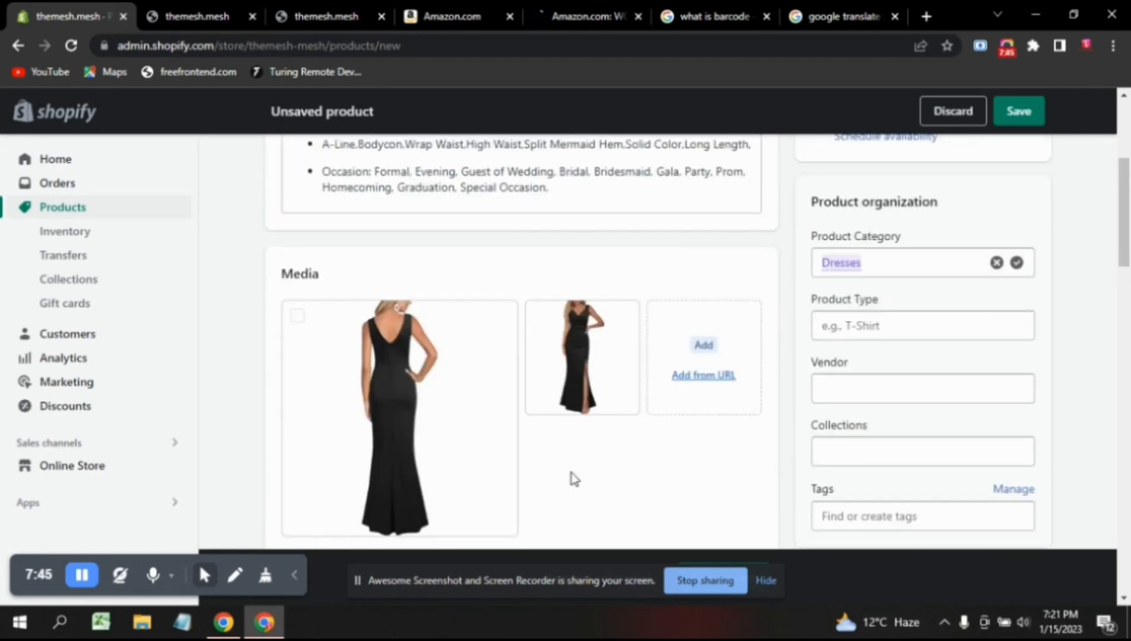
scroll(573, 477, down, 3)
scroll(420, 479, down, 2)
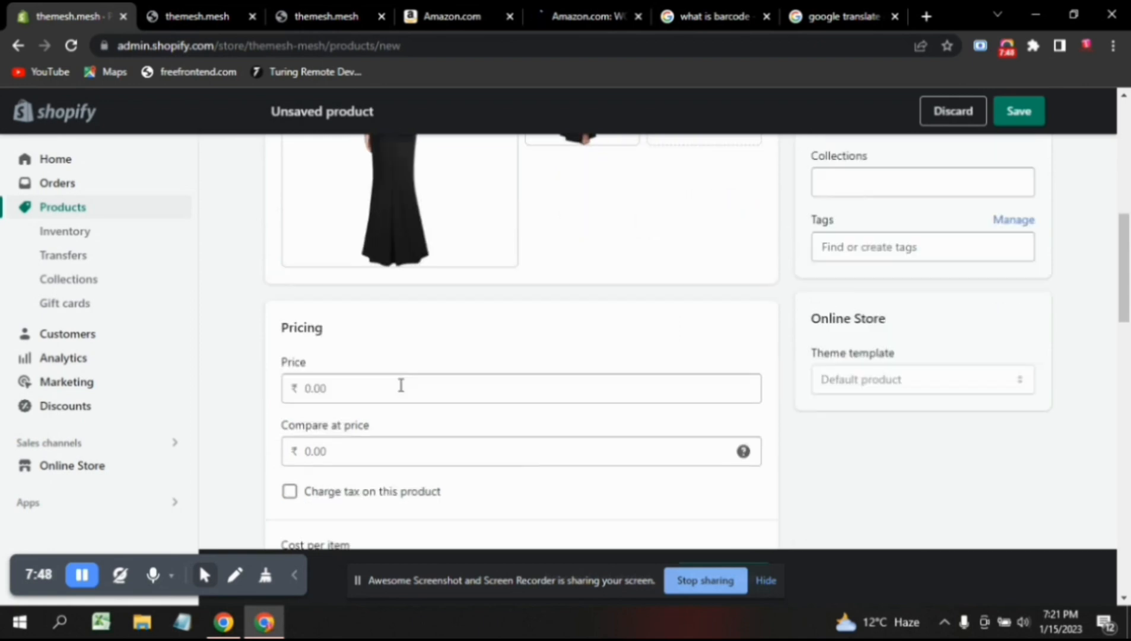
click(358, 396)
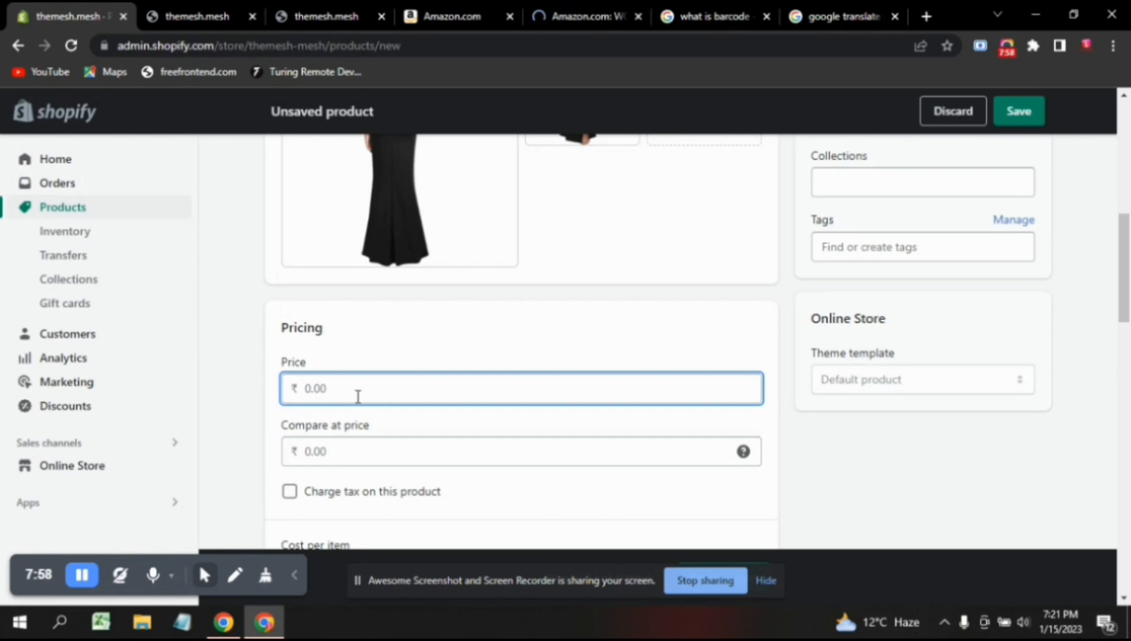
text(2000)
key(Tab)
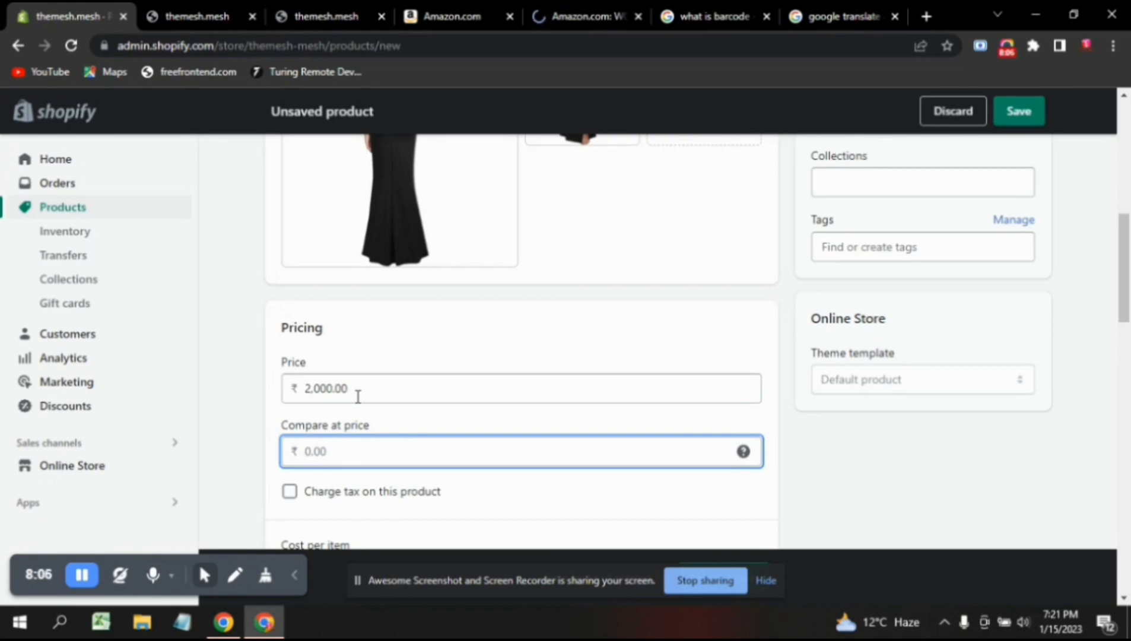
text(230)
text(00.00)
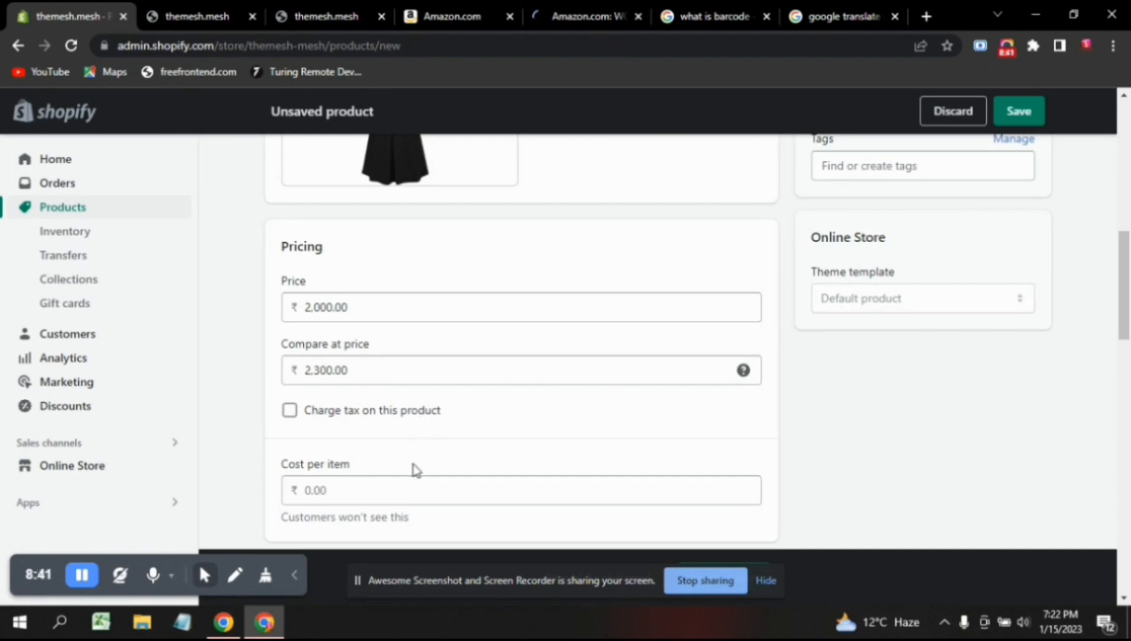
Enter 1500 as cost per item, giving a 25% margin and ₹500.00 profit.
scroll(415, 472, down, 2)
click(419, 359)
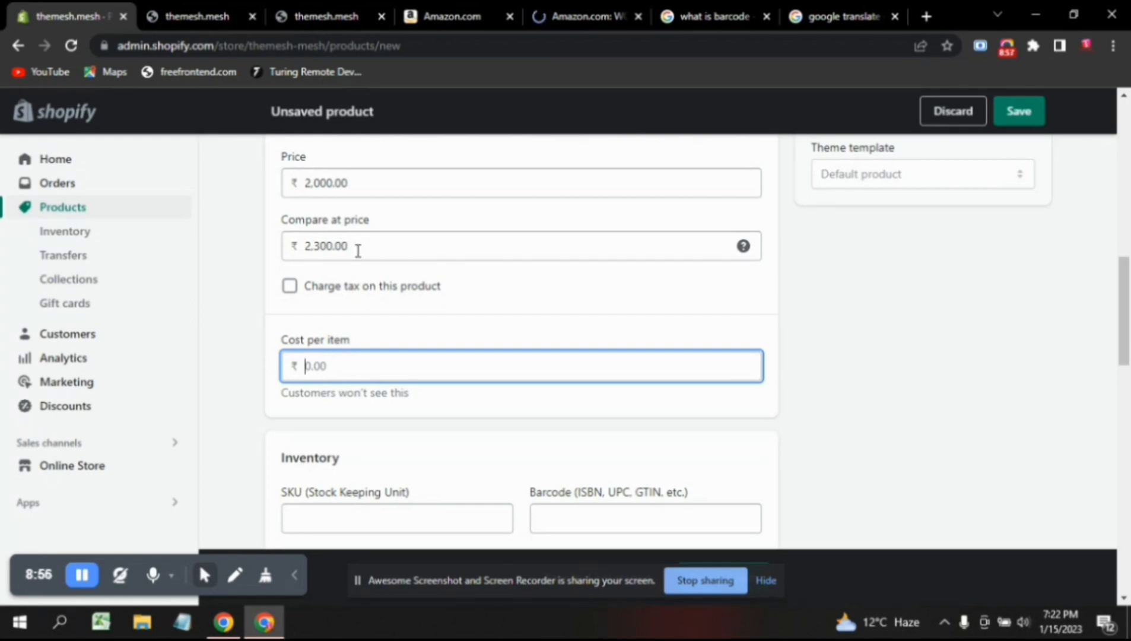
click(358, 251)
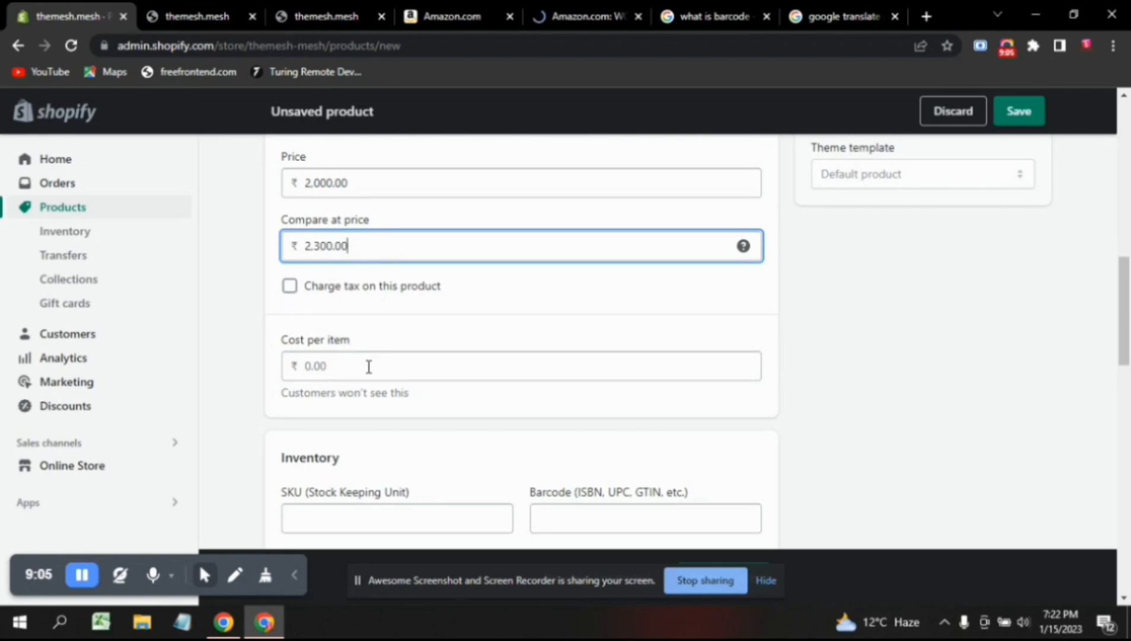
click(368, 367)
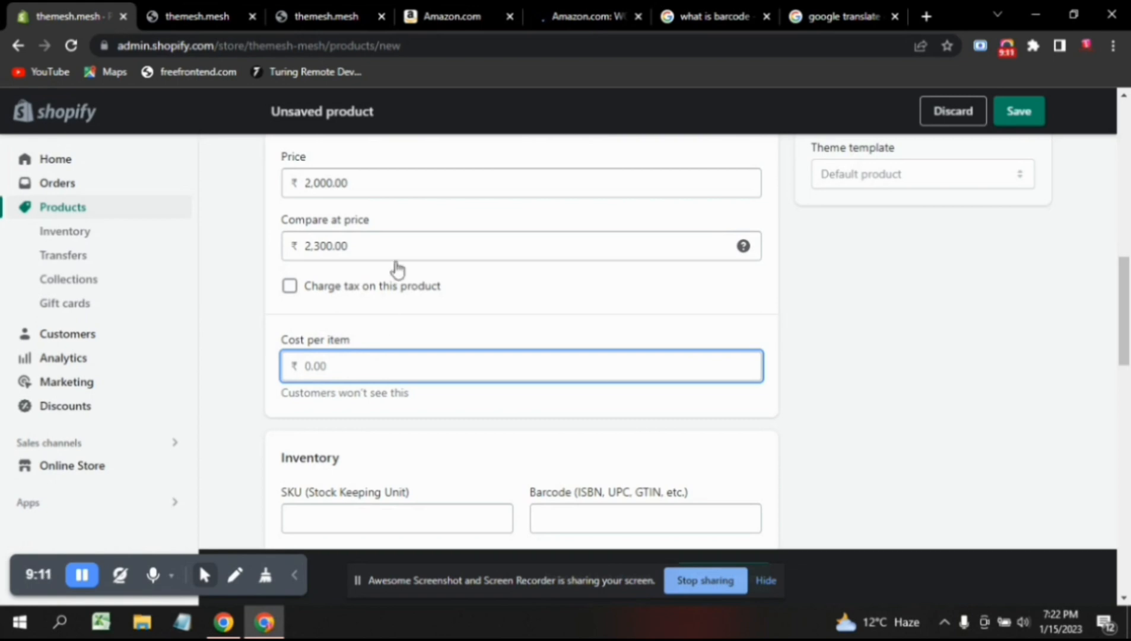
drag(359, 187, 293, 184)
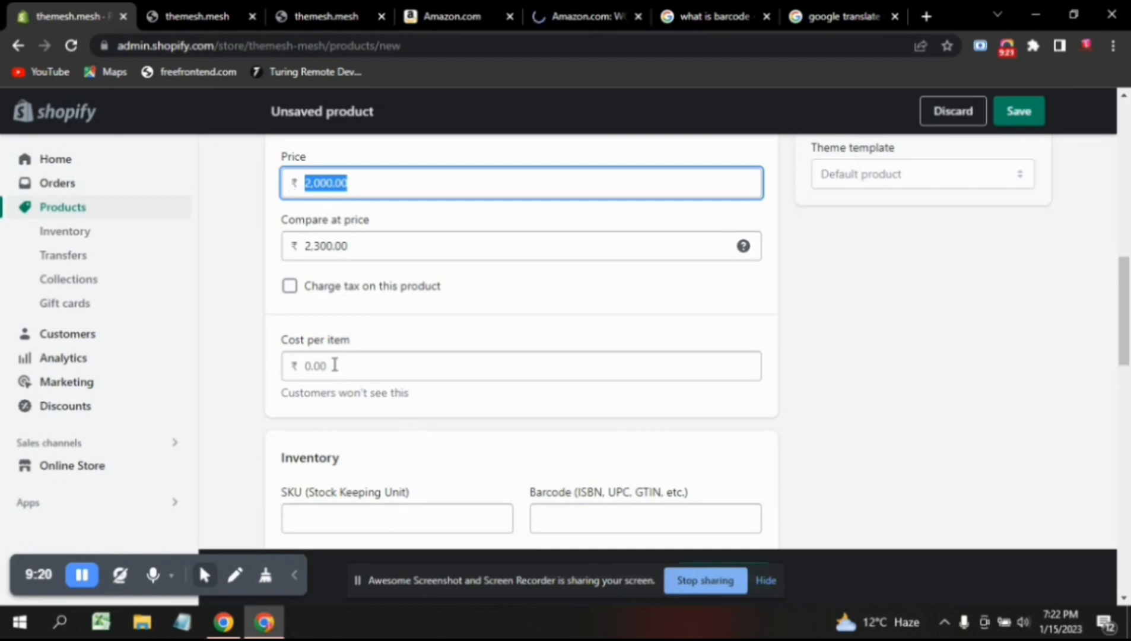
click(335, 365)
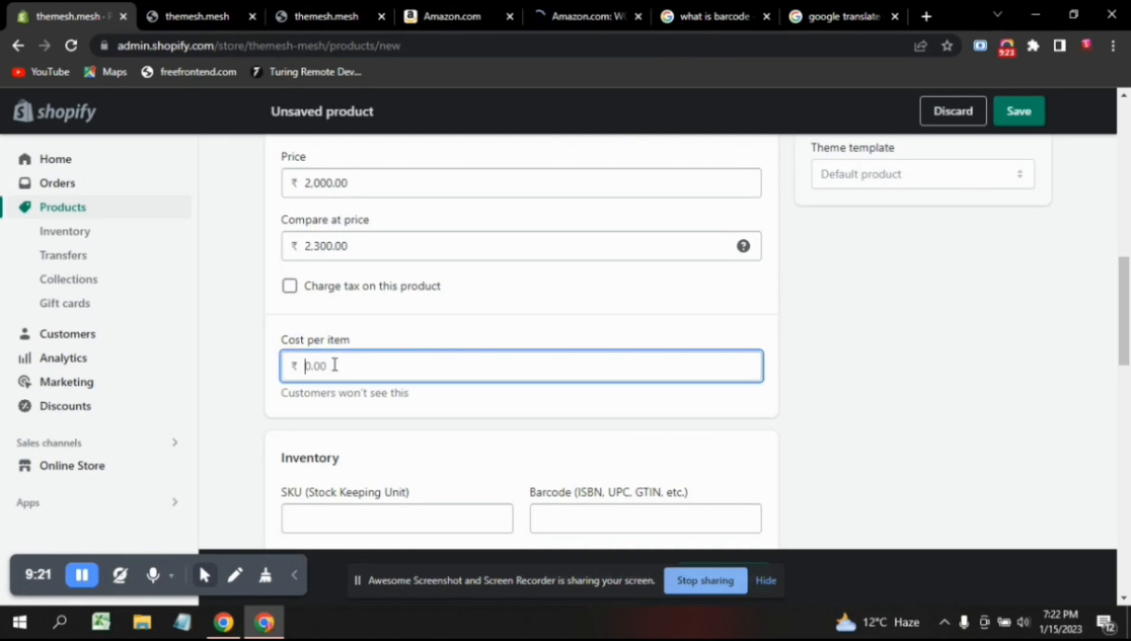
text(1500)
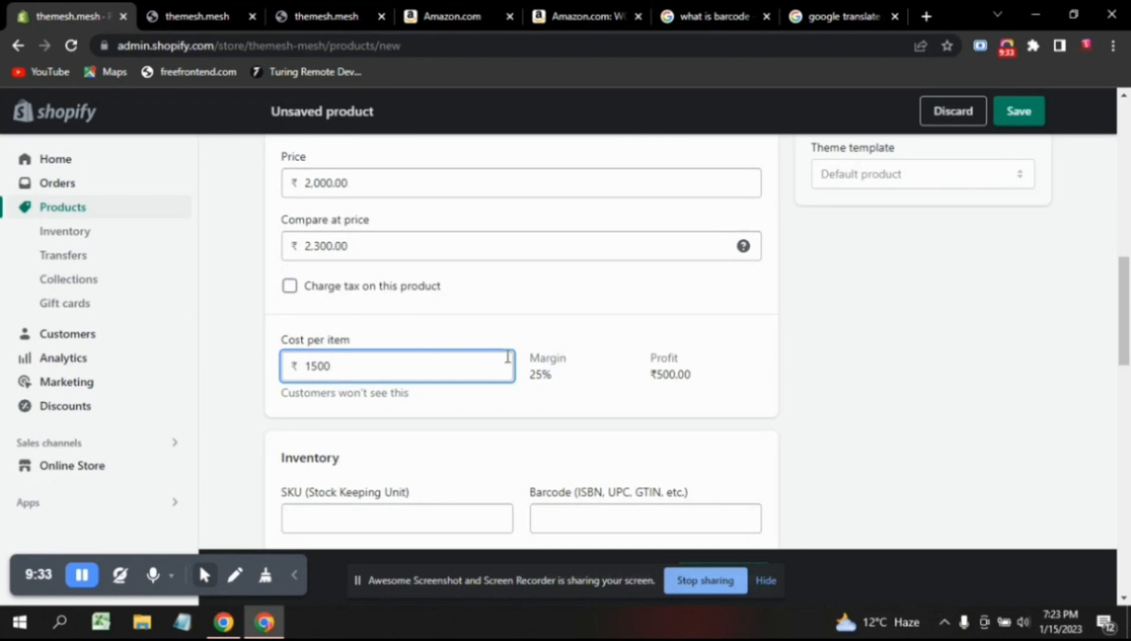
click(553, 390)
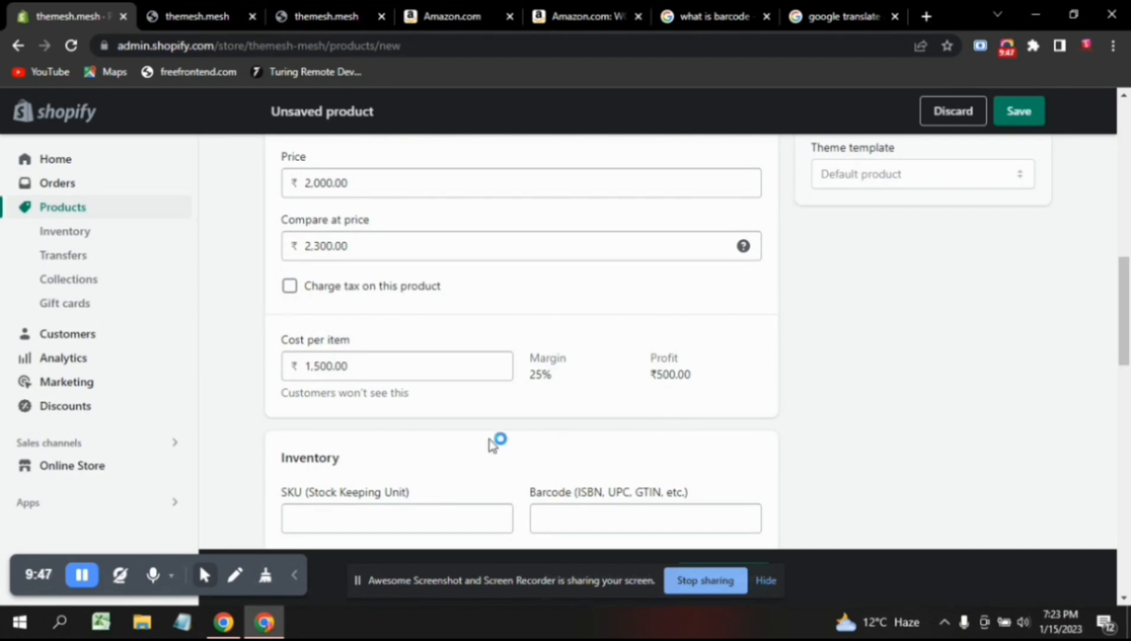
Type the SKU and fix the mistyped prefix edits so it reads longd001.
scroll(491, 445, down, 2)
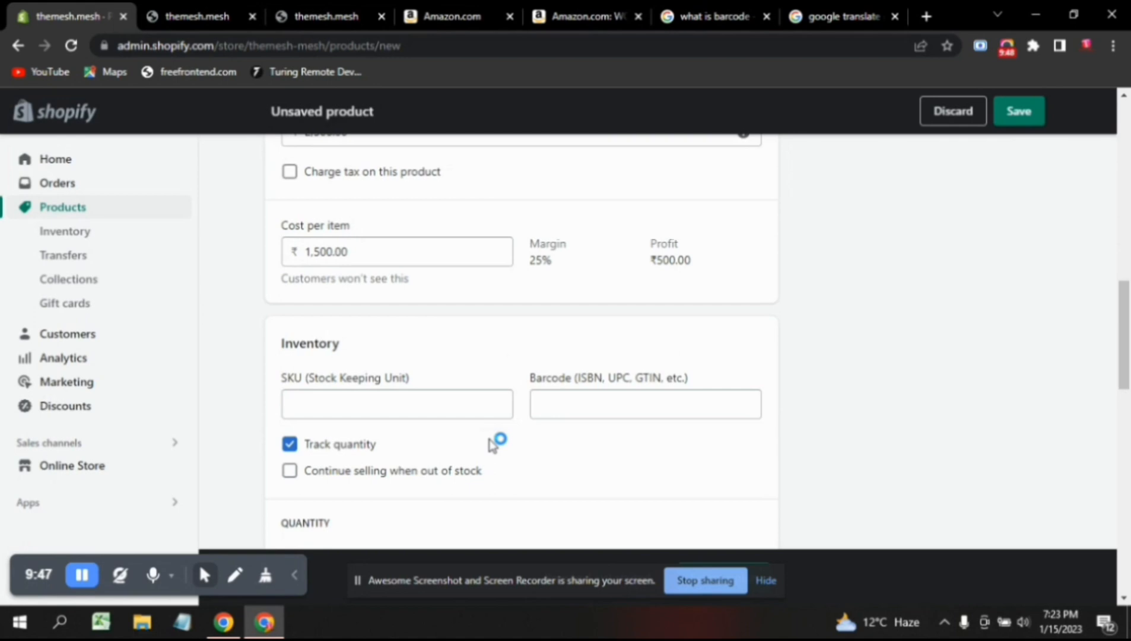
click(335, 383)
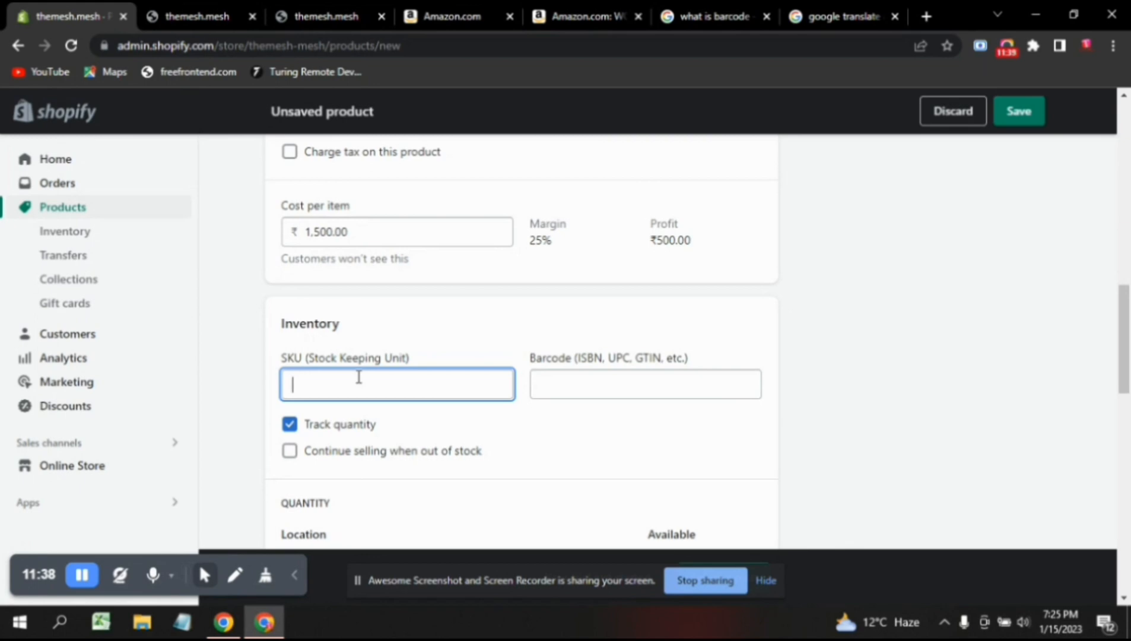
text(long)
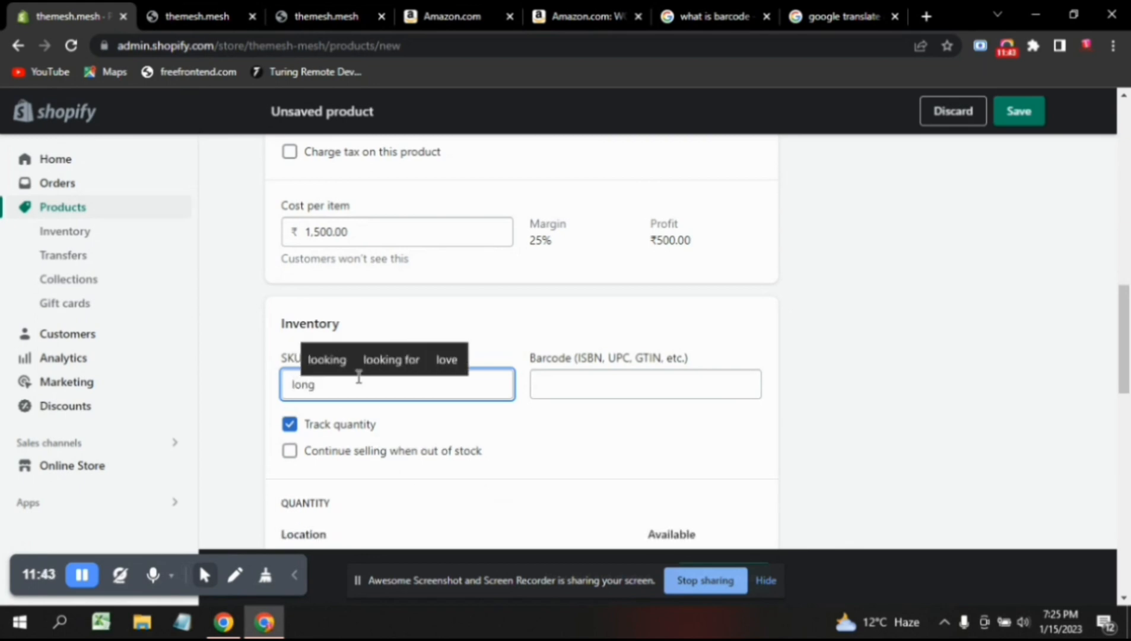
text(d)
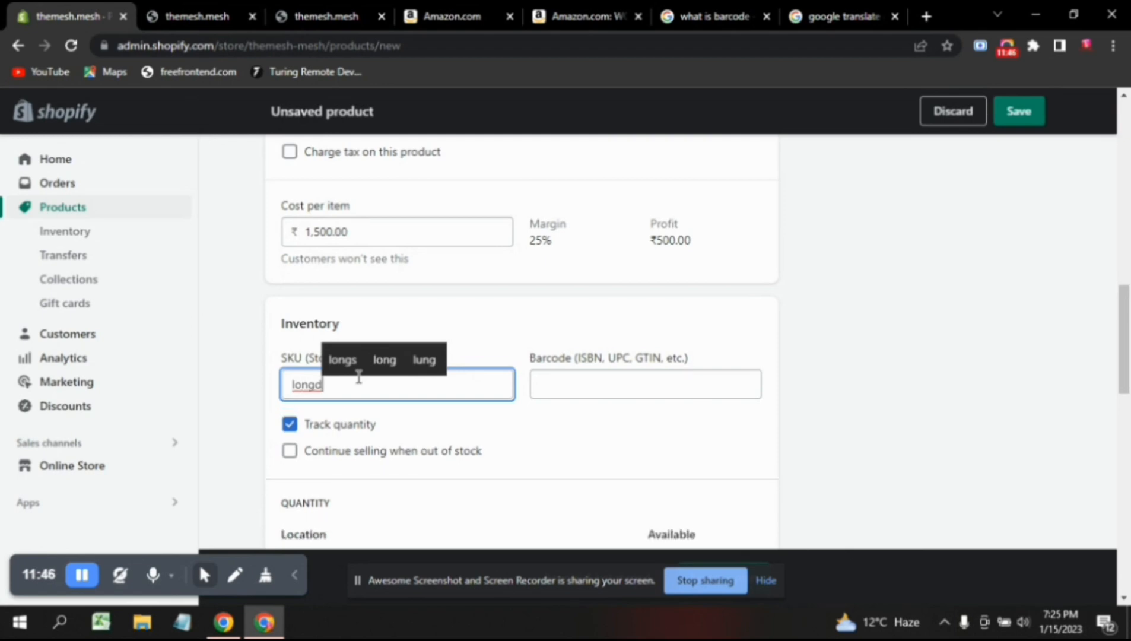
text(001)
click(385, 423)
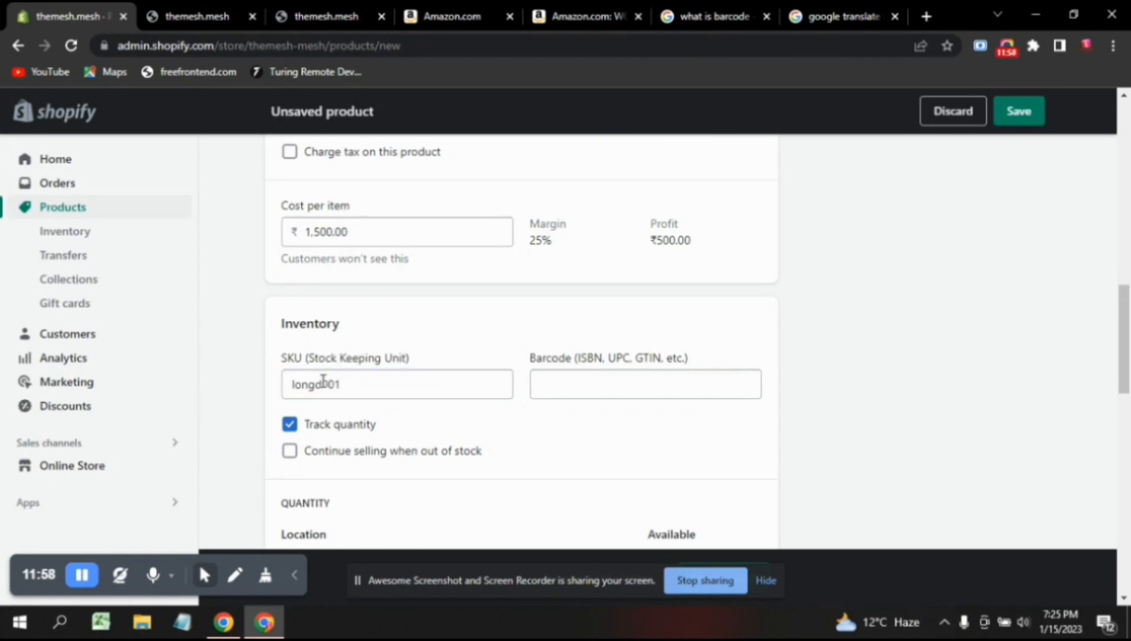
drag(323, 384, 278, 383)
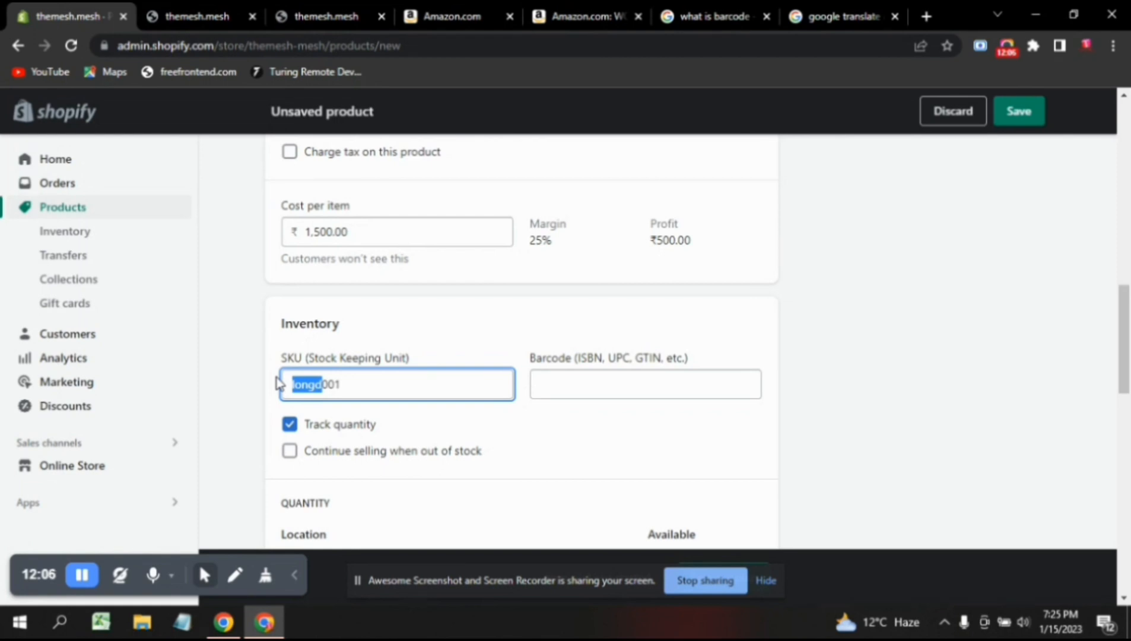
text(asreee001)
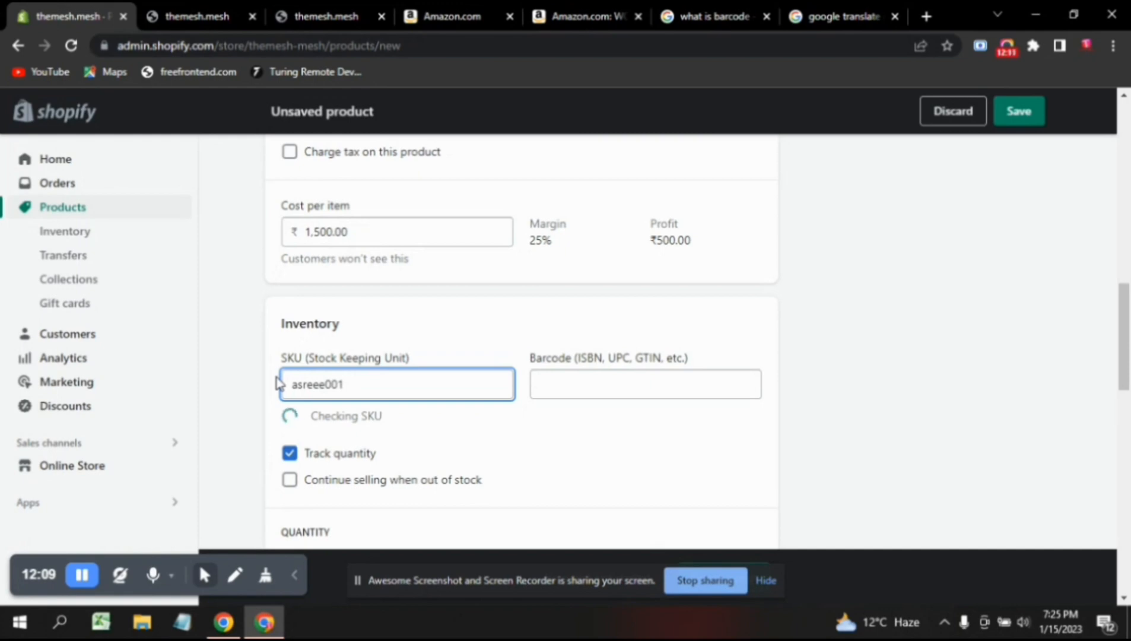
key(ctrl+BackSpace)
text(sa)
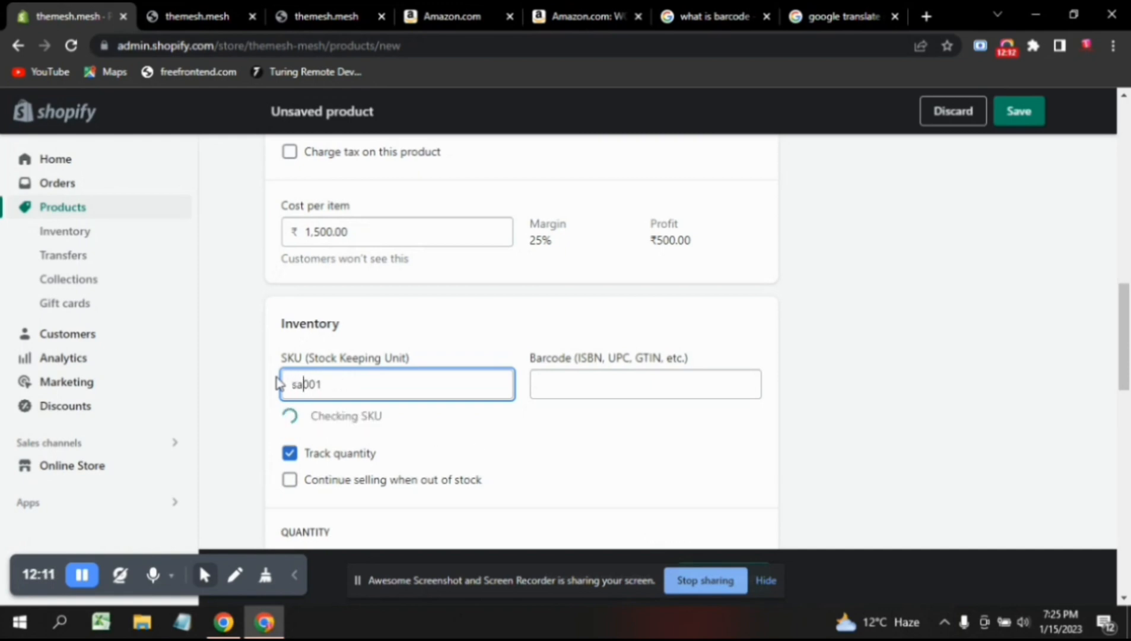
text(ree)
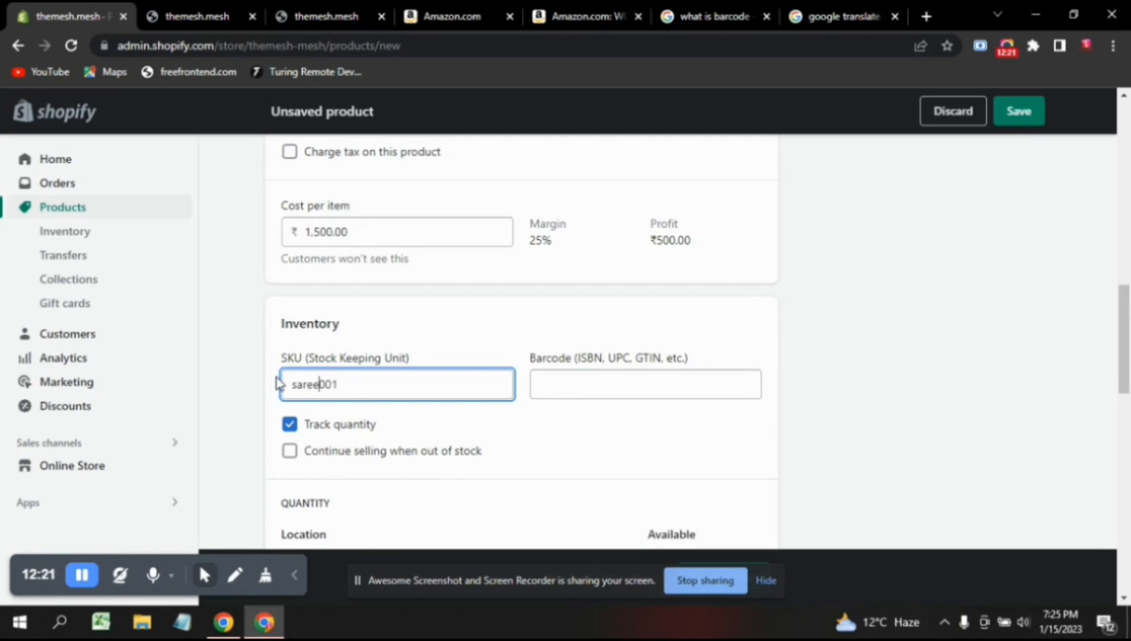
key(BackSpace)
key(BackSpace)
key(BackSpace)
key(BackSpace)
key(BackSpace)
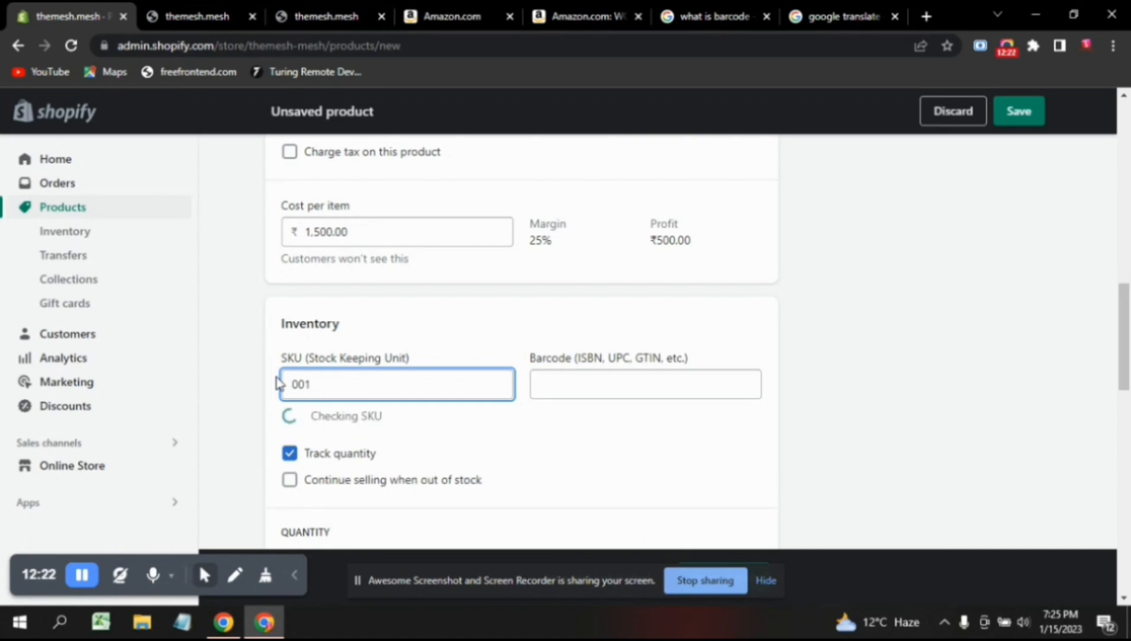
text(longd)
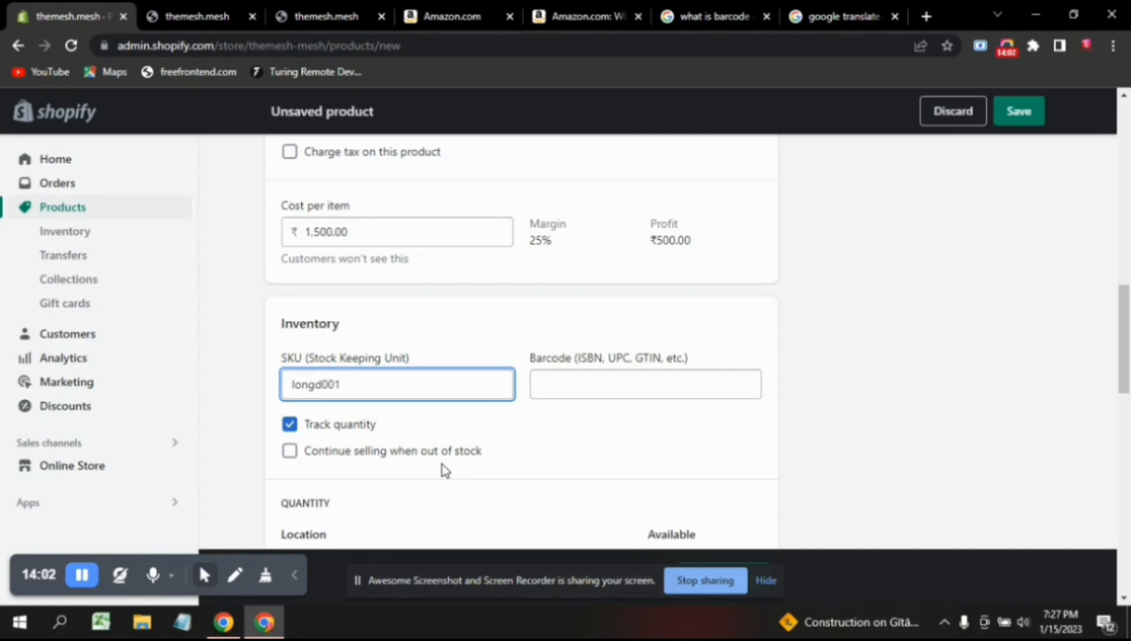
Turn on 'Continue selling when out of stock' and set Available quantity to 100.
click(290, 452)
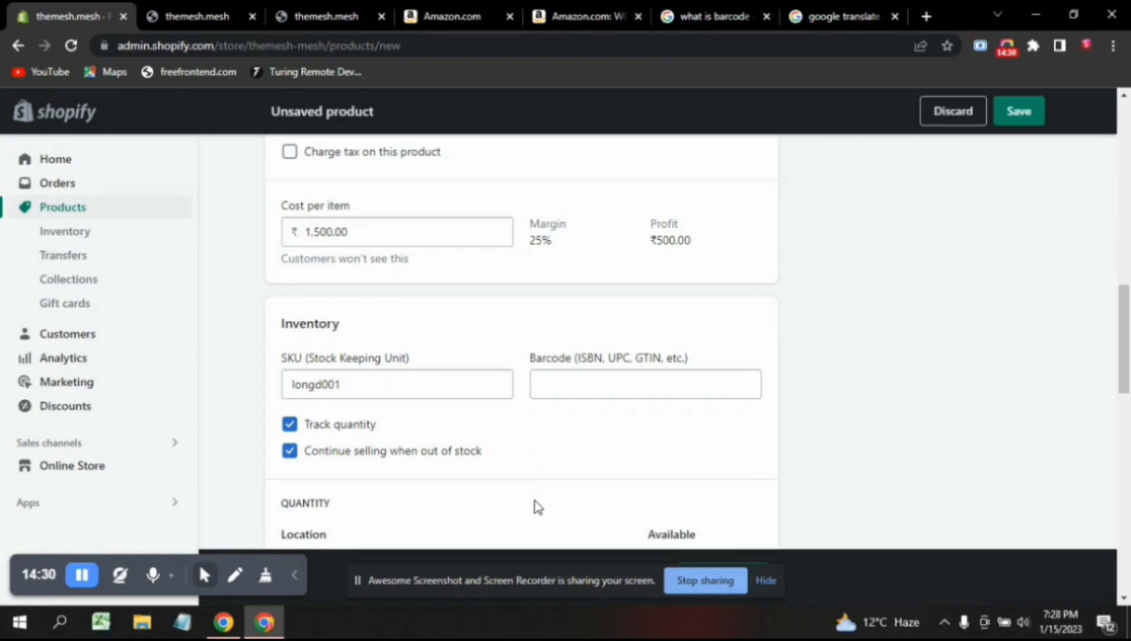
scroll(538, 506, down, 1)
scroll(538, 506, down, 2)
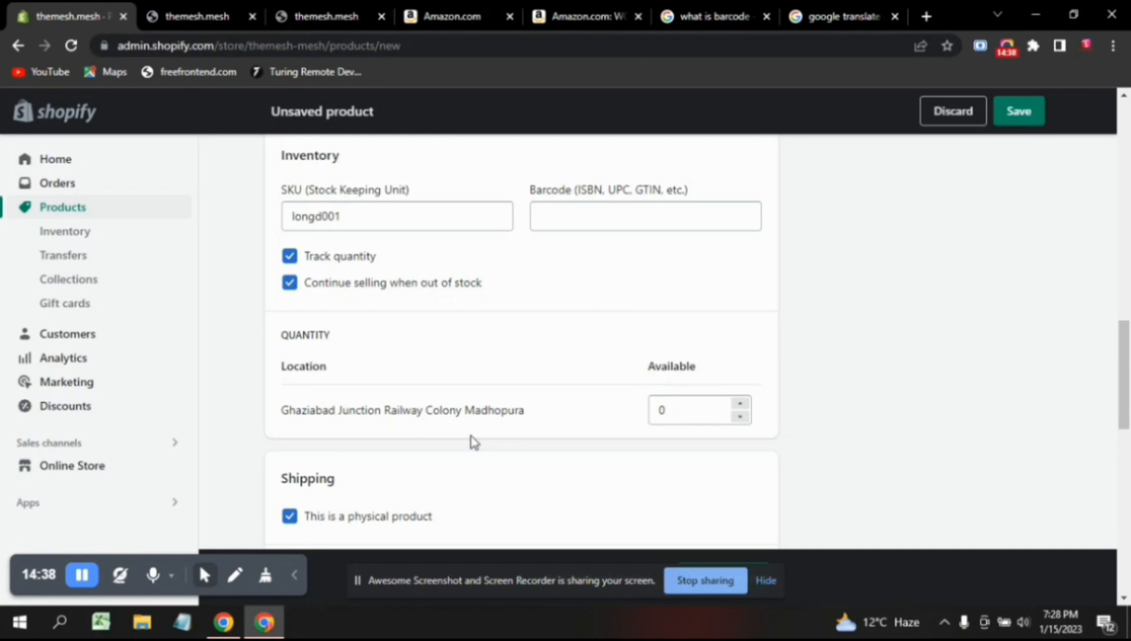
double_click(662, 410)
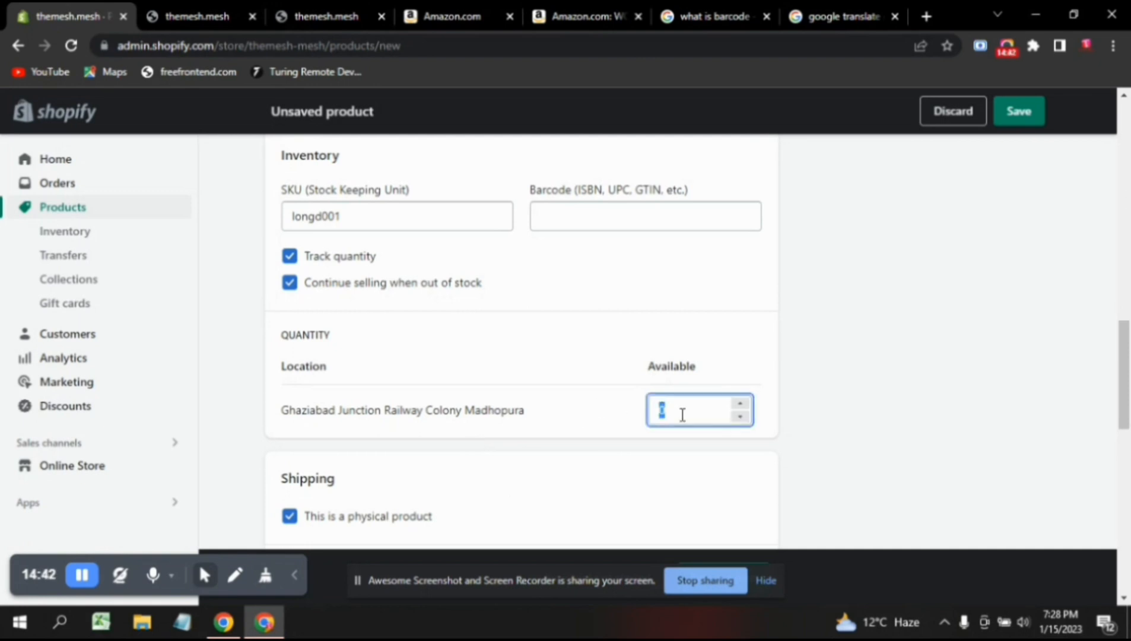
text(100)
click(695, 454)
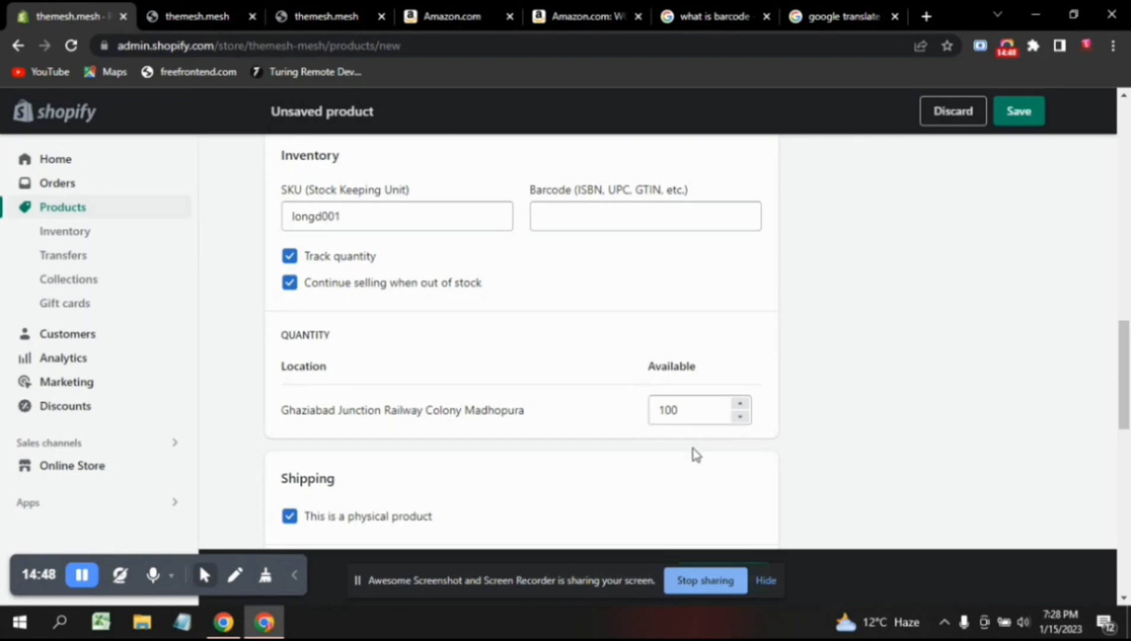
Check the weight unit options, keep kg, and switch to the Amazon.com tab.
scroll(695, 455, down, 2)
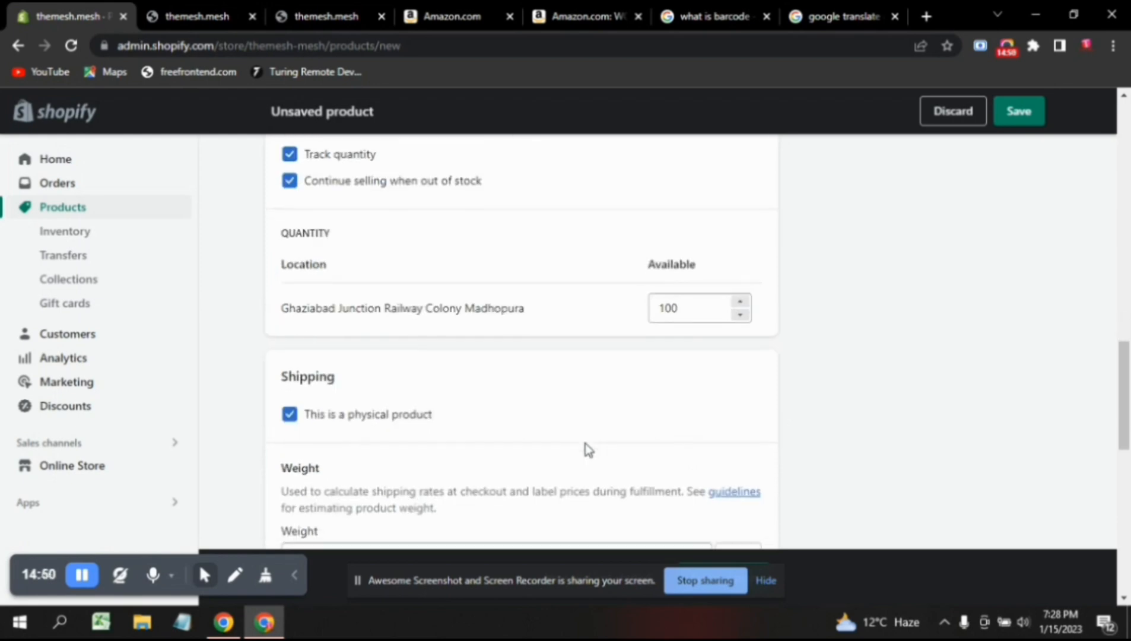
scroll(585, 444, down, 2)
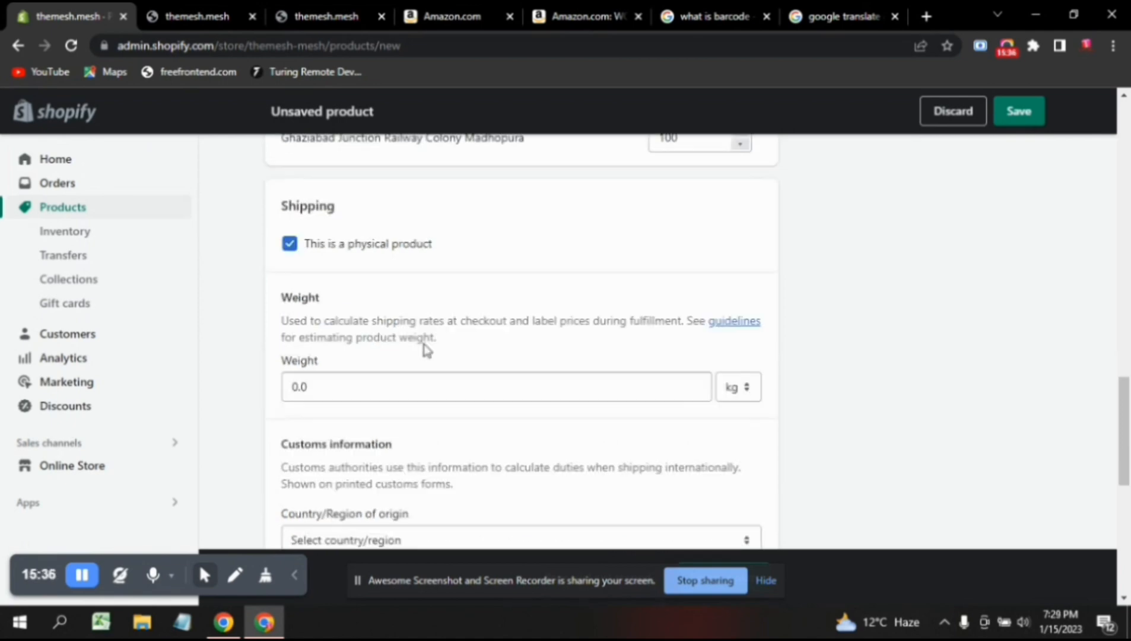
scroll(425, 349, up, 1)
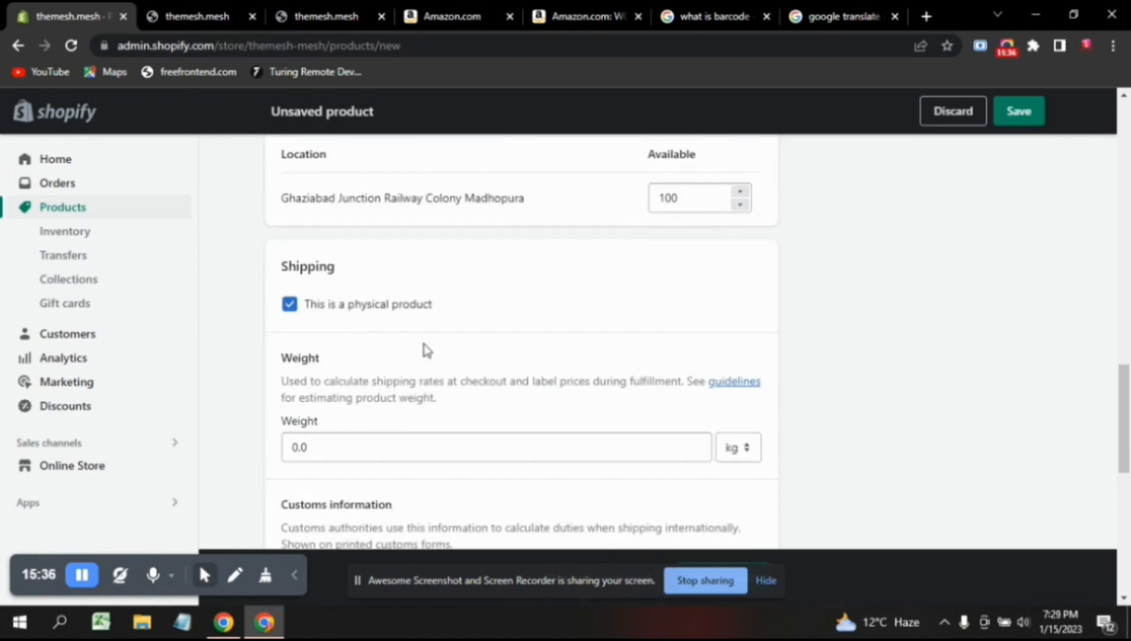
click(346, 443)
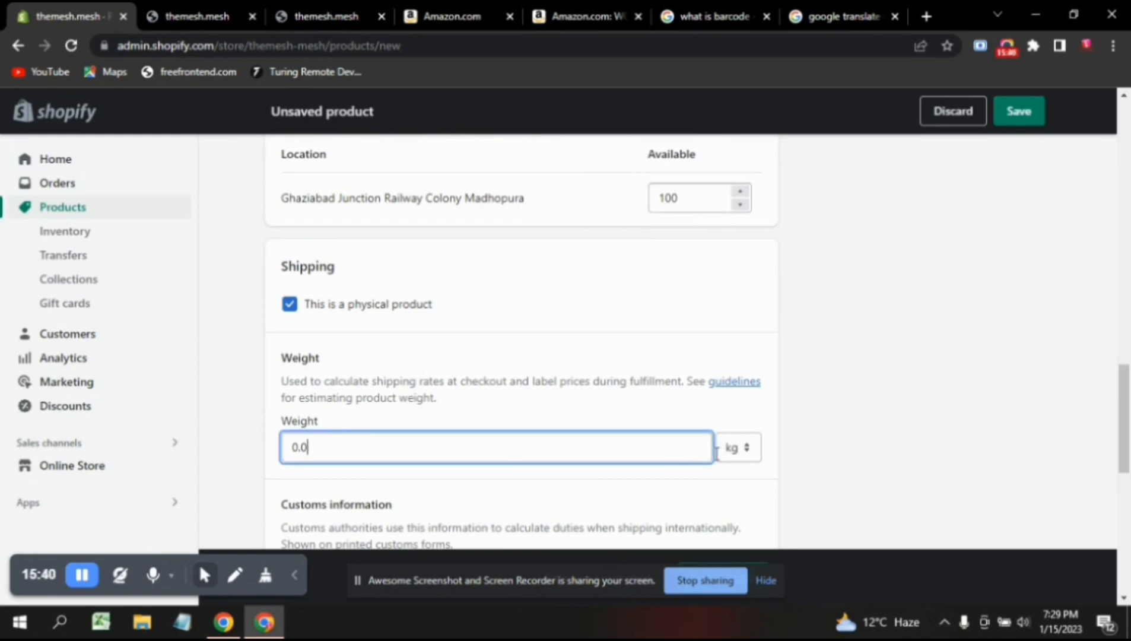
click(746, 455)
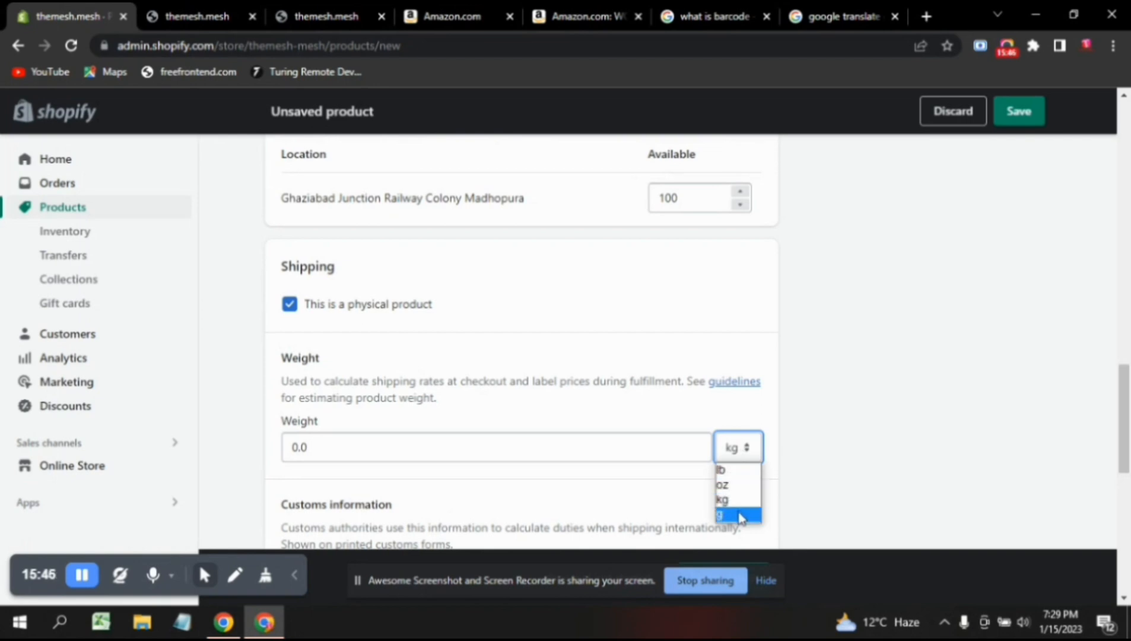
click(603, 486)
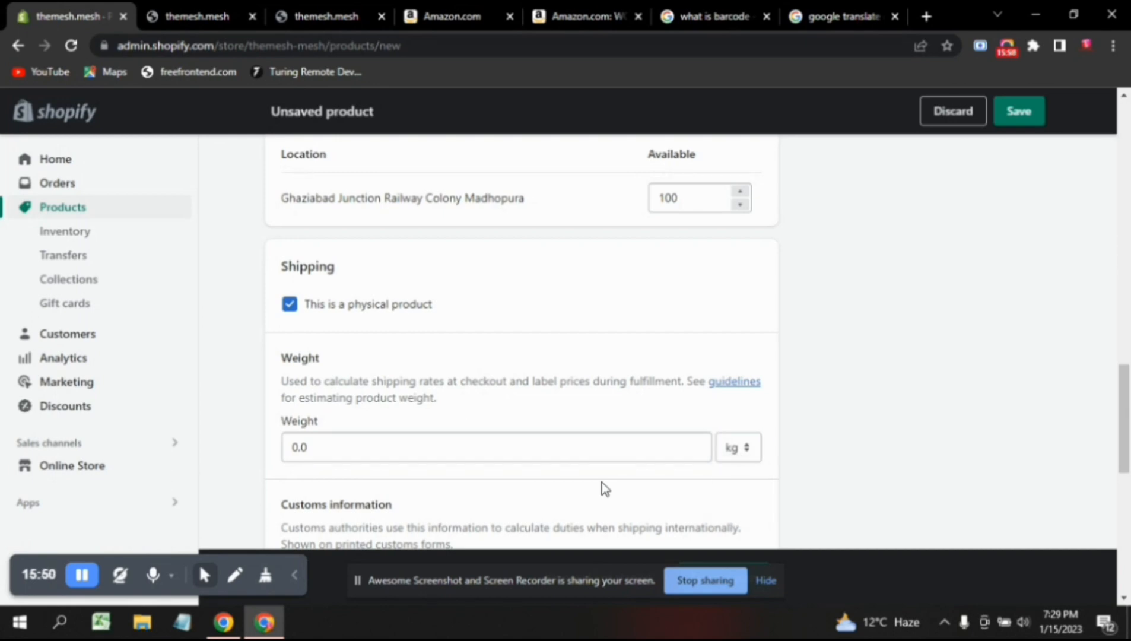
click(470, 9)
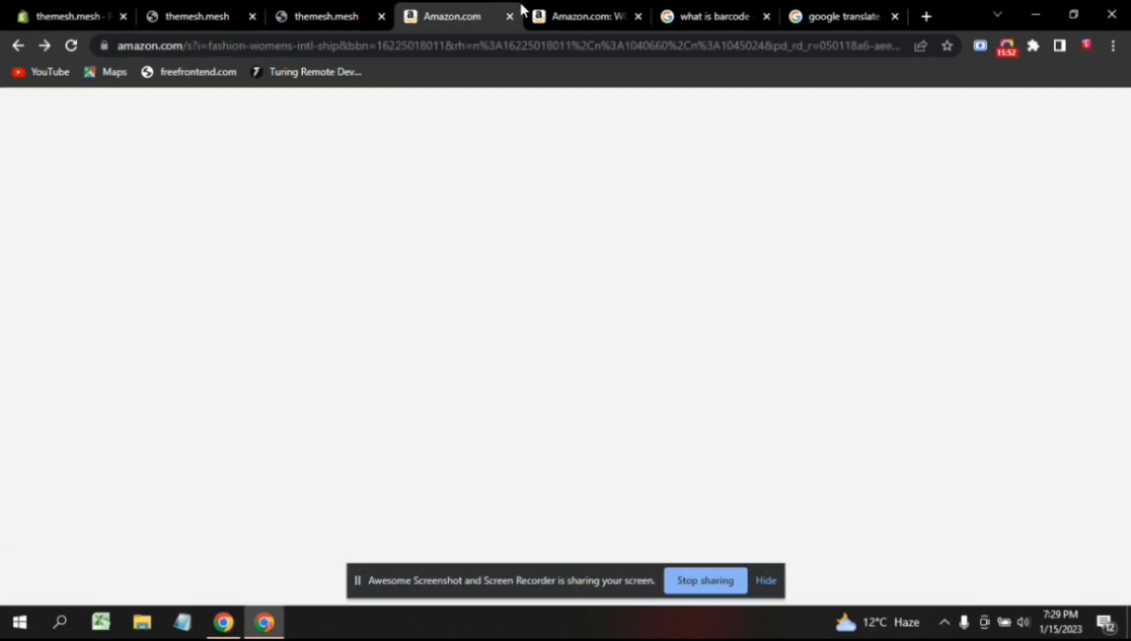
Read the WOOSEA dress's Product Details and About this Item, then go back to Shopify.
click(558, 8)
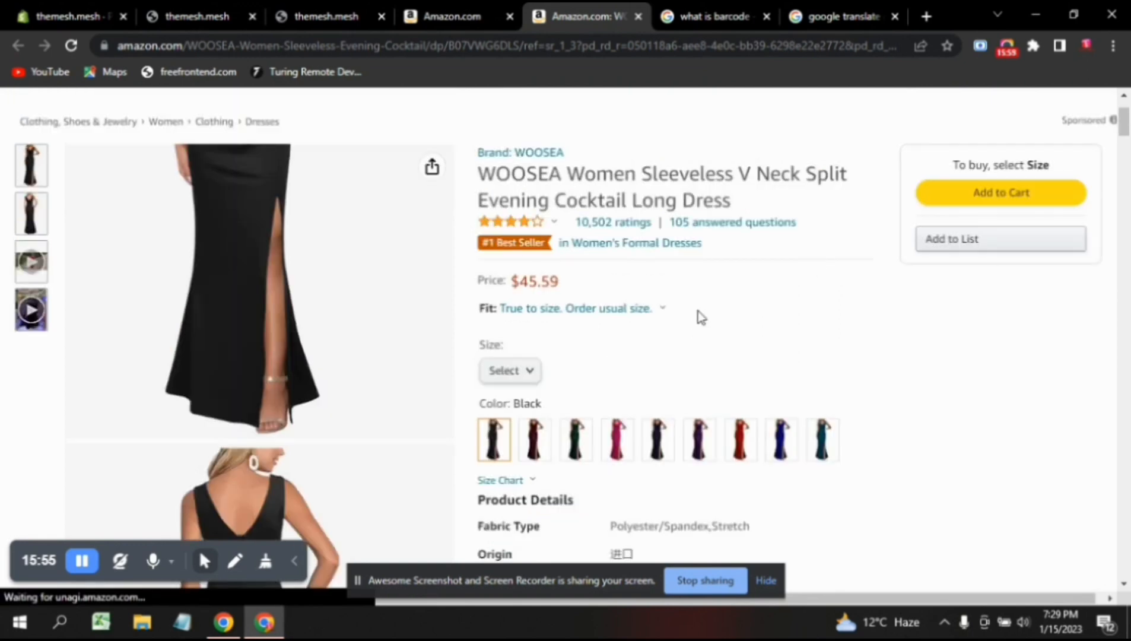
scroll(700, 318, down, 4)
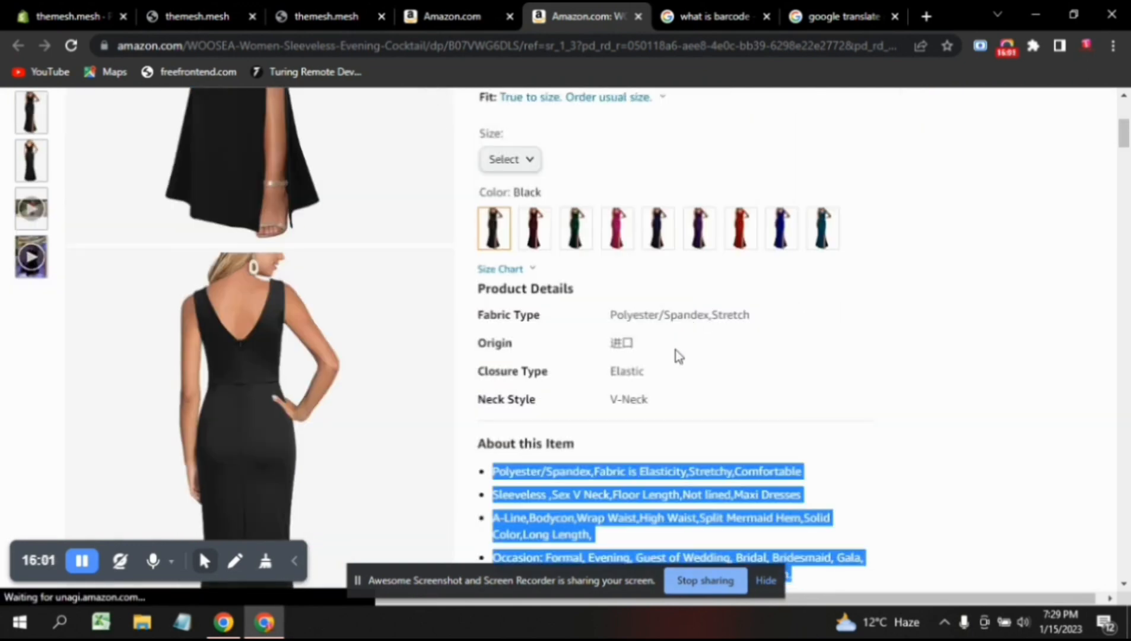
scroll(672, 369, down, 3)
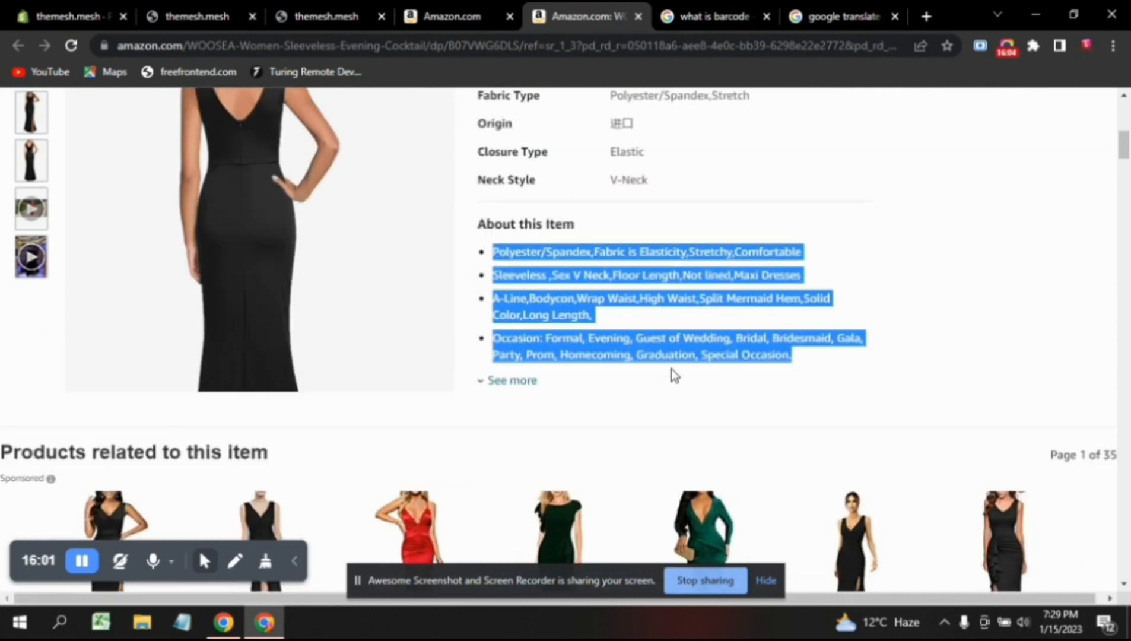
scroll(671, 368, up, 1)
scroll(671, 368, up, 4)
scroll(672, 369, up, 4)
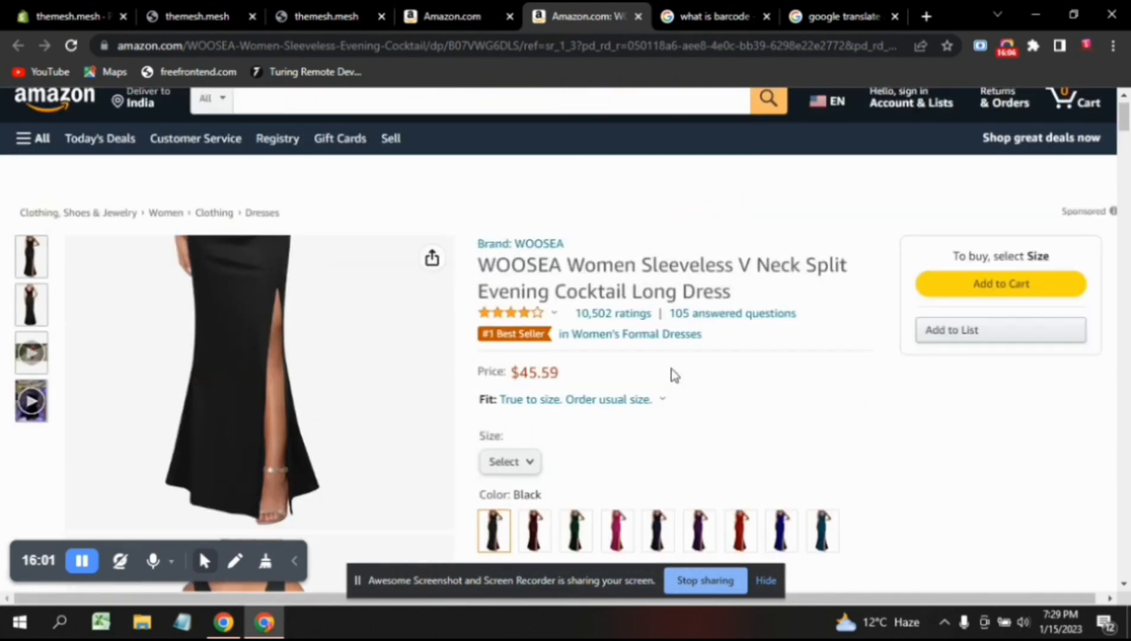
click(112, 10)
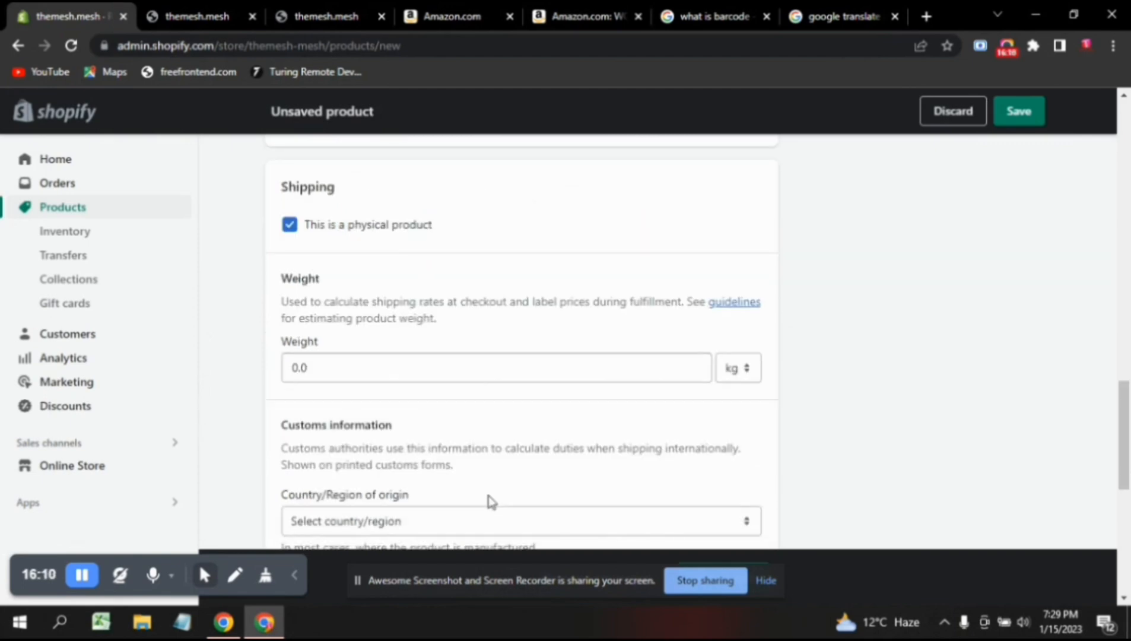
Choose India from the Country/Region of origin list under Customs information.
scroll(490, 501, down, 2)
click(489, 496)
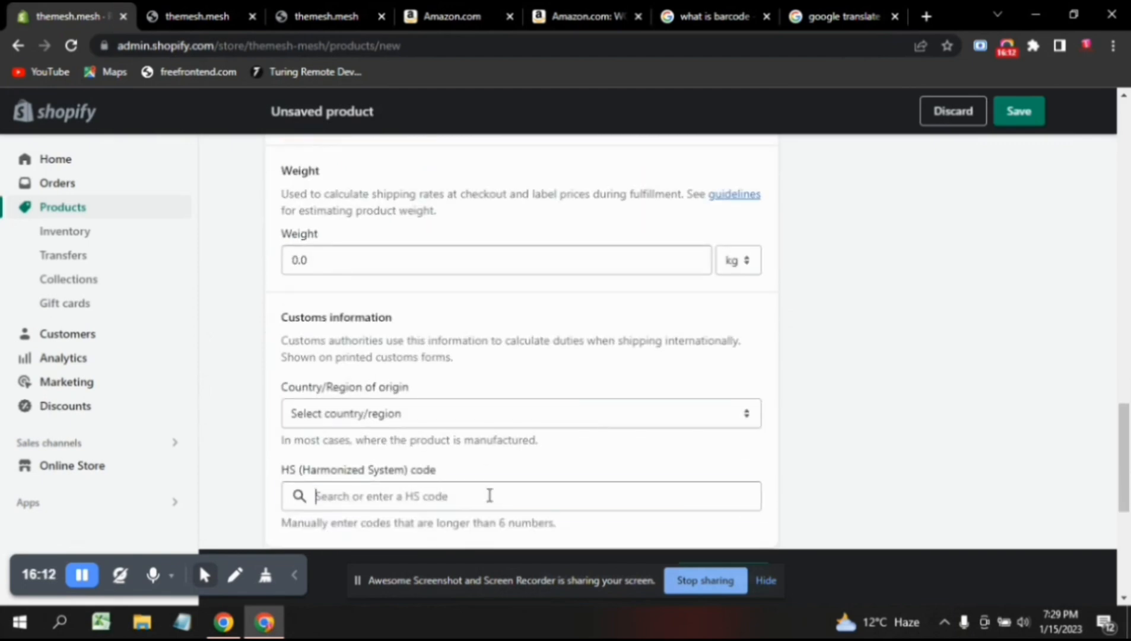
scroll(489, 496, down, 1)
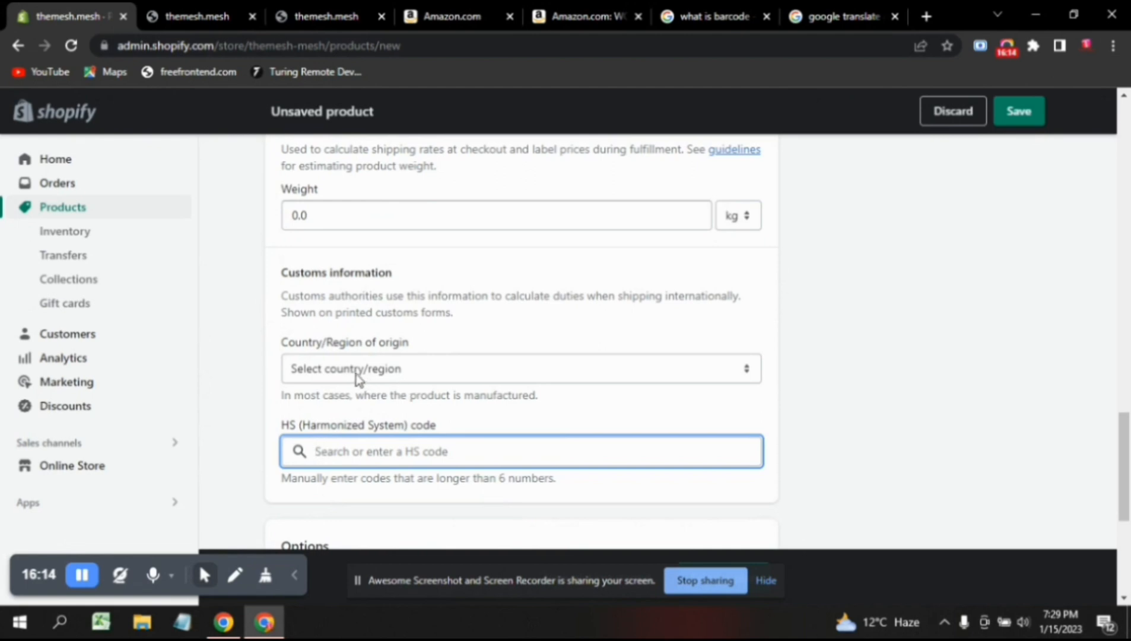
click(439, 383)
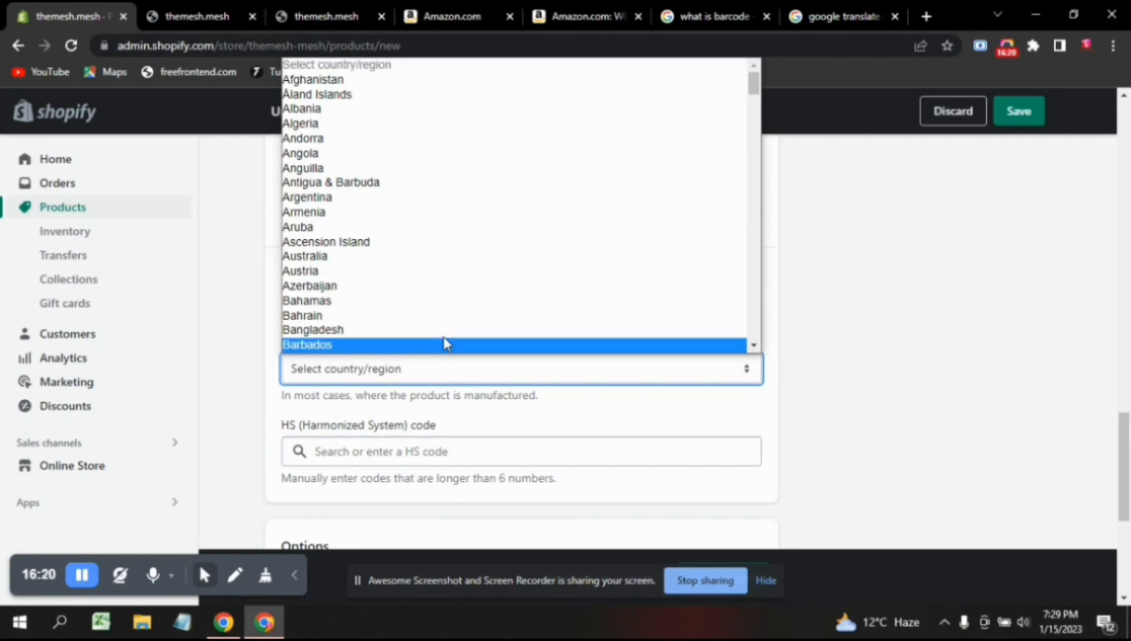
scroll(445, 331, down, 2)
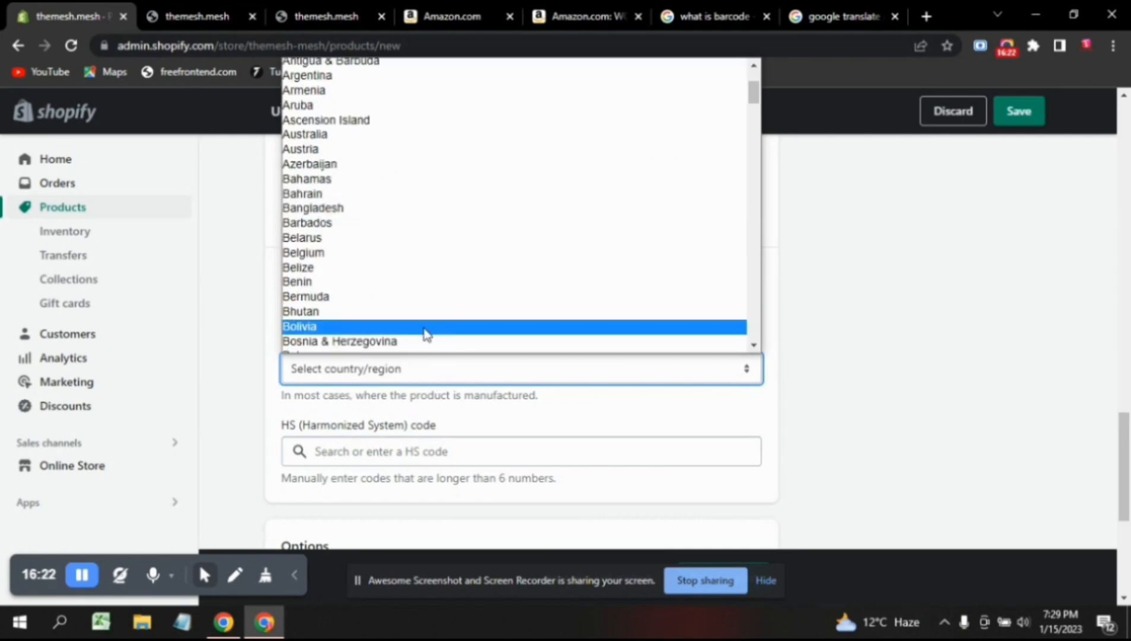
scroll(415, 332, down, 3)
scroll(408, 337, down, 13)
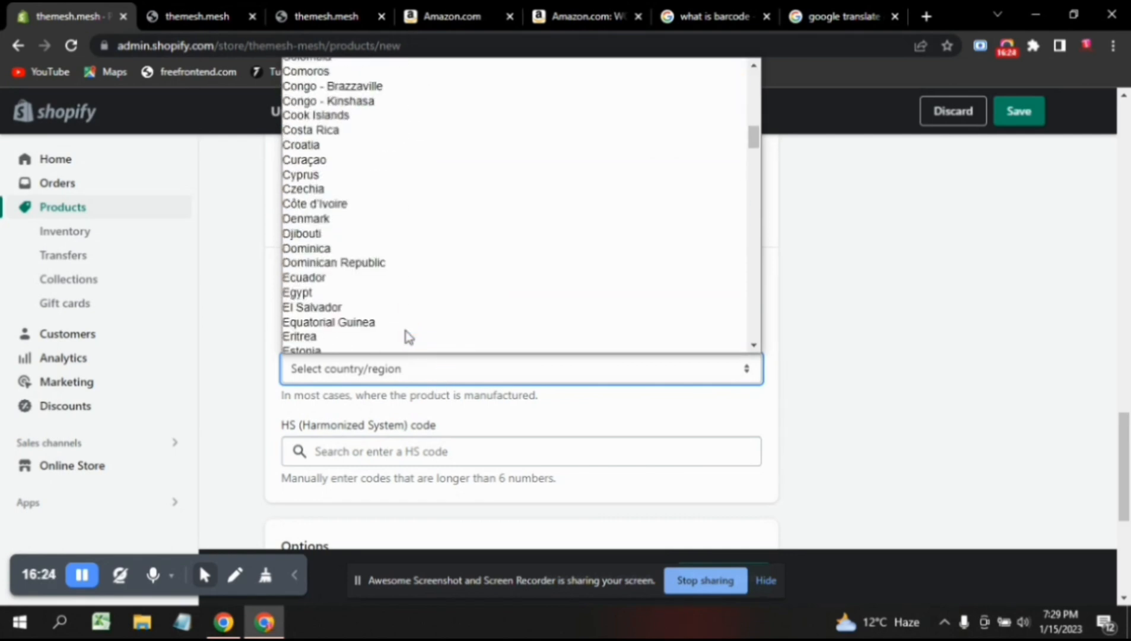
scroll(408, 337, down, 5)
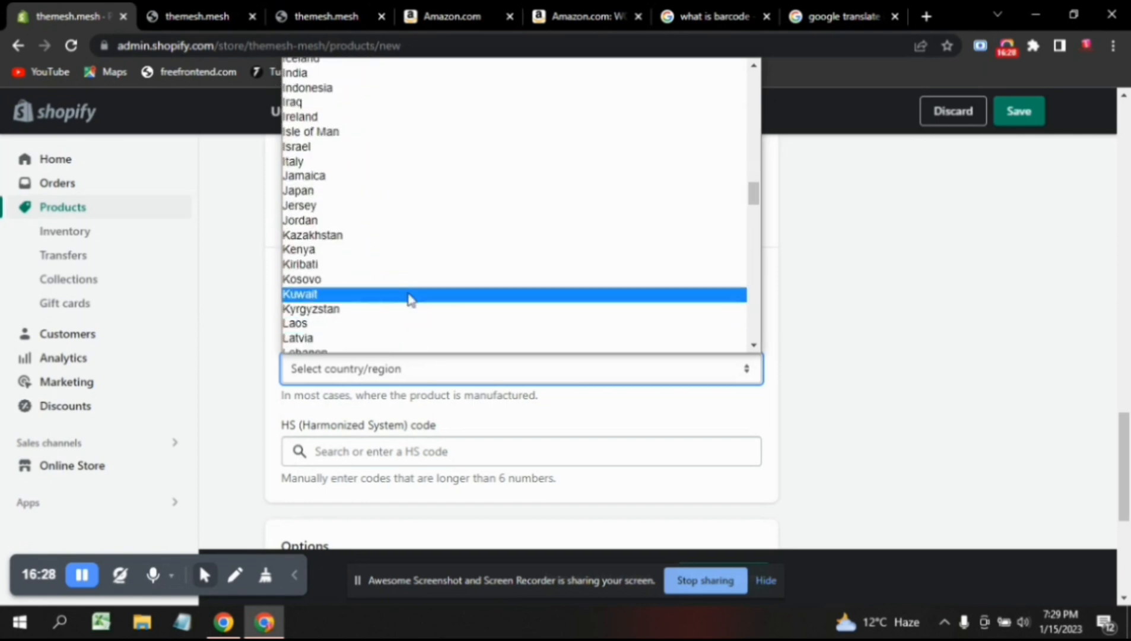
click(404, 80)
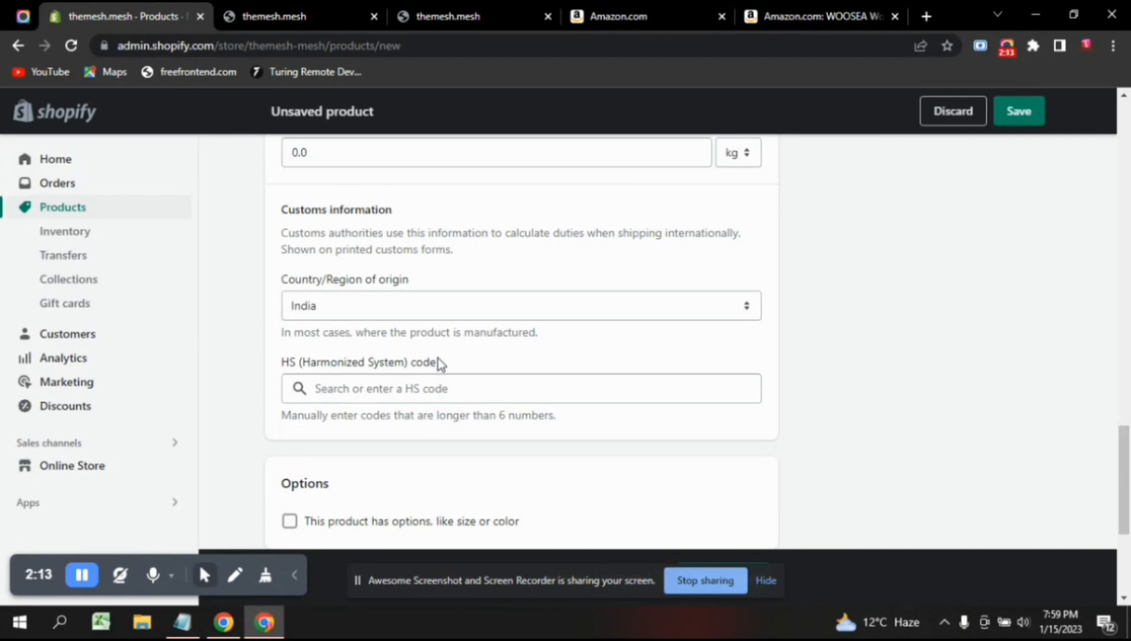
scroll(439, 358, down, 1)
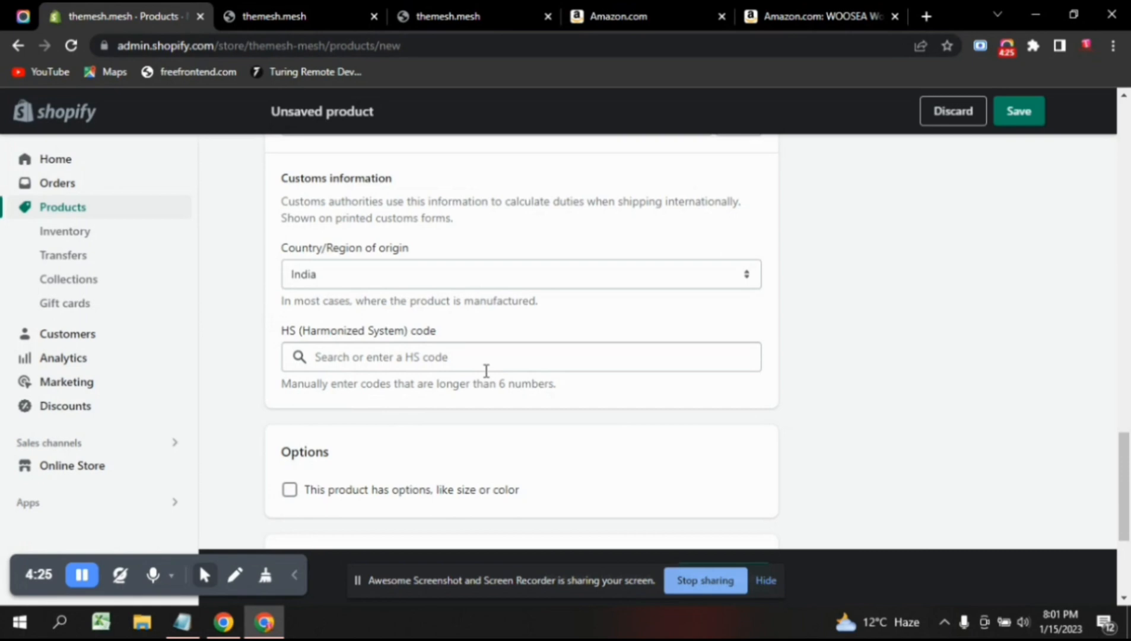
Search 'Fabric is Elasticity hs code' in a new tab using the description phrase.
scroll(486, 371, up, 20)
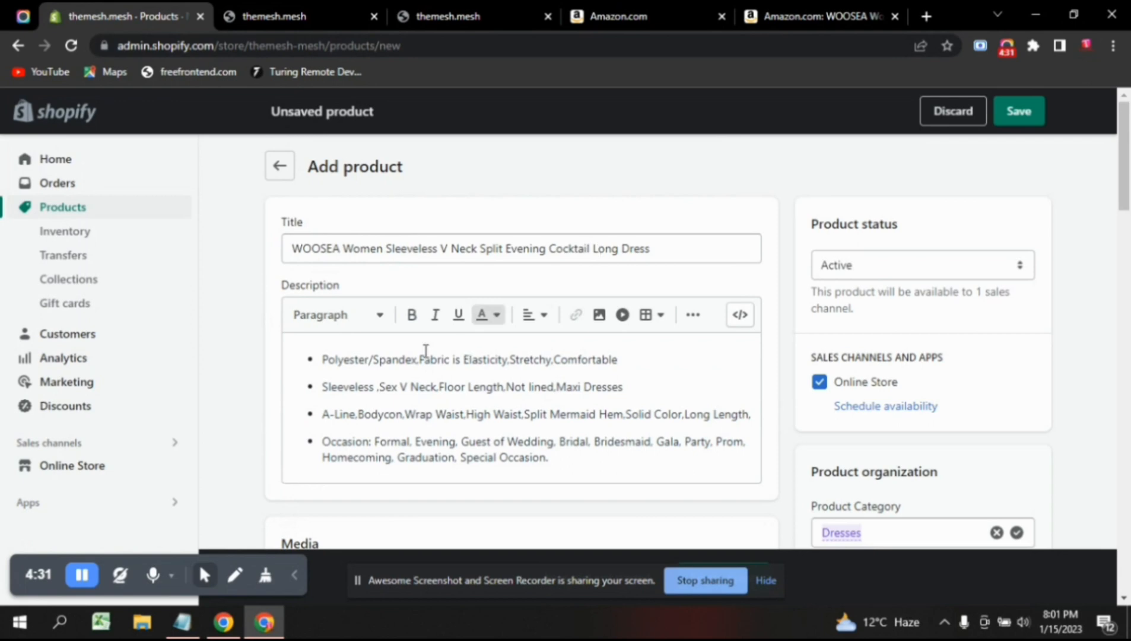
click(519, 360)
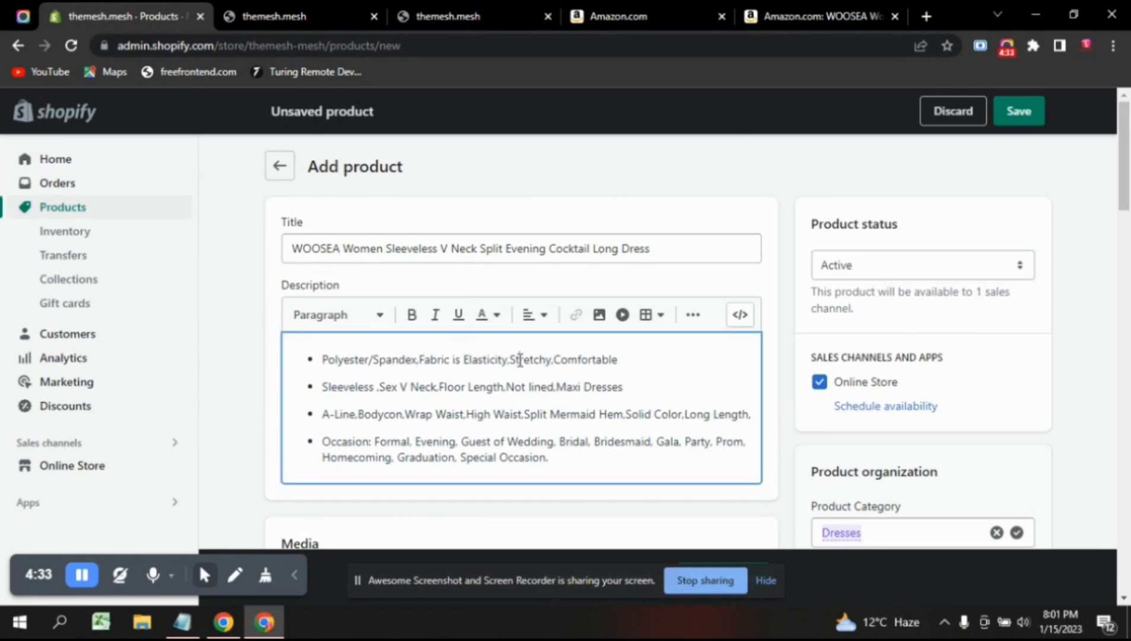
drag(419, 358, 508, 360)
key(ctrl+c)
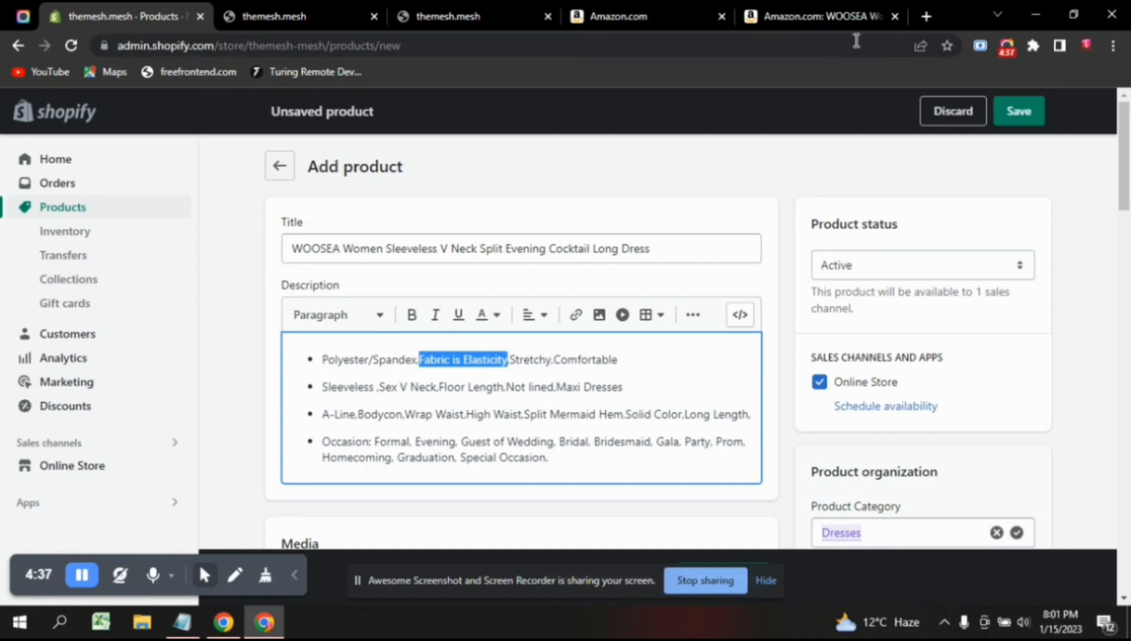
click(925, 18)
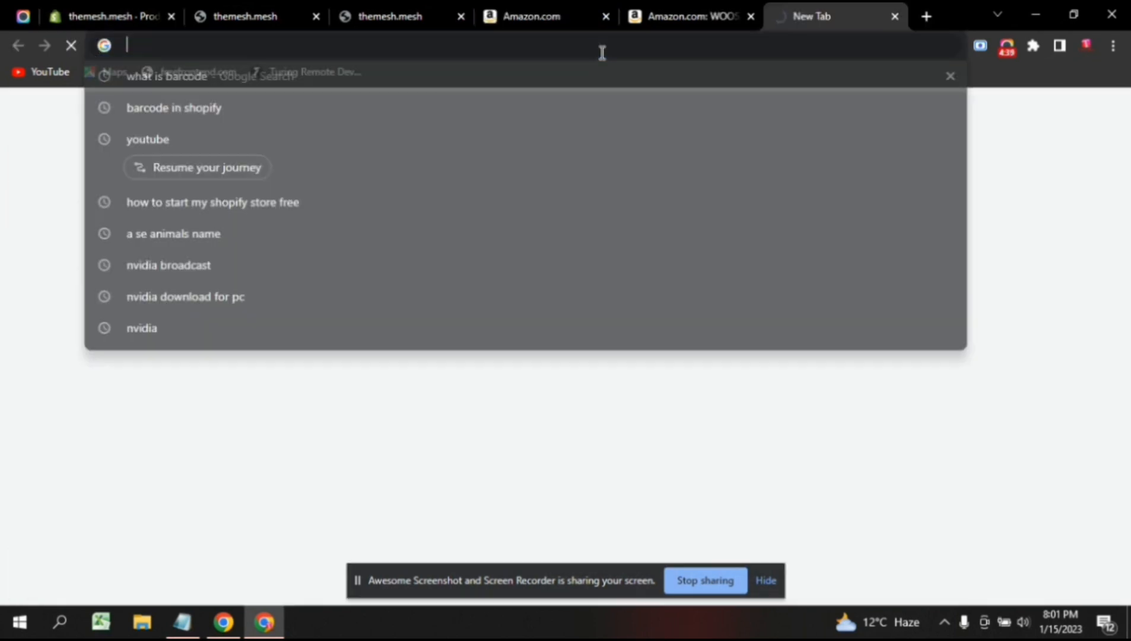
key(ctrl+v)
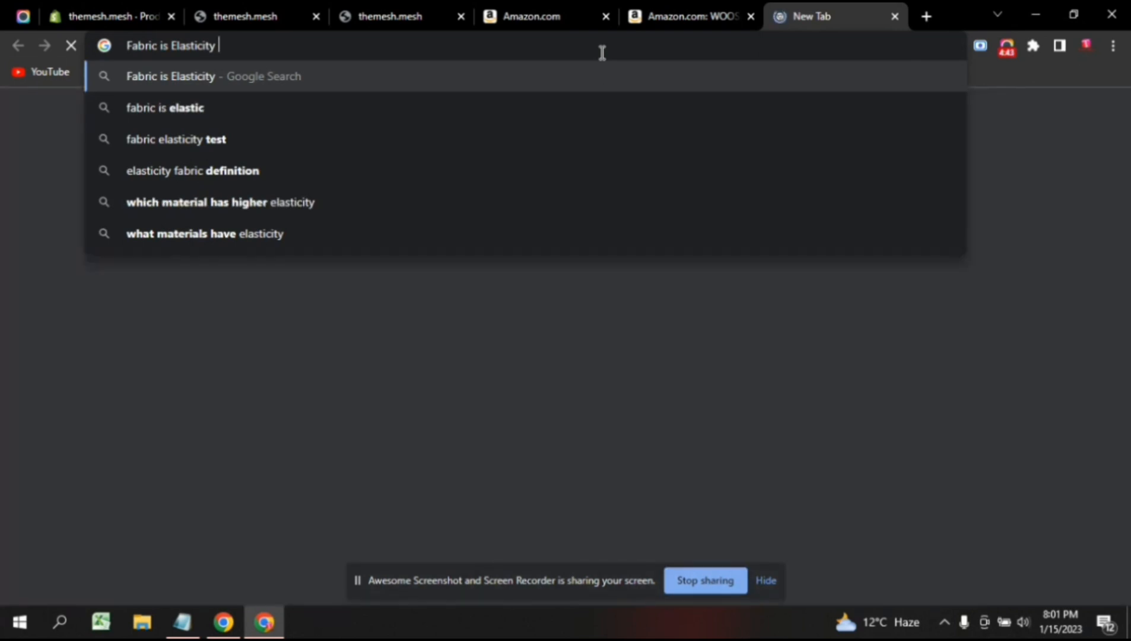
text(hs c)
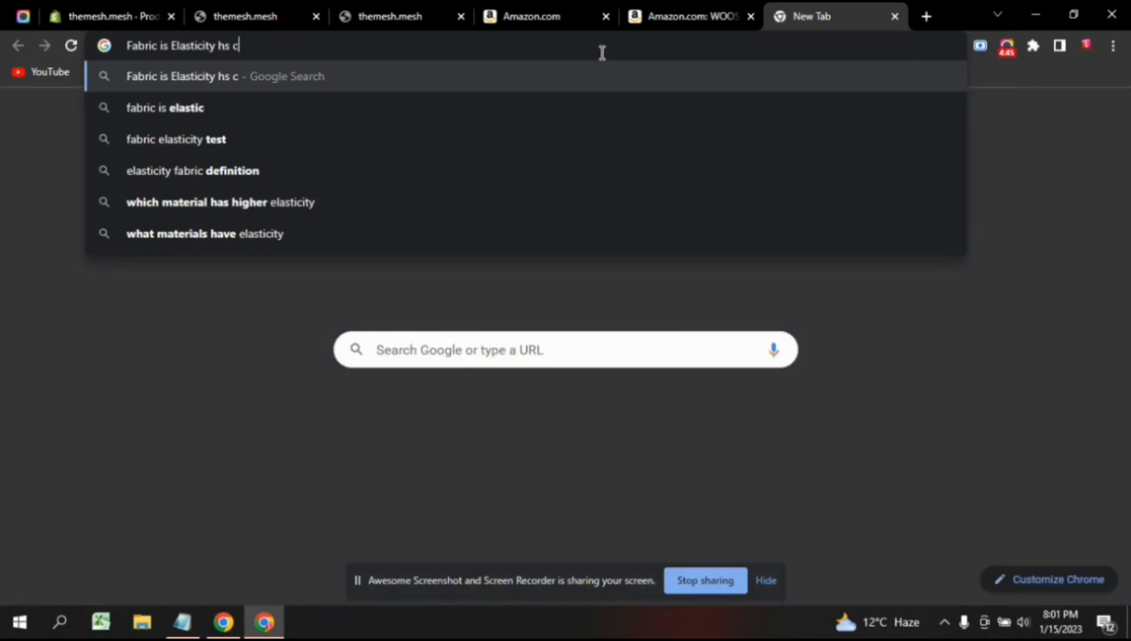
text(ode)
key(Return)
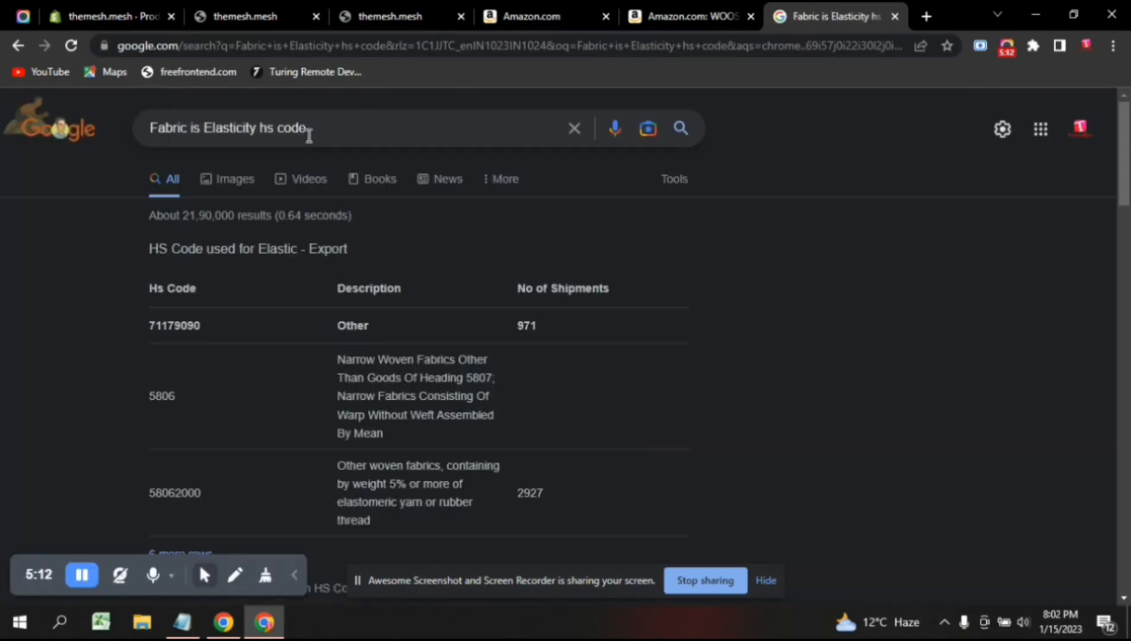
Review the HS code results table listing 71179090, 5806 and 58062000.
click(308, 135)
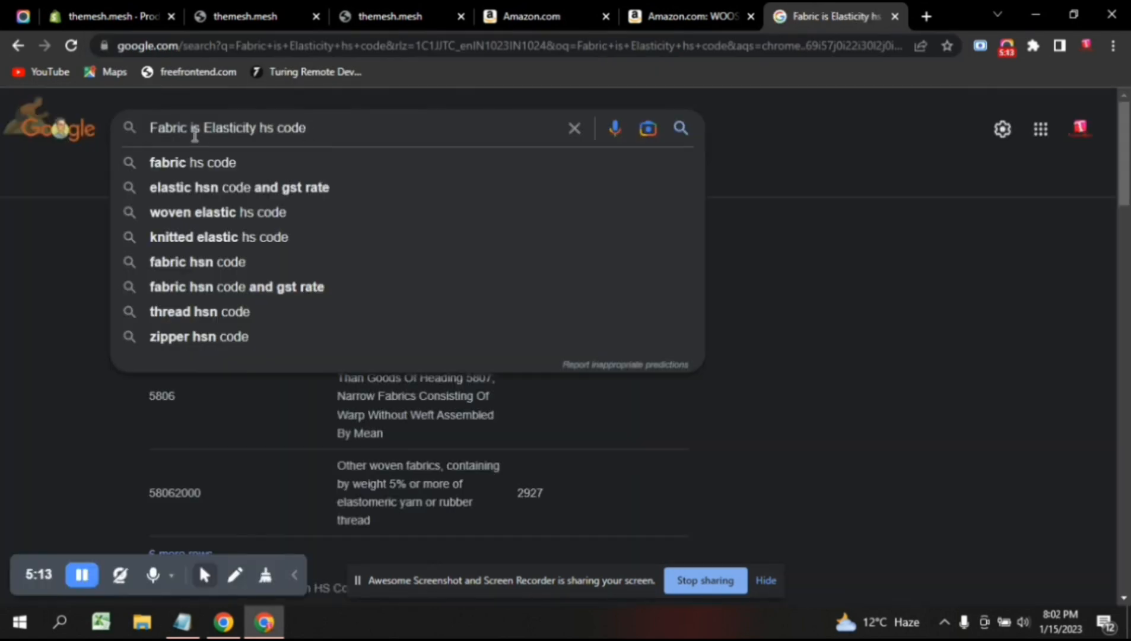
click(16, 341)
scroll(321, 423, down, 1)
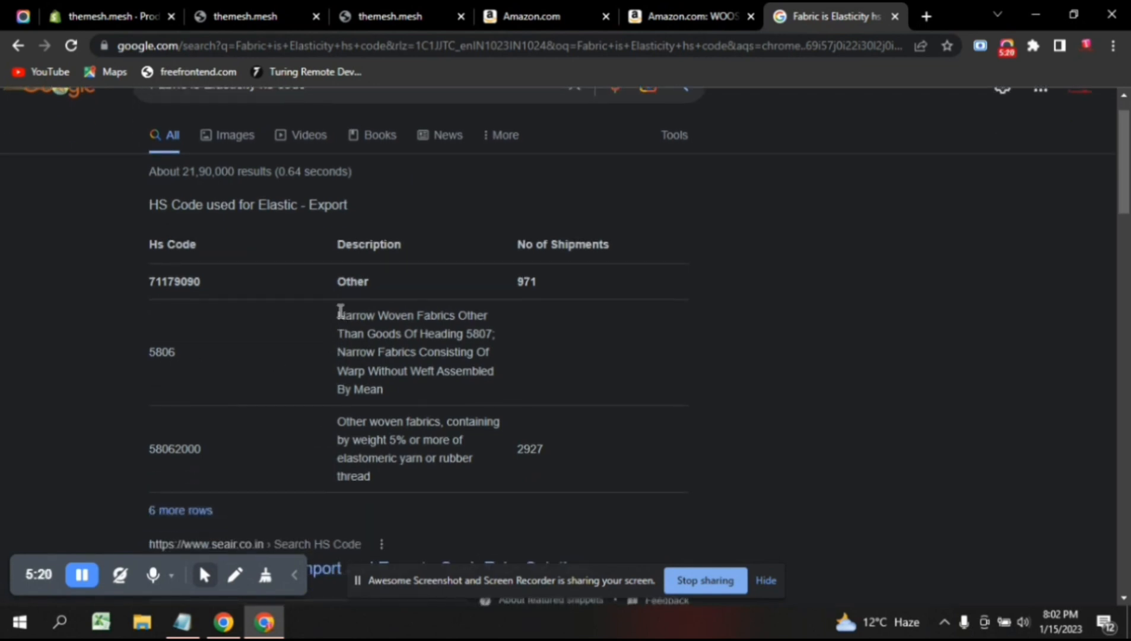
drag(340, 312, 392, 391)
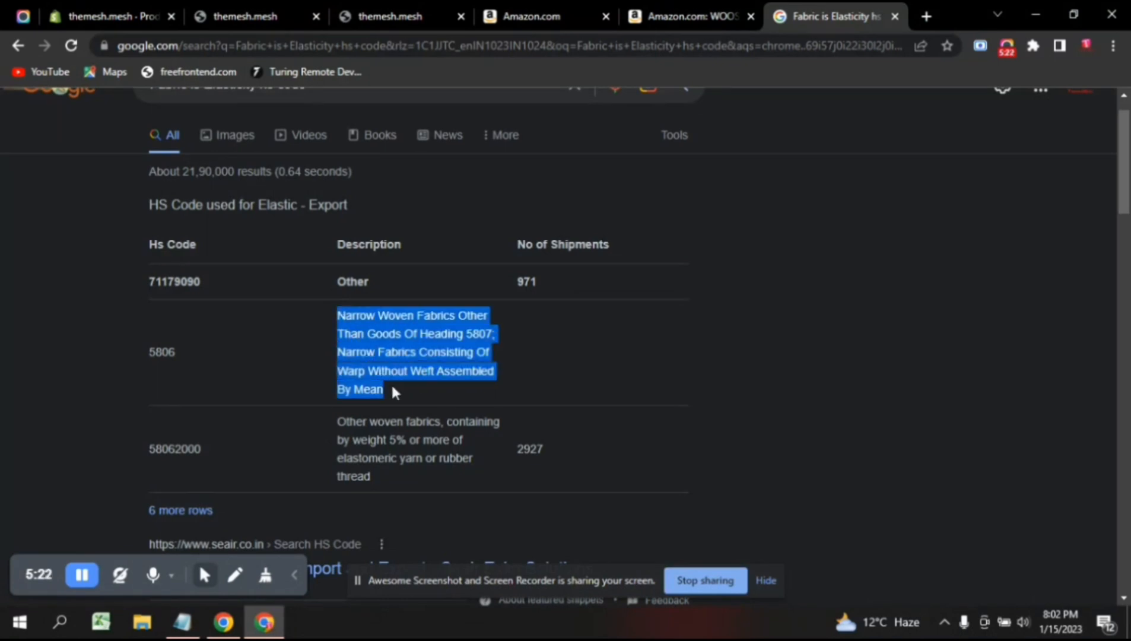
click(425, 370)
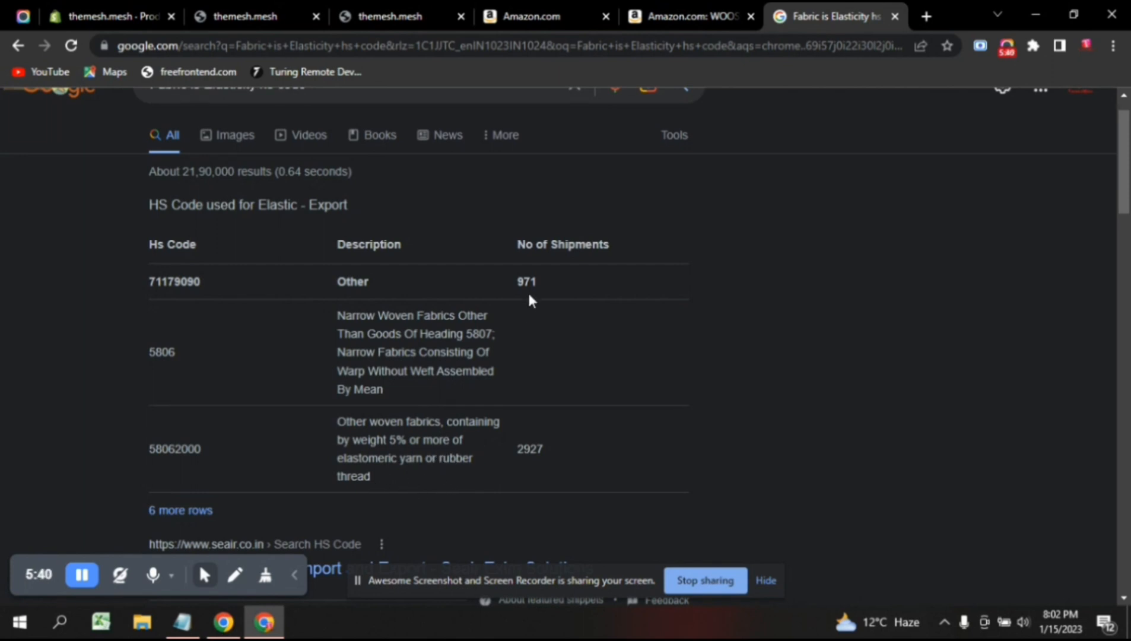
scroll(527, 290, up, 1)
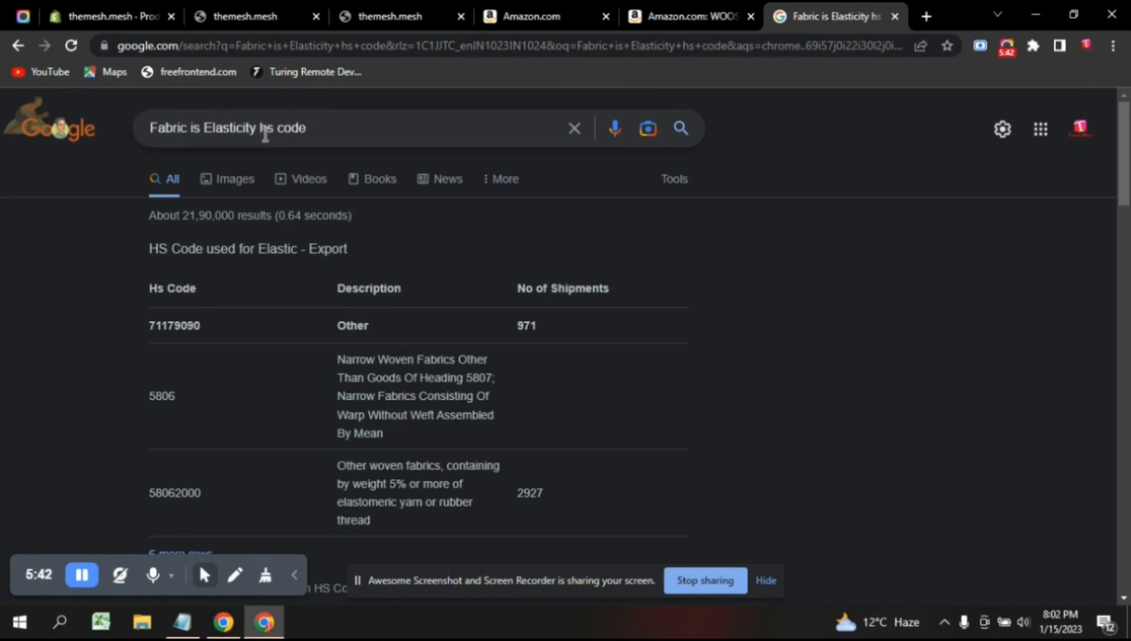
Search 'long dress women hs code' and inspect HS code 6204 and its description.
drag(256, 127, 2, 147)
text(long)
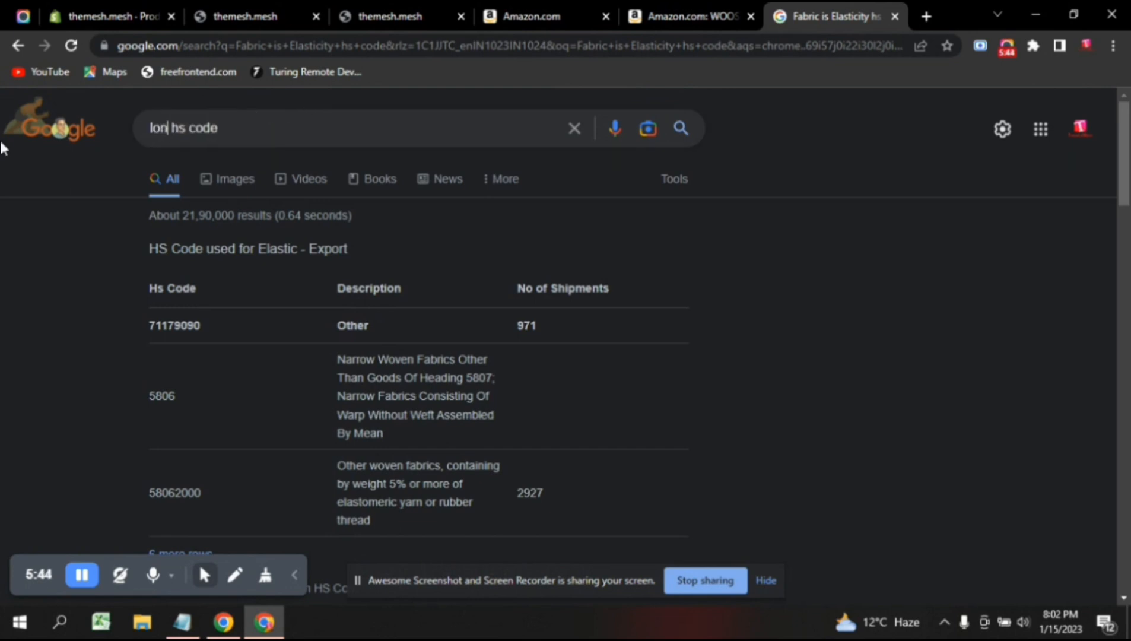
text( dress)
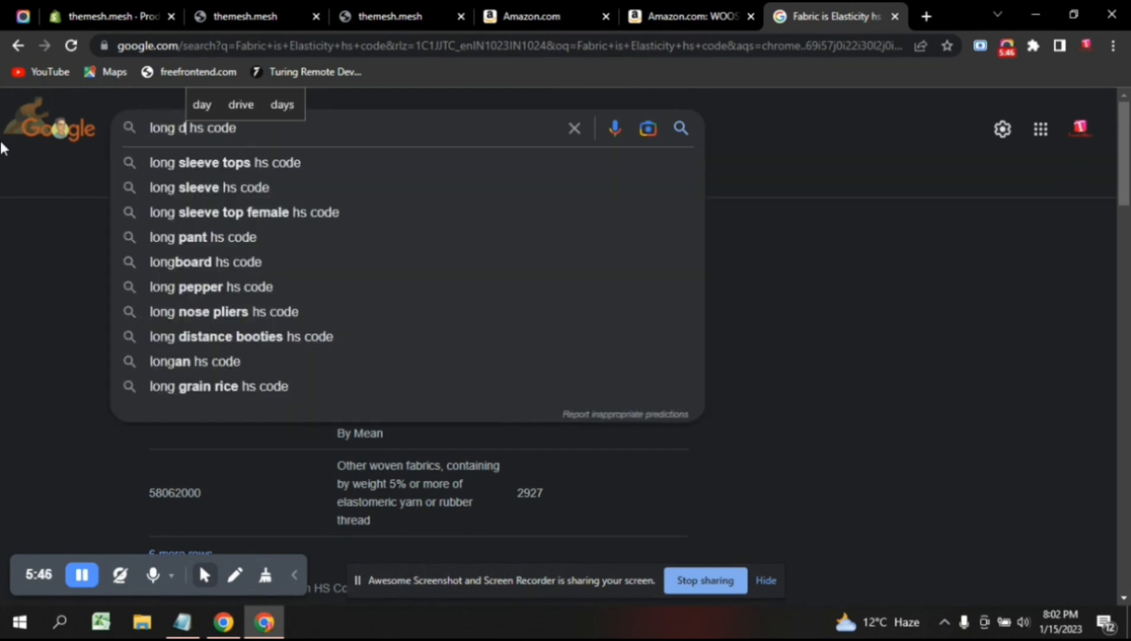
text( women)
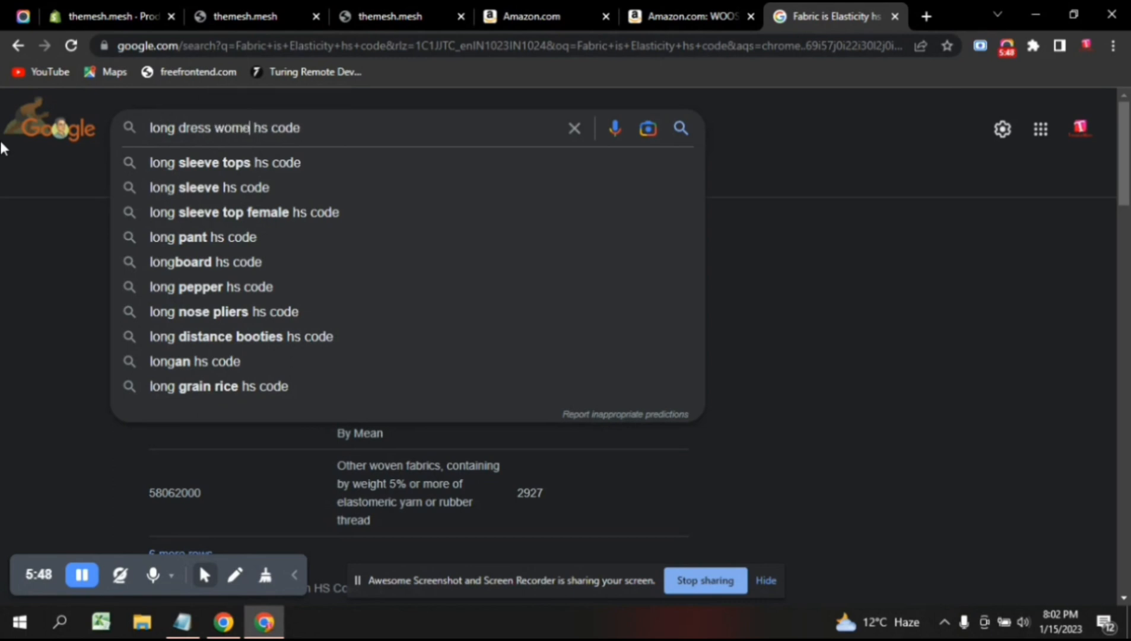
key(Return)
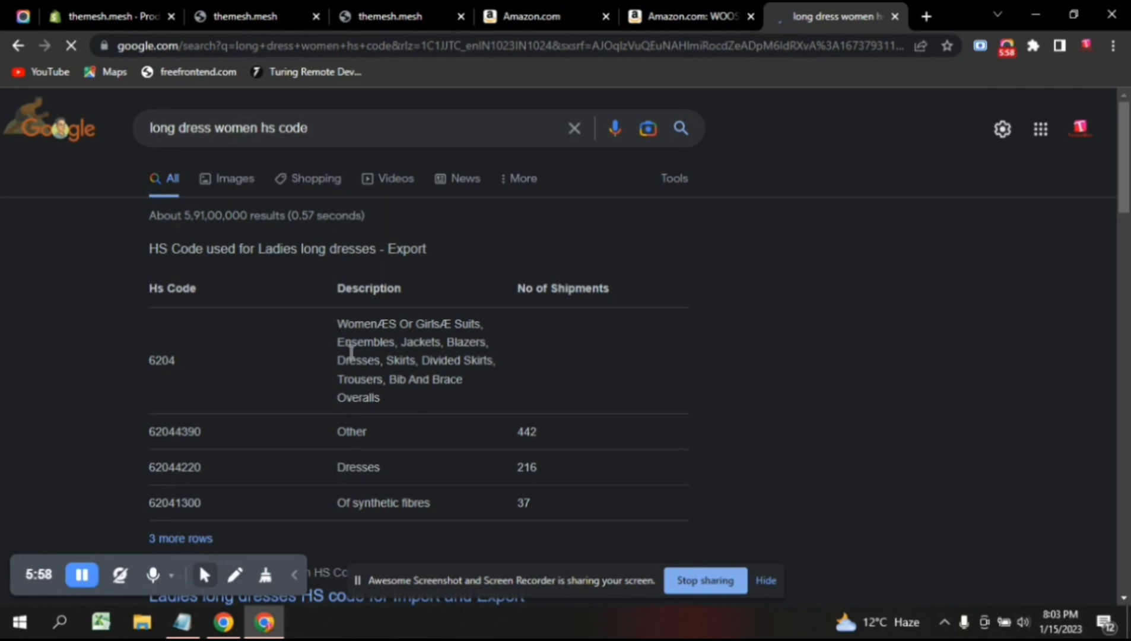
triple_click(381, 403)
click(385, 405)
drag(171, 361, 149, 361)
click(162, 360)
Open the Indian Trade Portal via 'indi' autocomplete and dismiss the India–Australia popup.
click(926, 18)
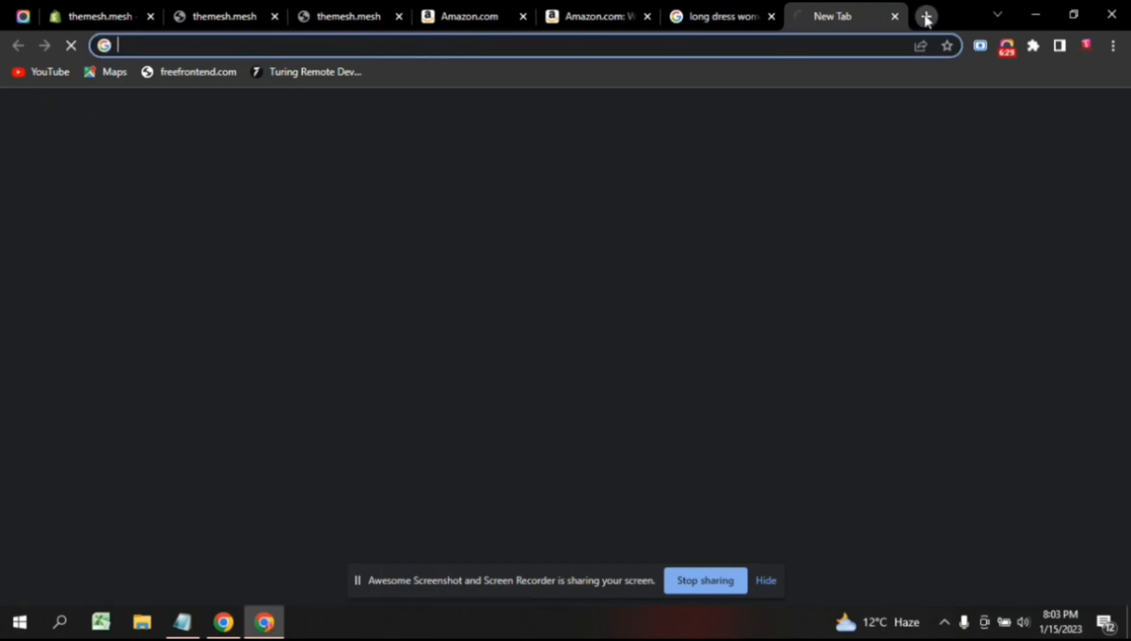
click(561, 48)
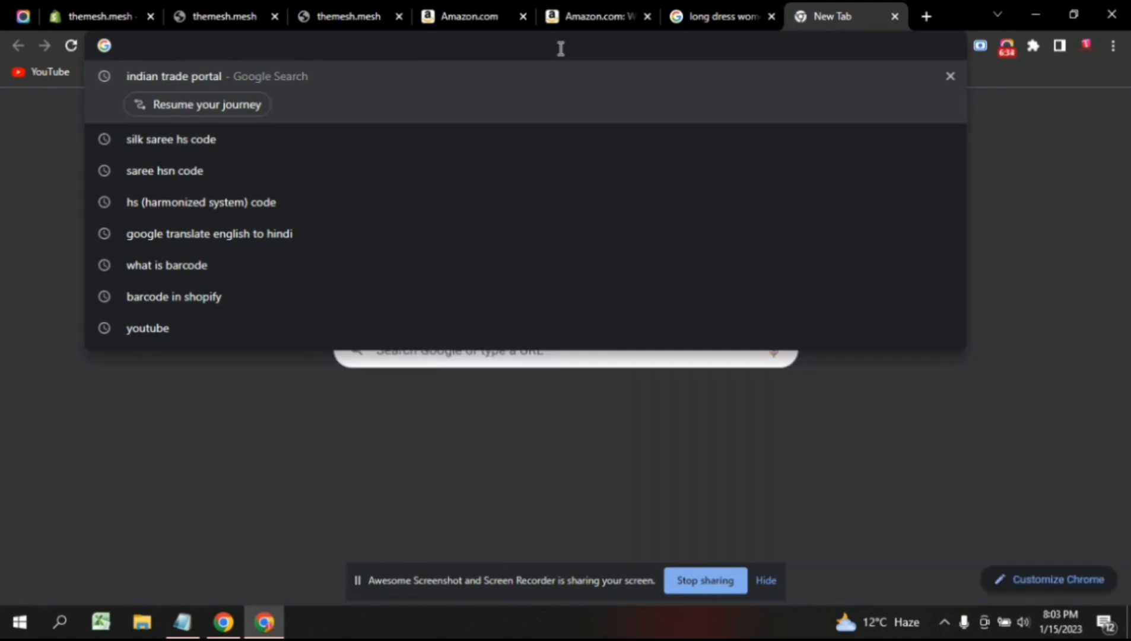
text(indian trade portal)
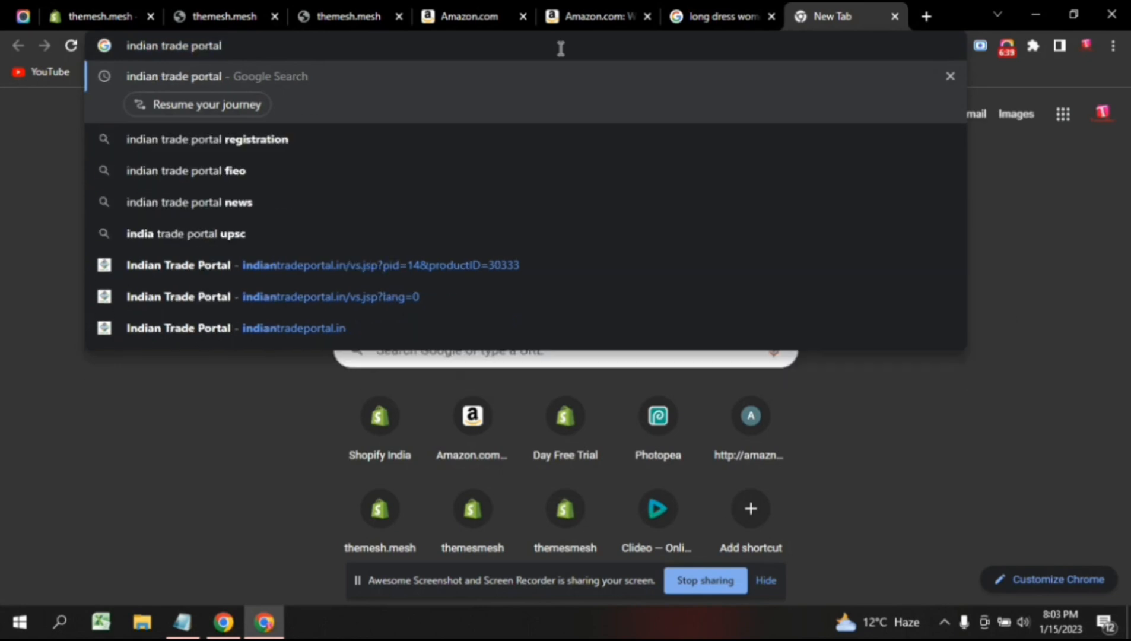
key(Return)
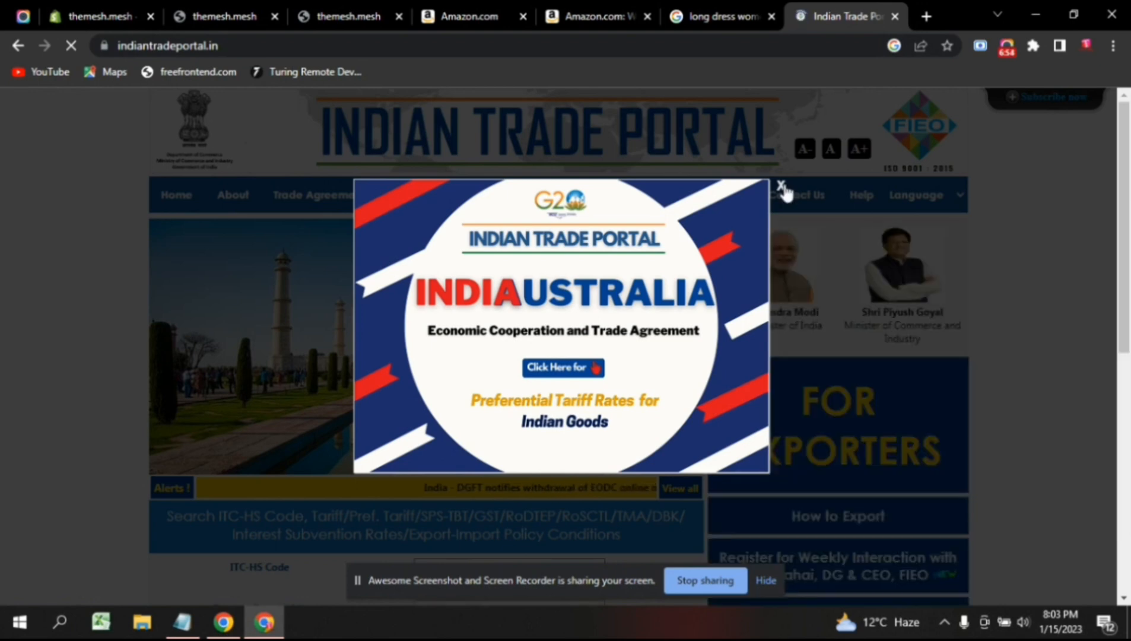
click(781, 186)
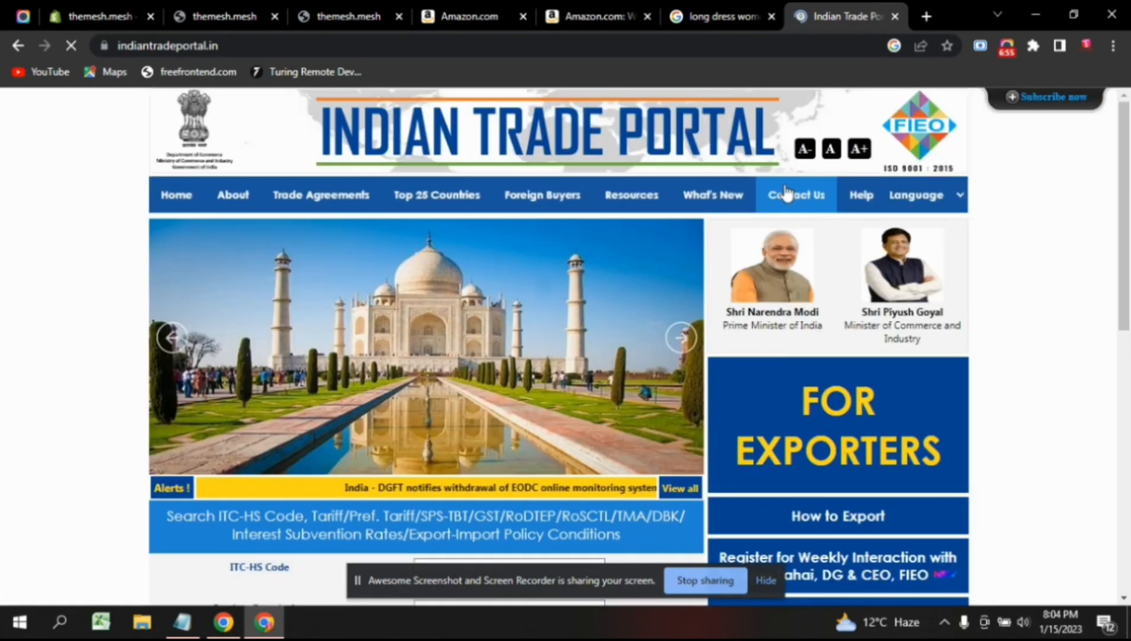
scroll(649, 287, down, 3)
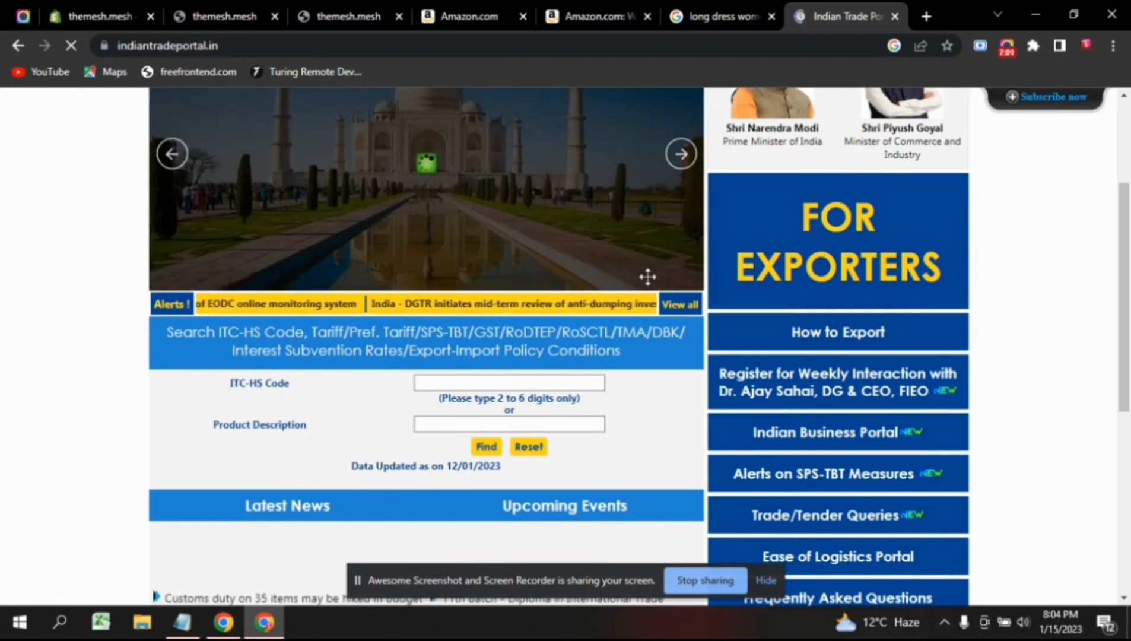
scroll(581, 305, up, 3)
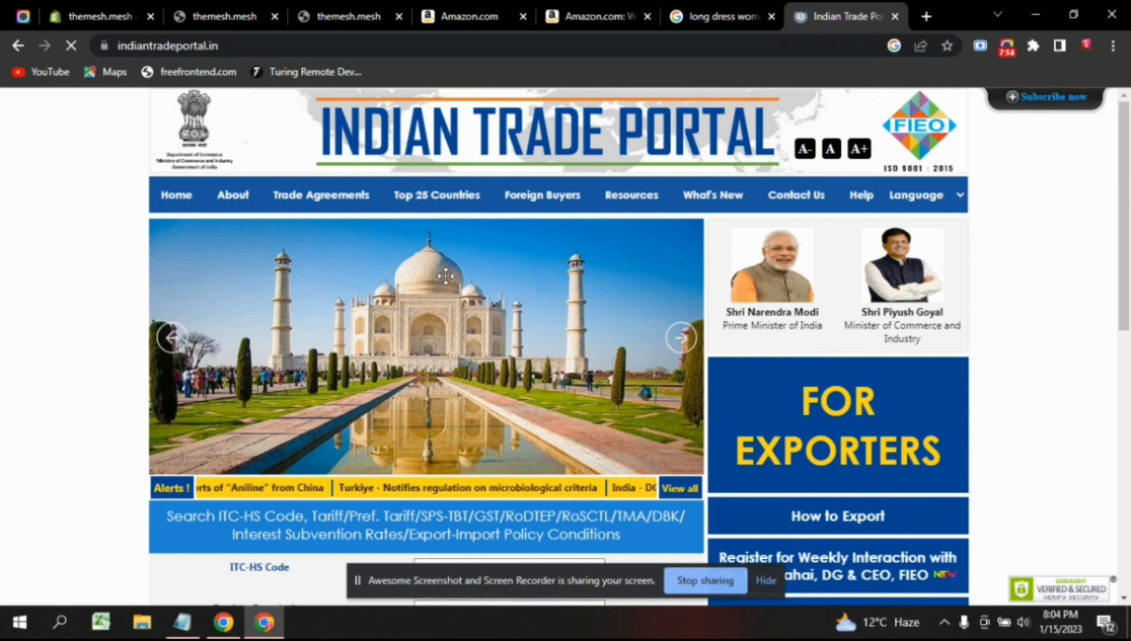
Highlight the Dresses HS code 62044220 in the Google results table.
mouse_move(594, 213)
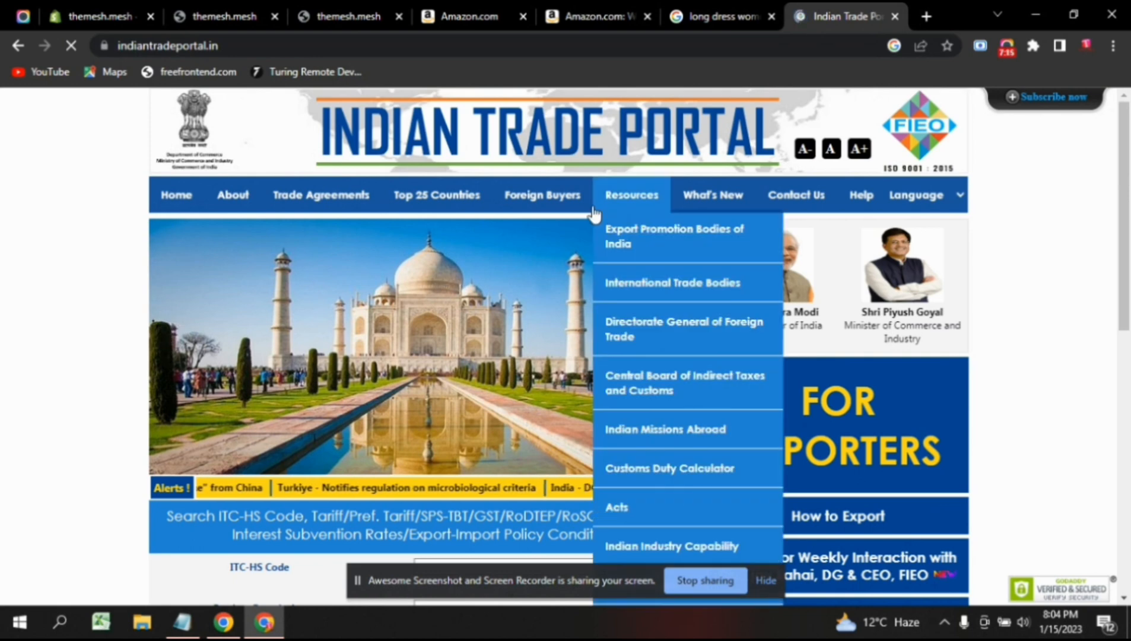
click(706, 16)
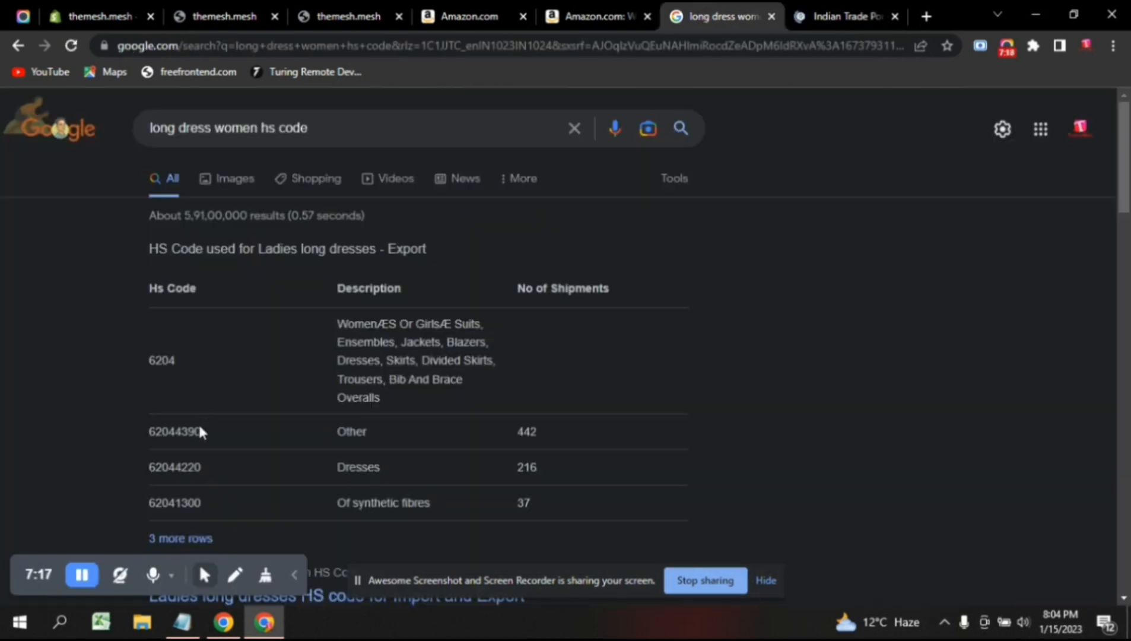
drag(175, 360, 150, 360)
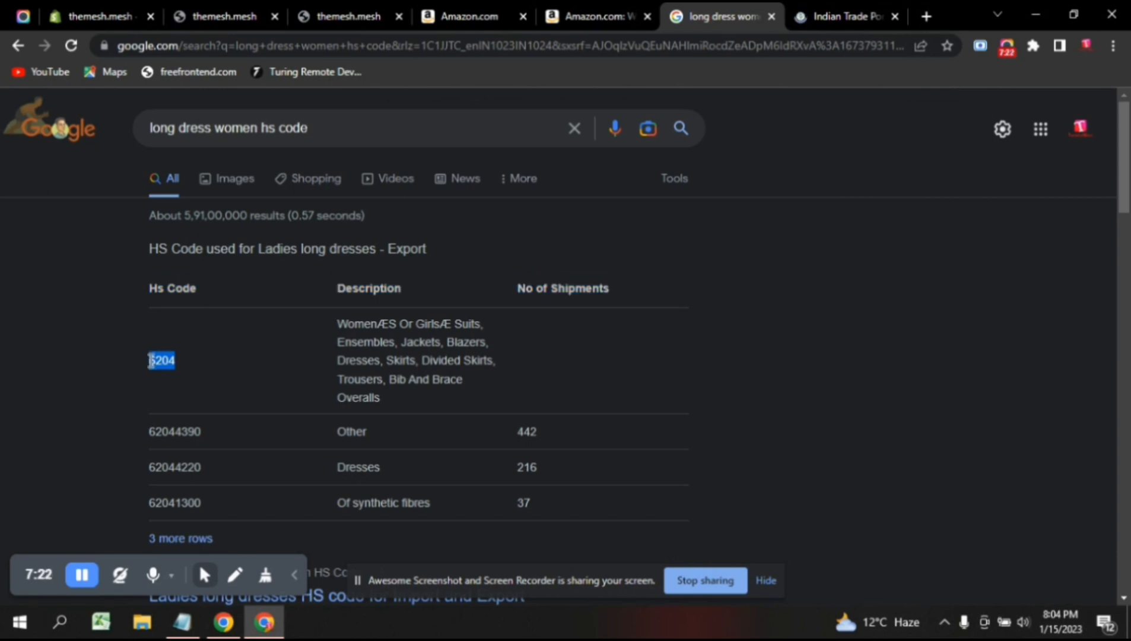
click(205, 472)
drag(203, 469, 152, 465)
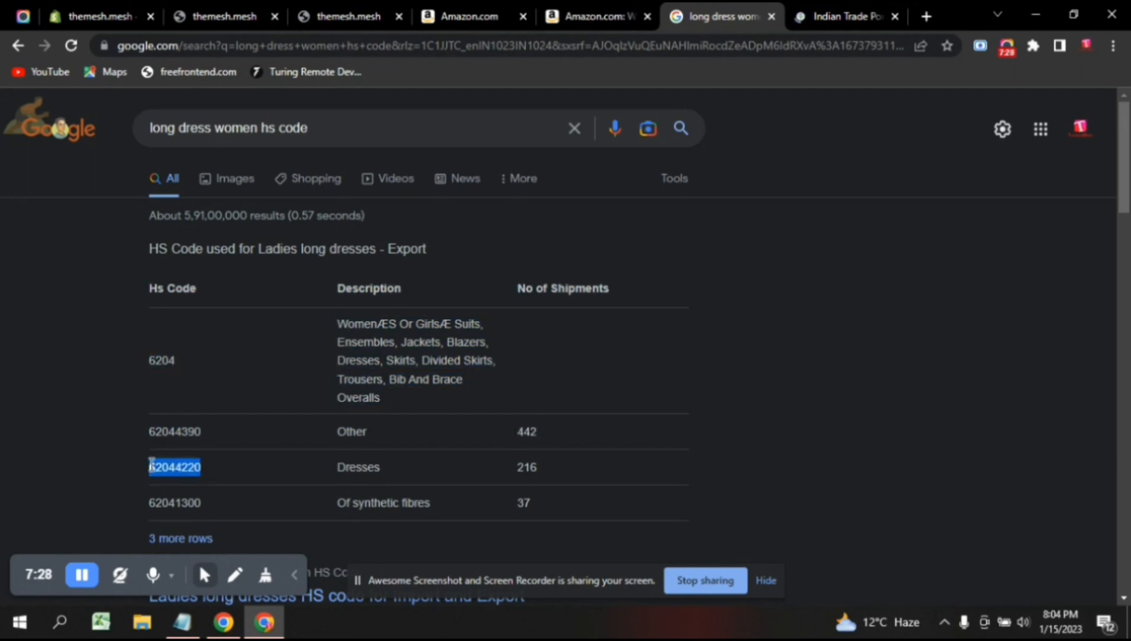
Return to the Indian Trade Portal and bring up its ITC-HS code search form.
click(851, 9)
scroll(510, 377, down, 4)
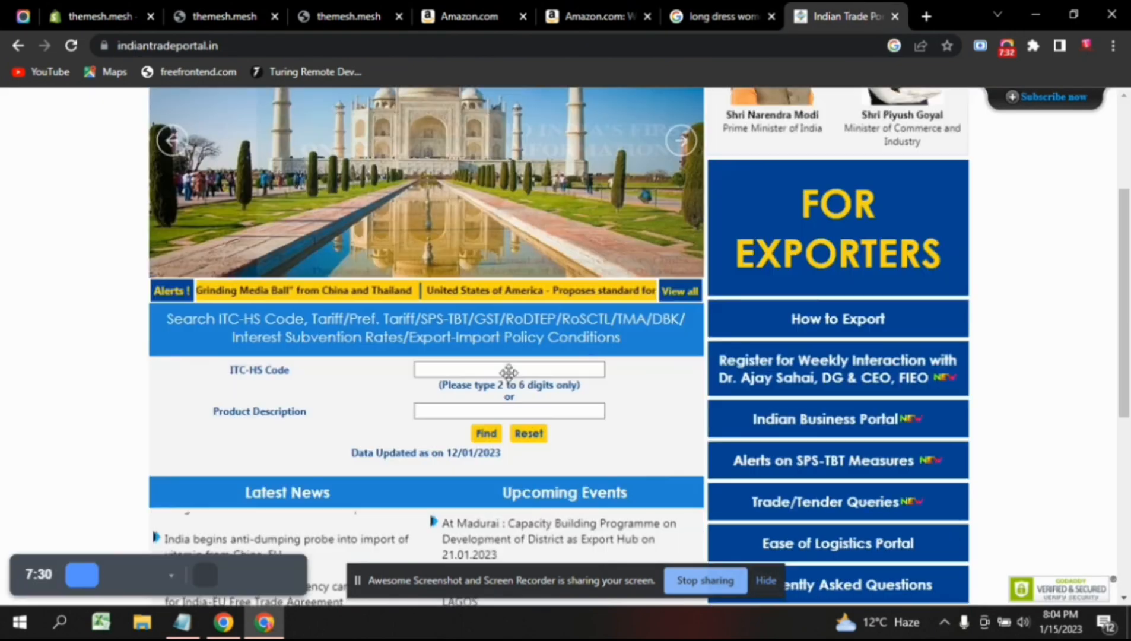
scroll(505, 369, down, 1)
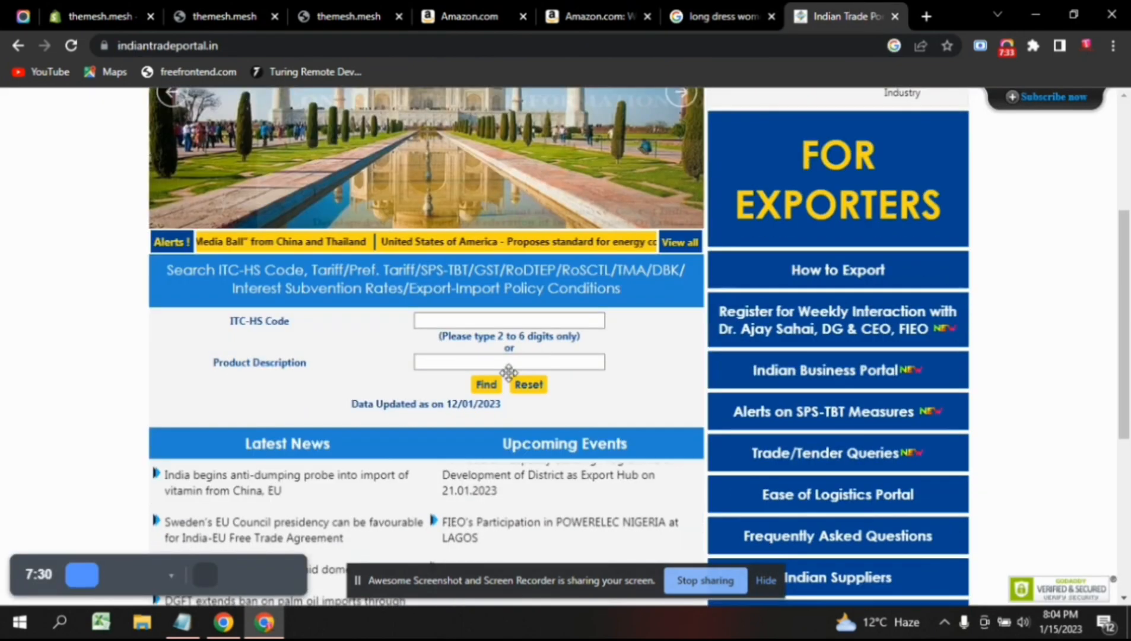
click(454, 321)
text(620442)
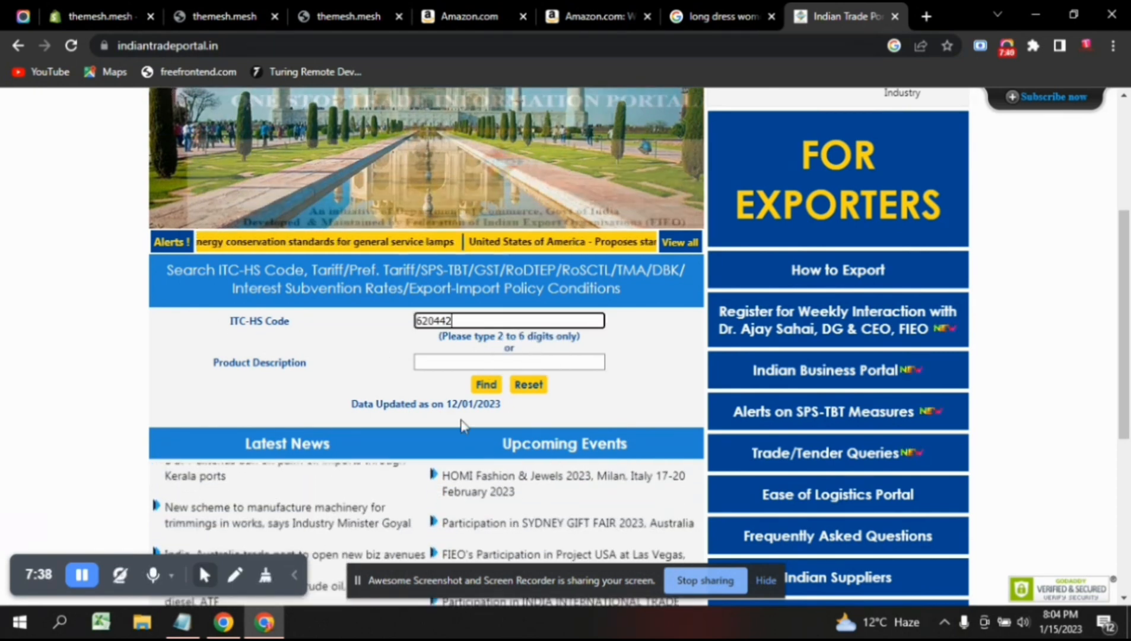
click(470, 363)
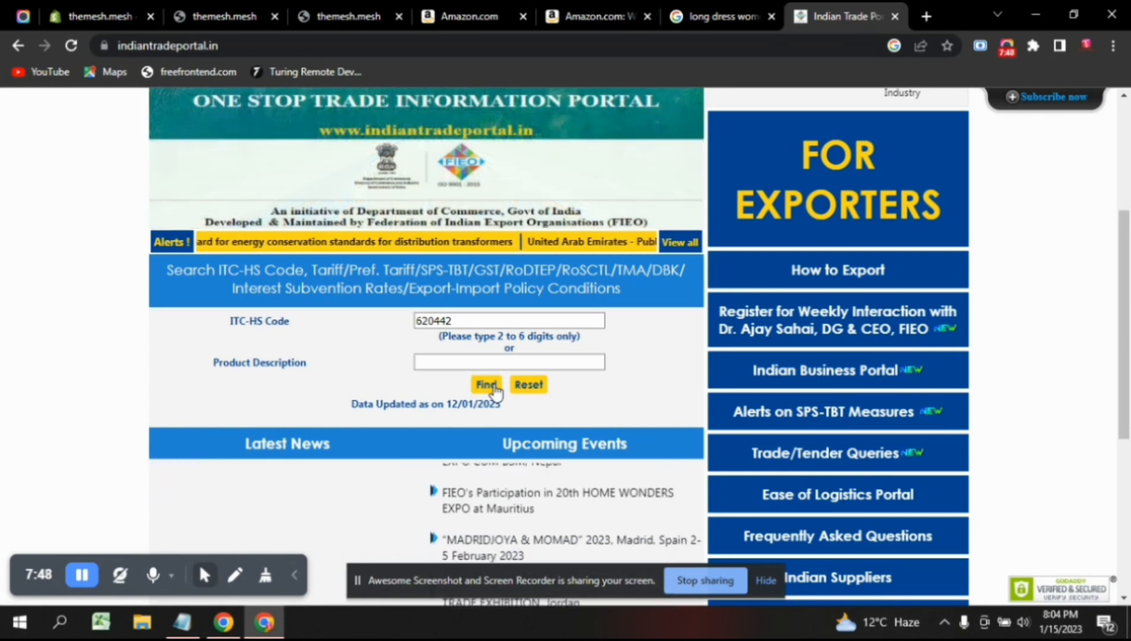
click(487, 385)
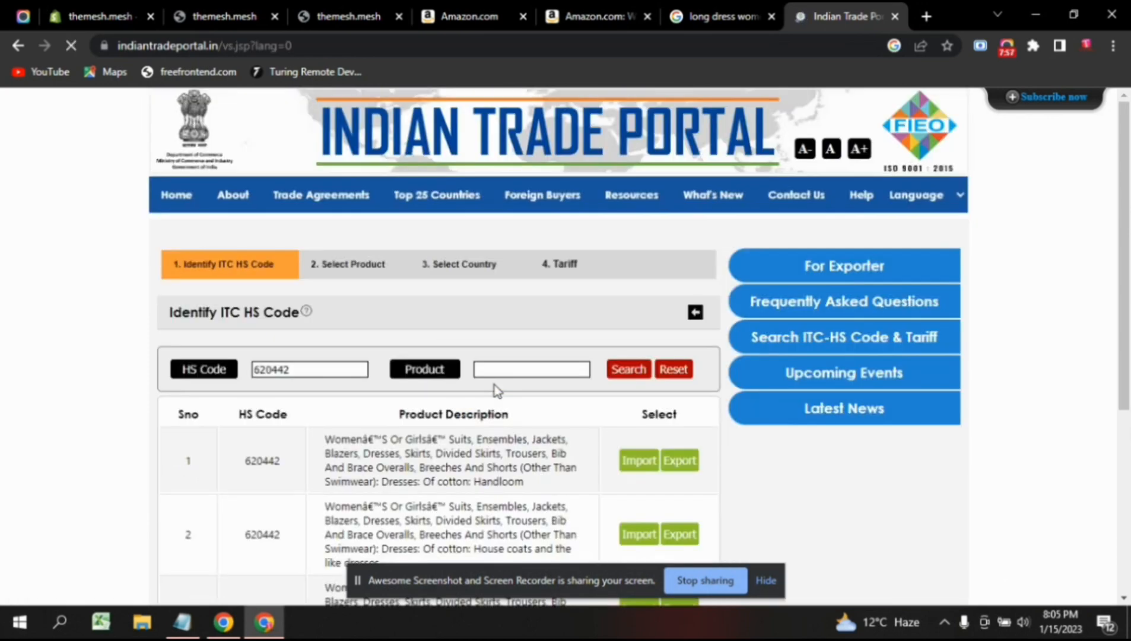
scroll(494, 390, down, 1)
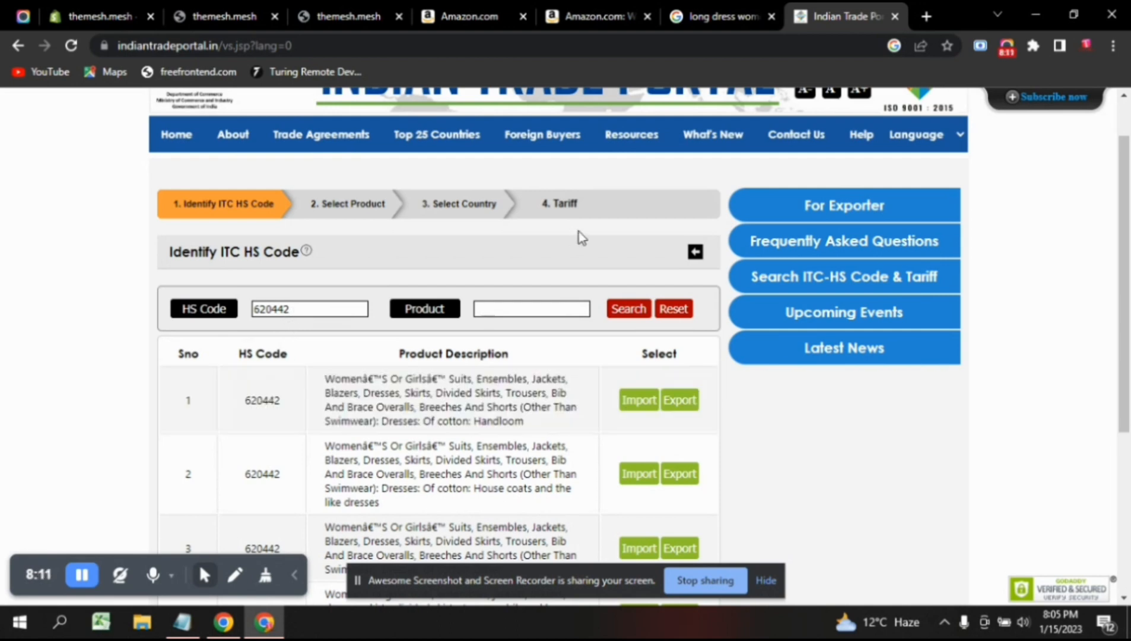
click(726, 16)
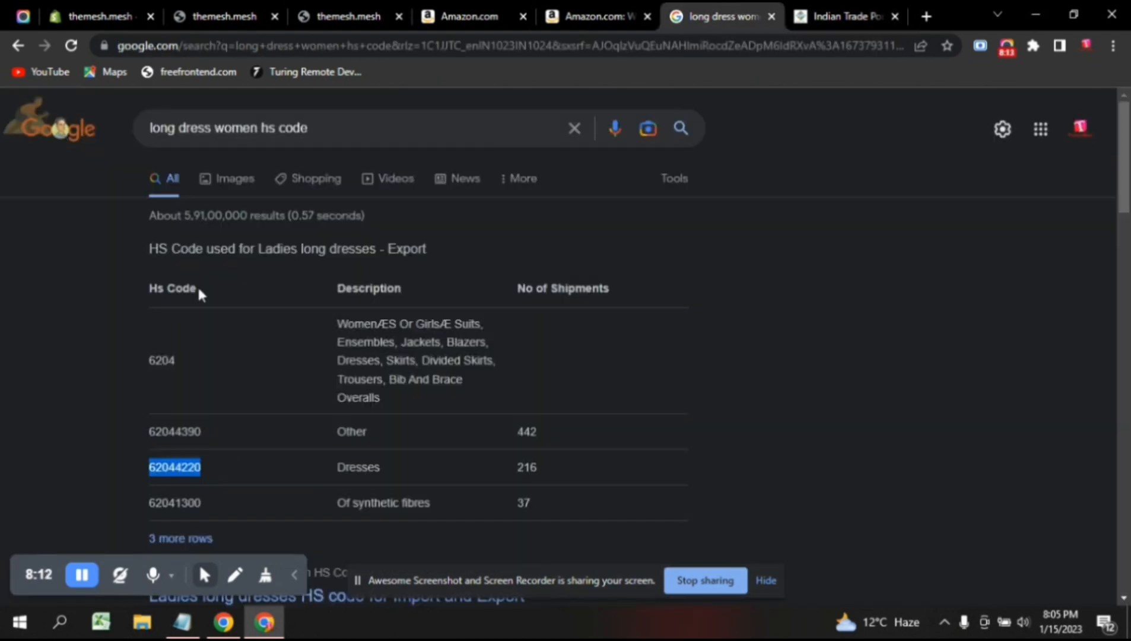
click(172, 467)
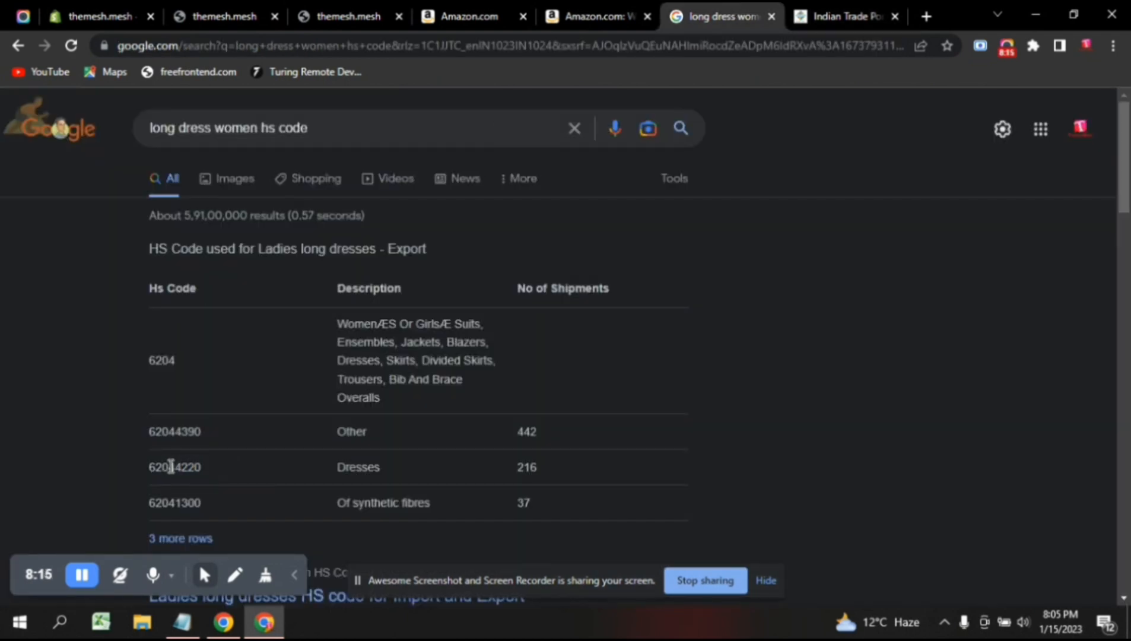
drag(174, 467, 132, 467)
click(199, 471)
click(863, 13)
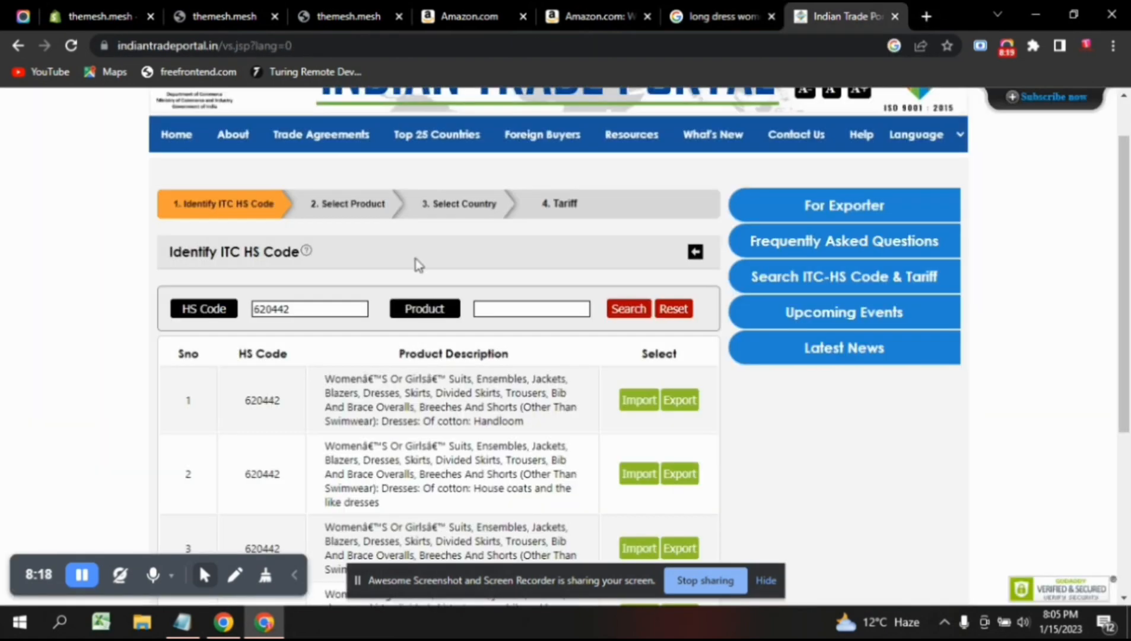
drag(293, 310, 224, 315)
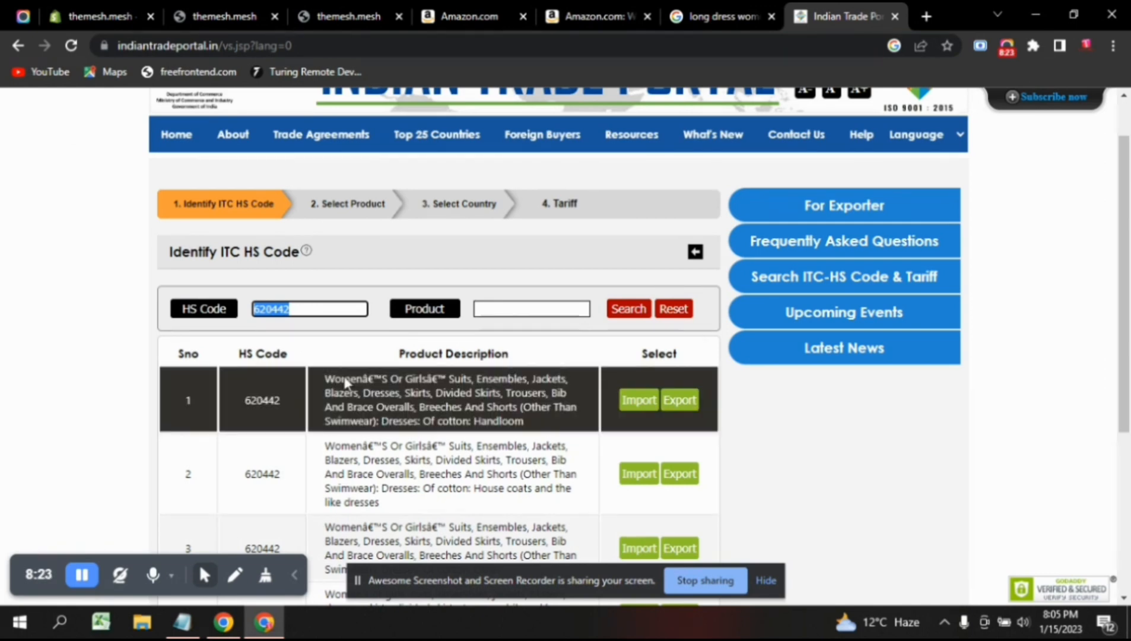
click(363, 418)
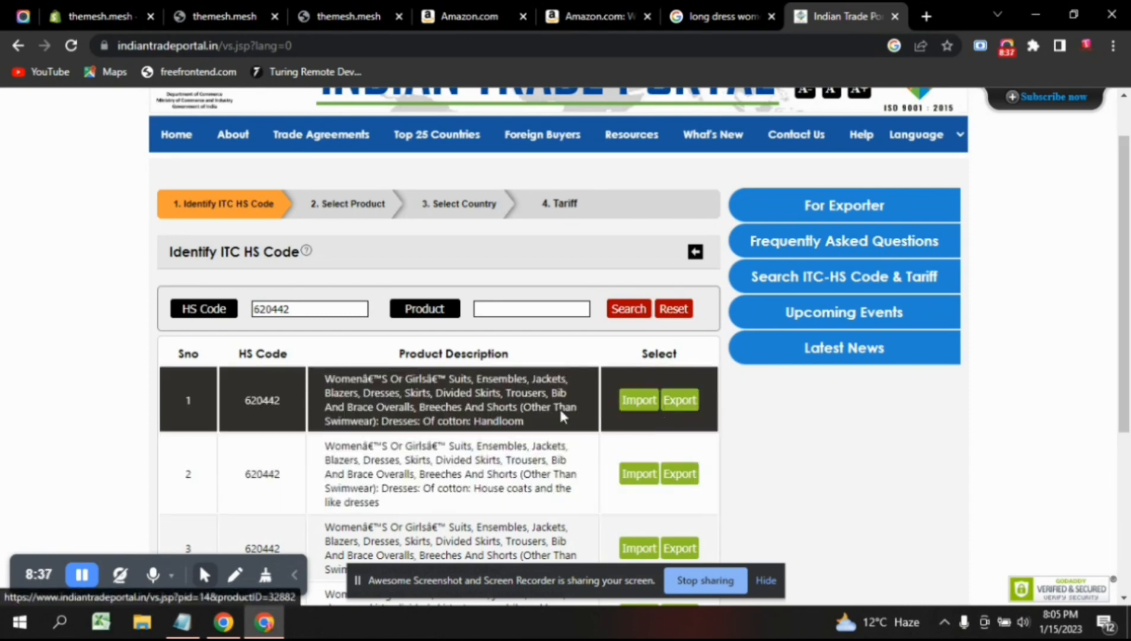
scroll(416, 487, down, 1)
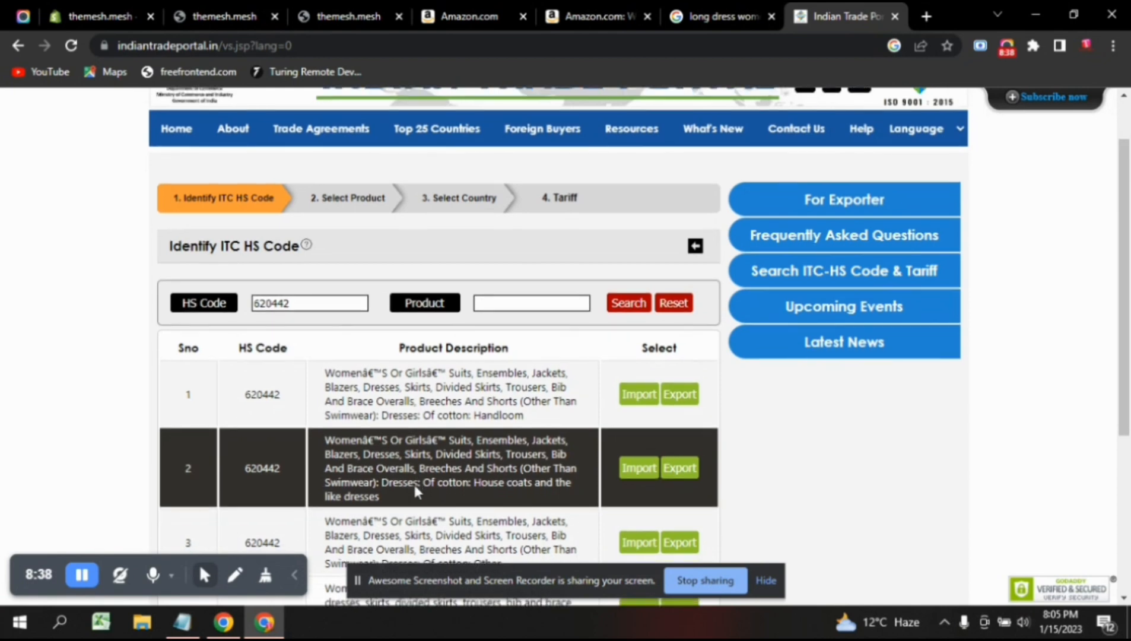
scroll(416, 486, down, 4)
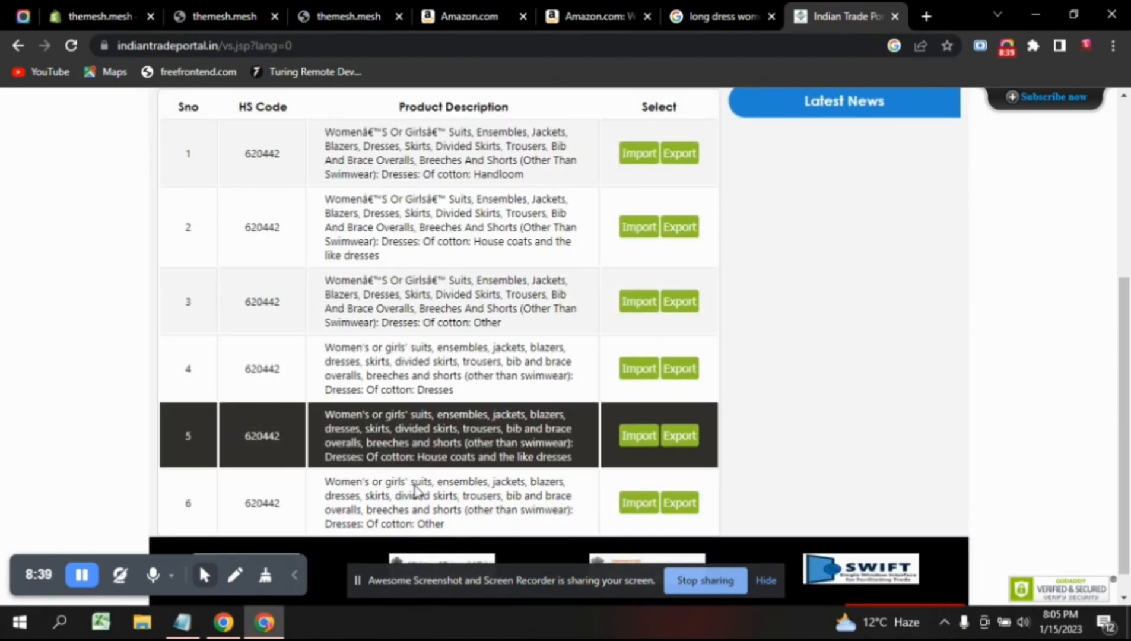
scroll(415, 488, up, 5)
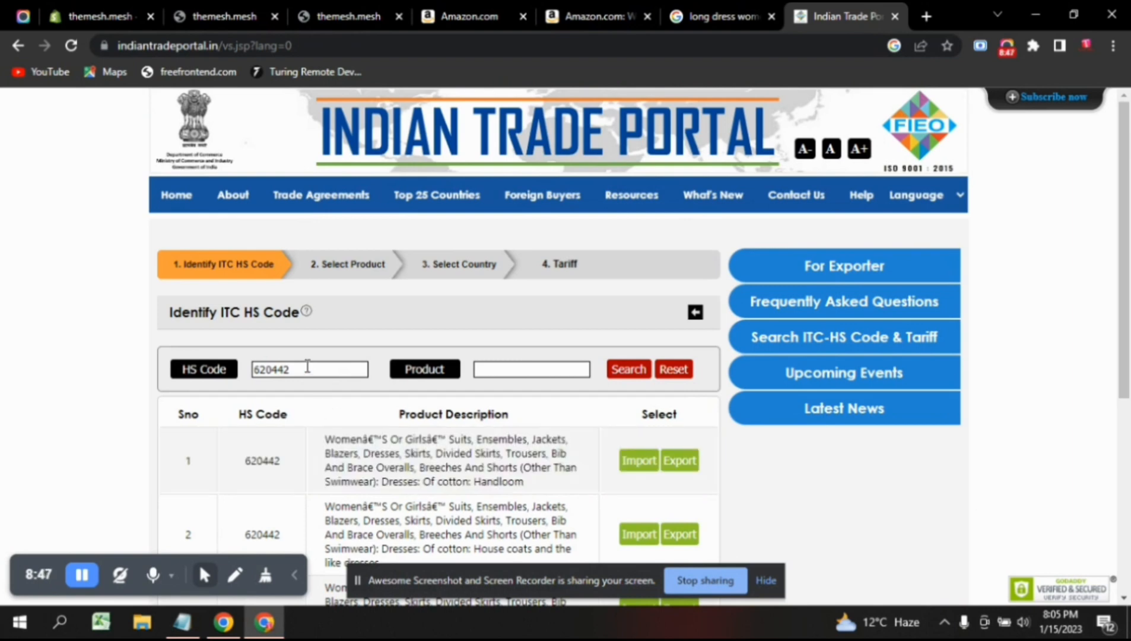
Open the export Select Product list for HS 620442, showing cotton dress codes 62044210 to 62044290.
click(682, 461)
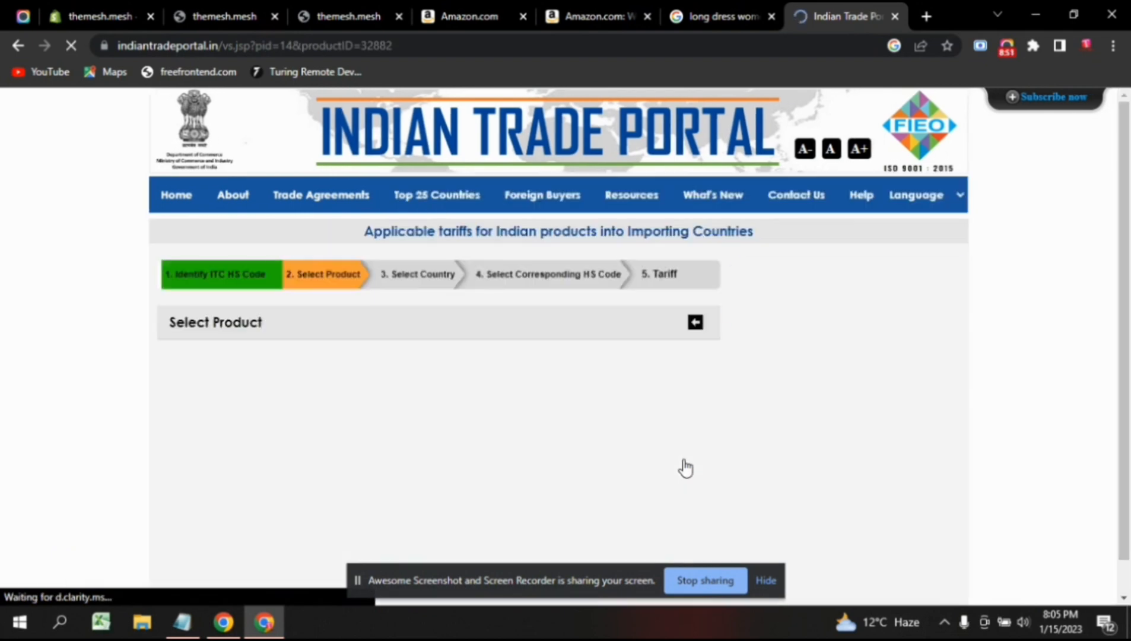
scroll(320, 323, down, 3)
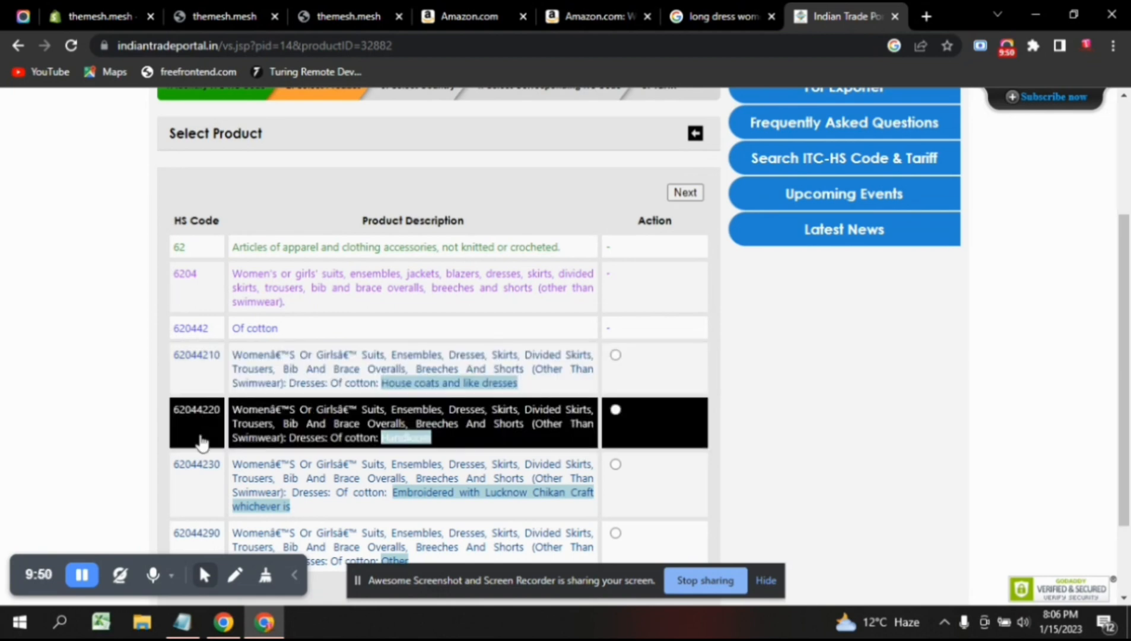
scroll(202, 442, down, 1)
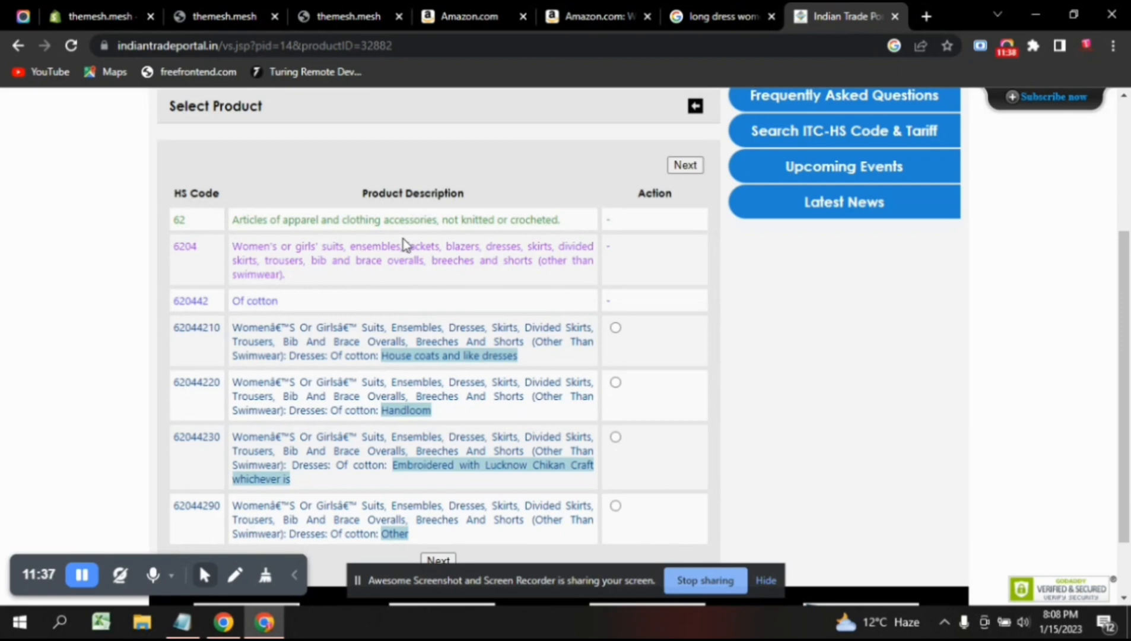
click(397, 383)
click(251, 321)
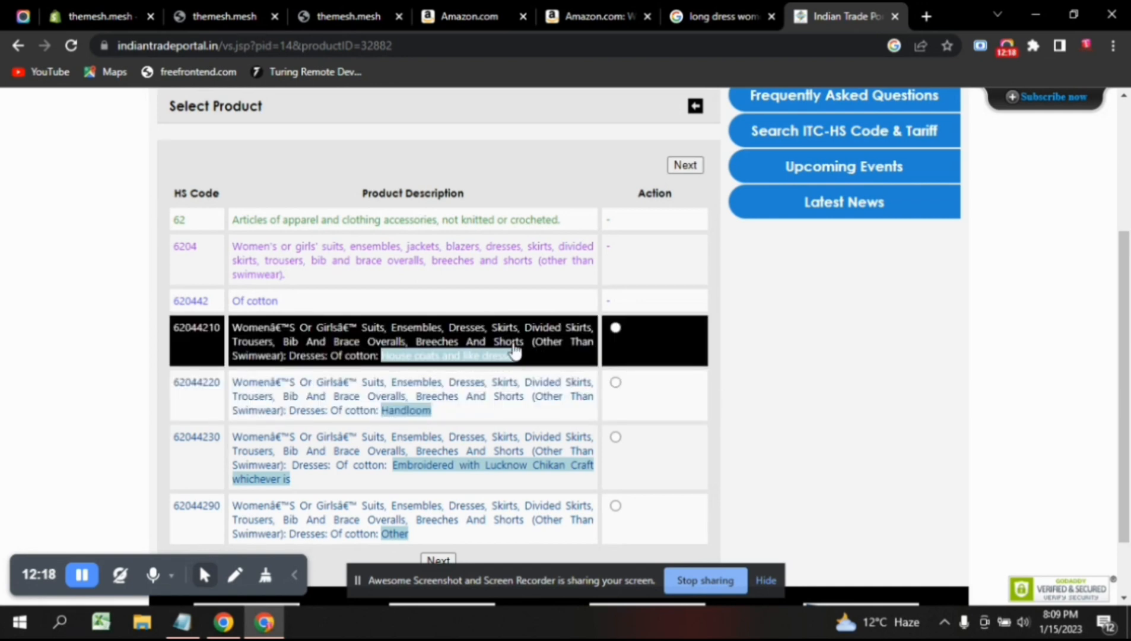
click(486, 8)
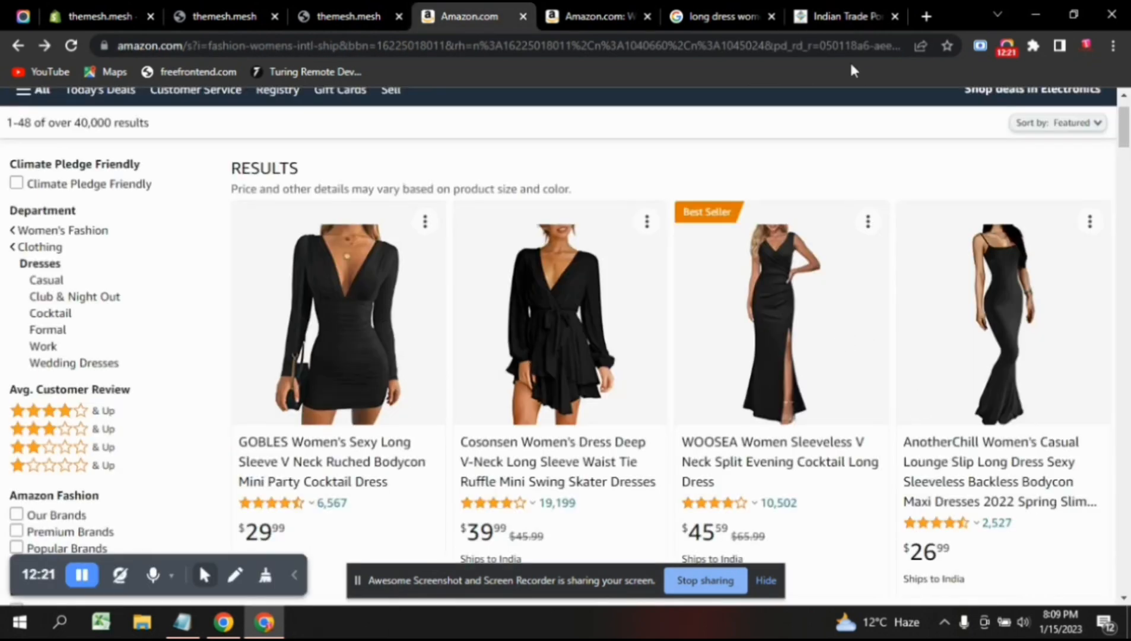
click(816, 9)
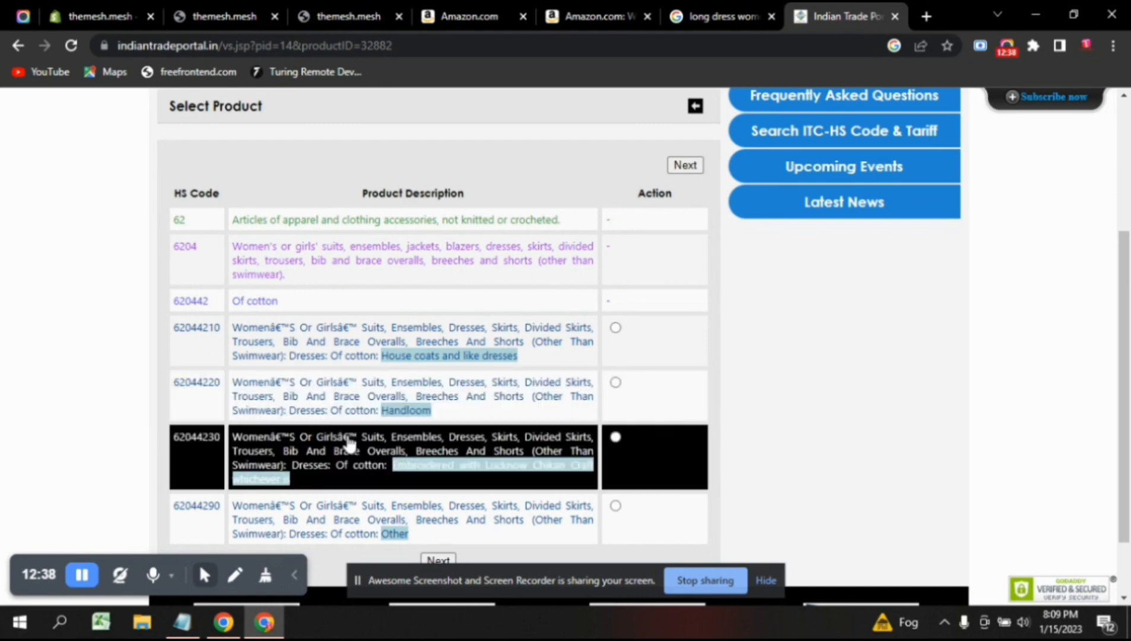
scroll(350, 442, down, 1)
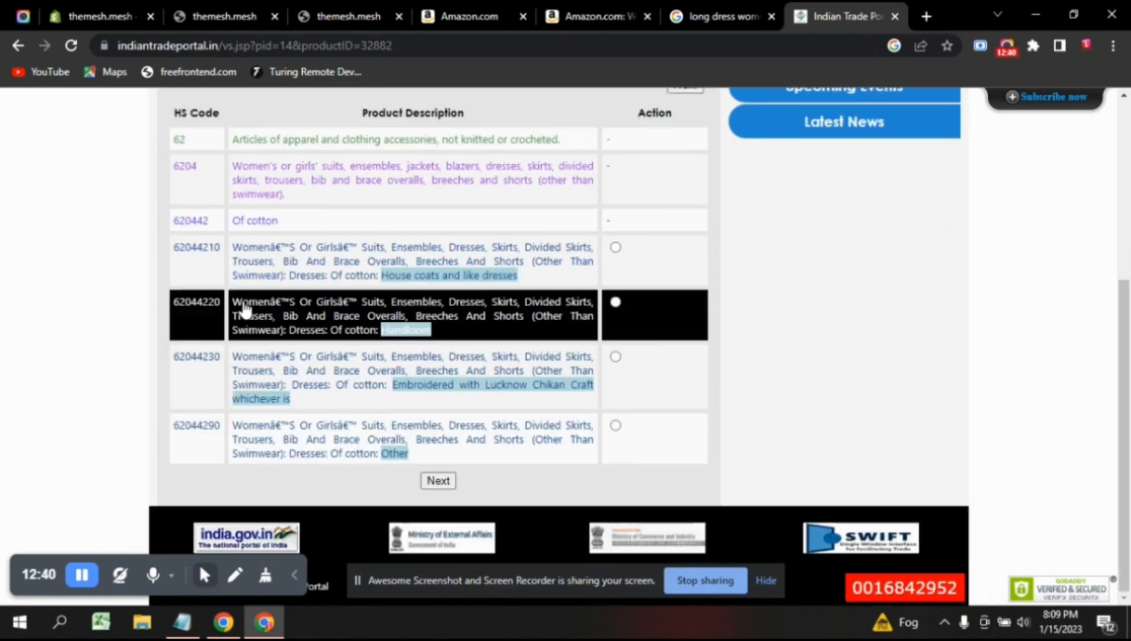
scroll(245, 310, up, 1)
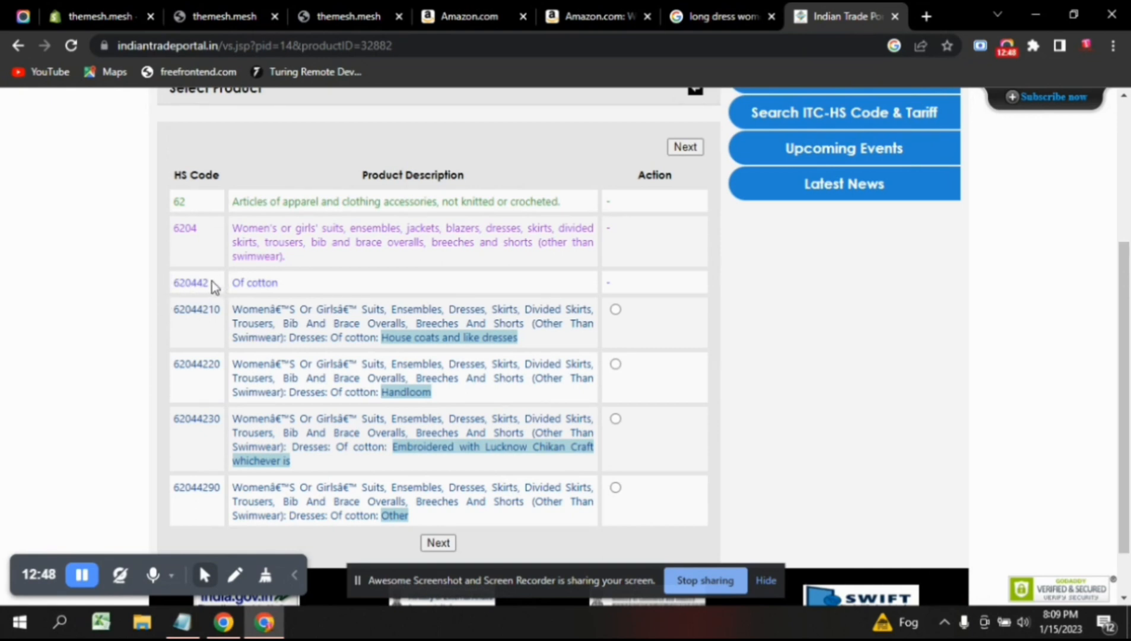
click(302, 332)
click(102, 9)
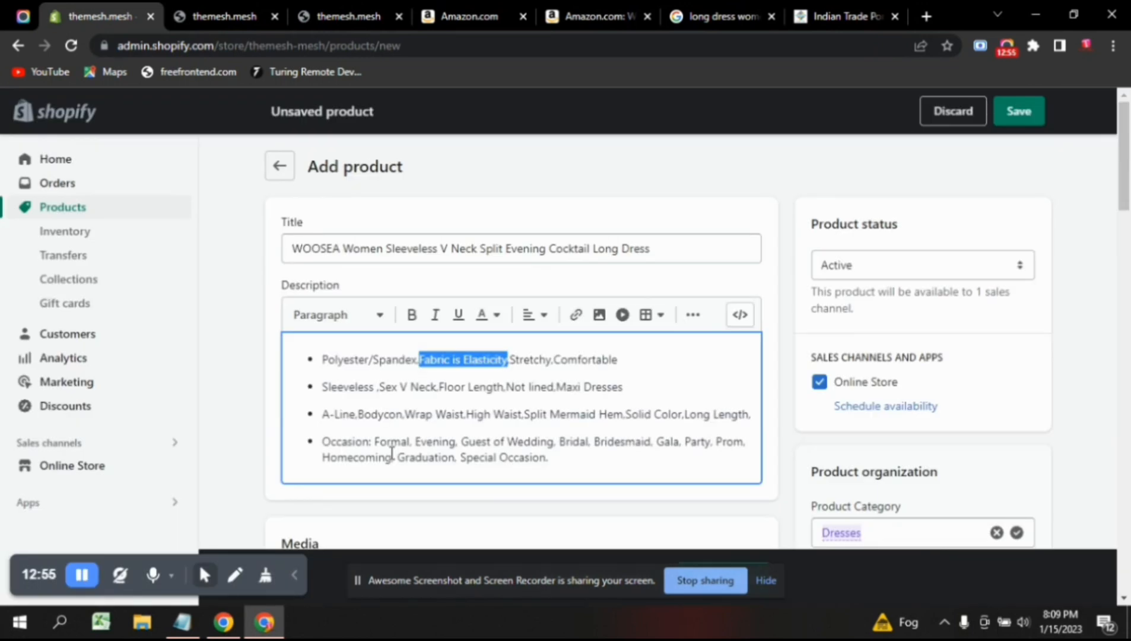
scroll(391, 453, down, 2)
scroll(391, 459, down, 15)
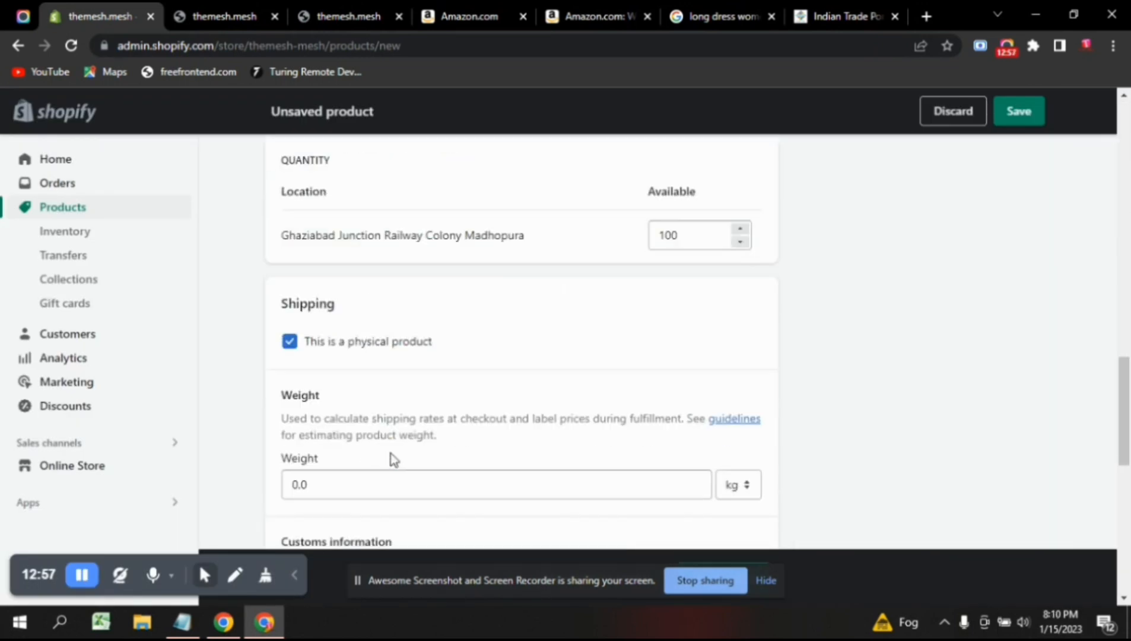
scroll(391, 453, down, 4)
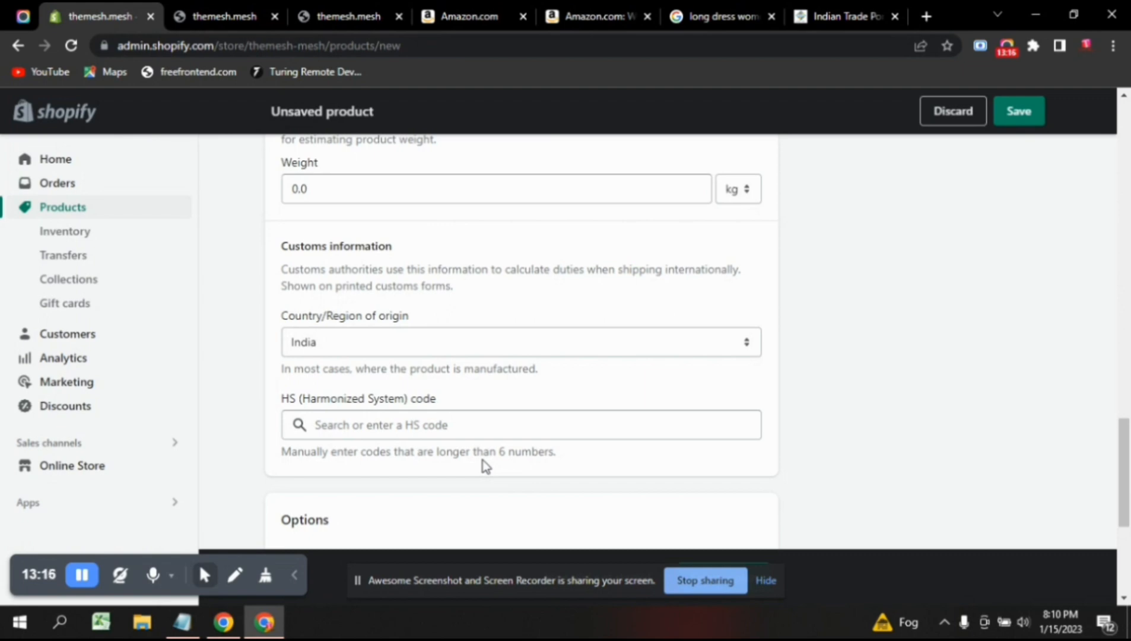
click(825, 7)
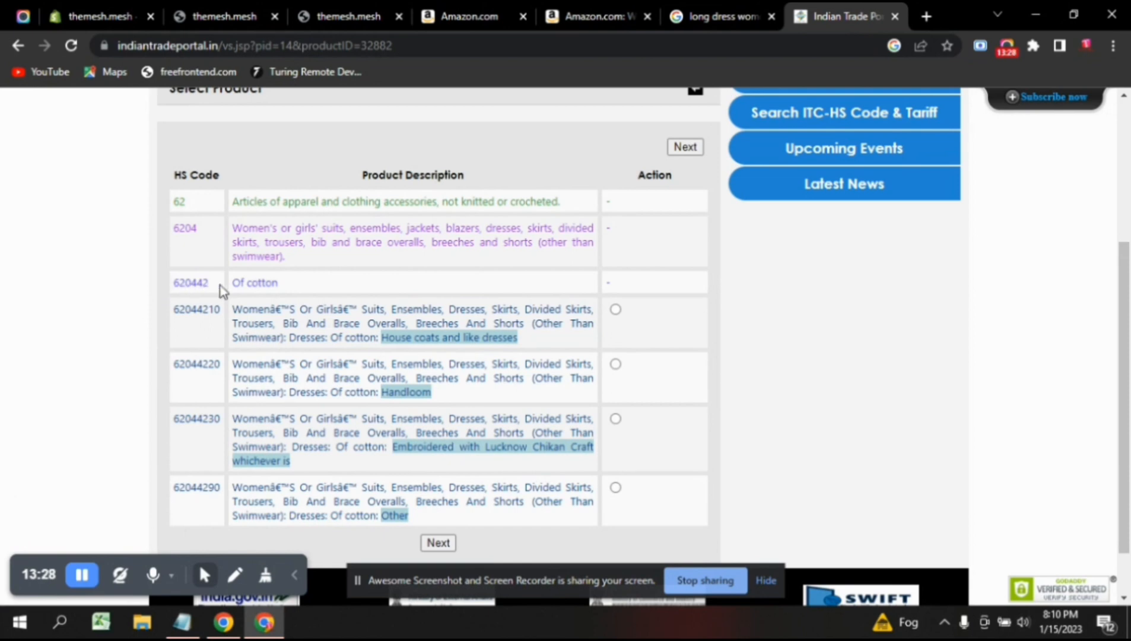
Enter HS code 6204.42 (women's cotton dresses) on the Shopify dress form.
click(127, 9)
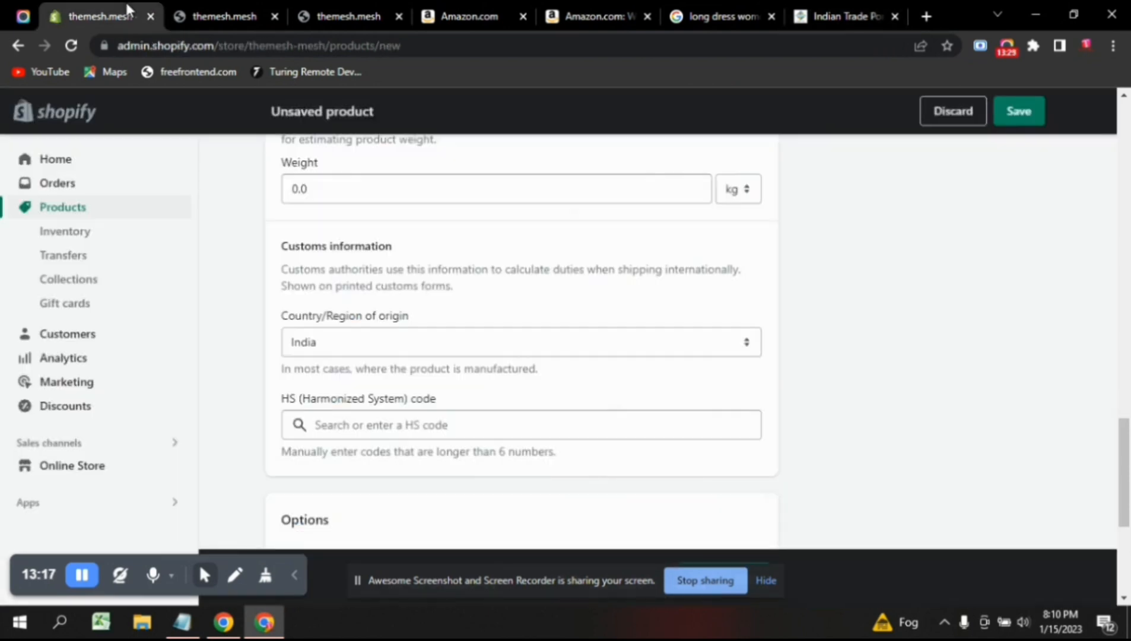
click(372, 419)
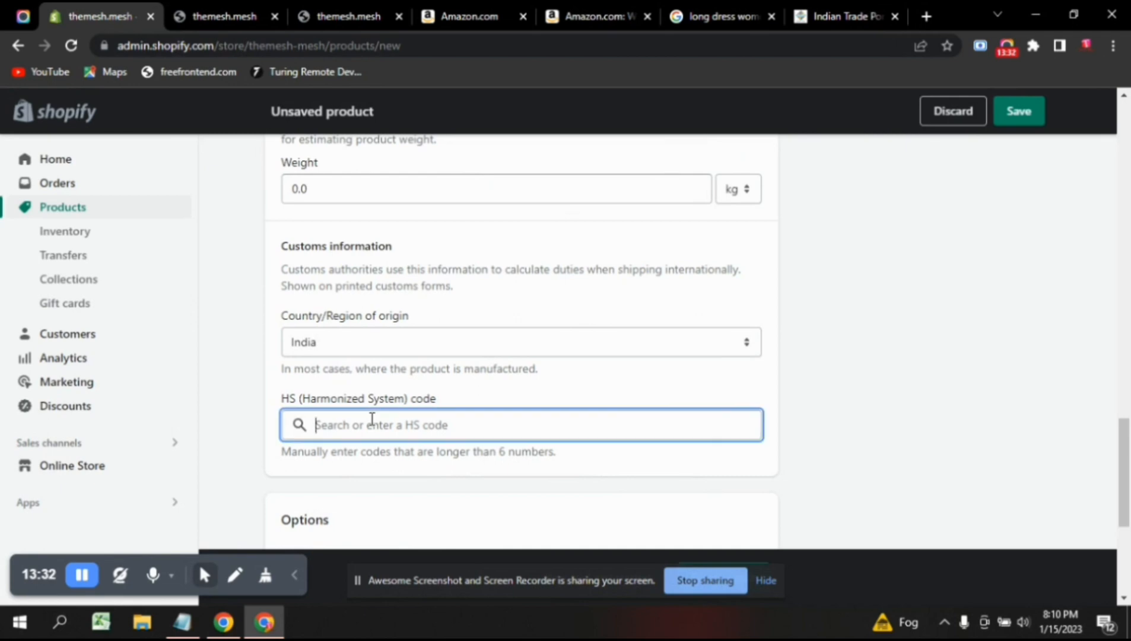
text(62)
text(0)
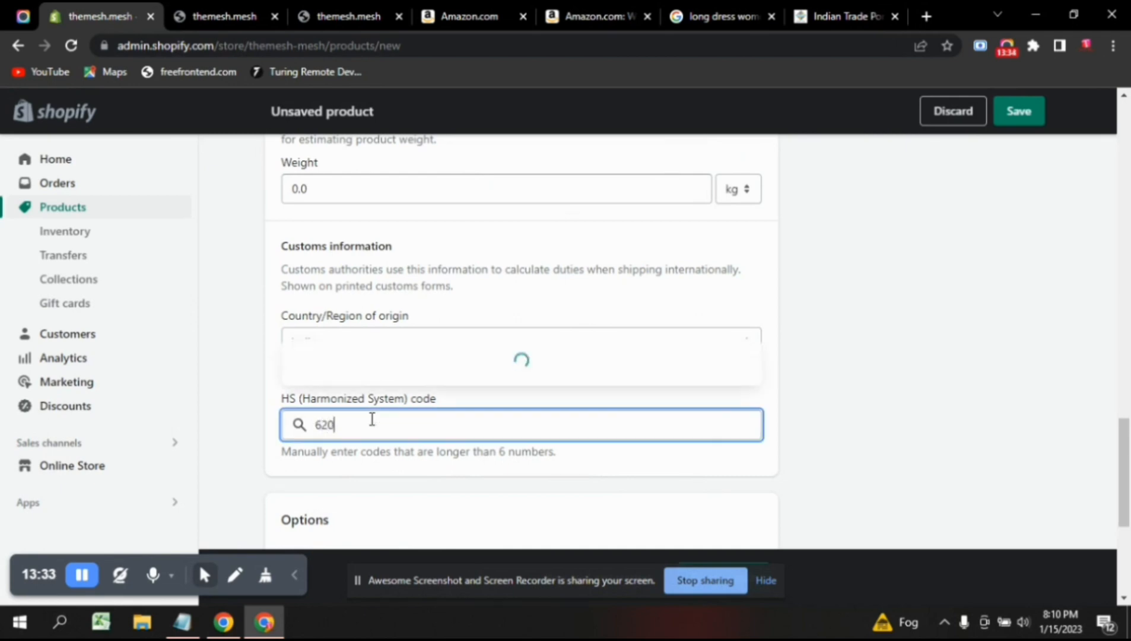
text(4.42)
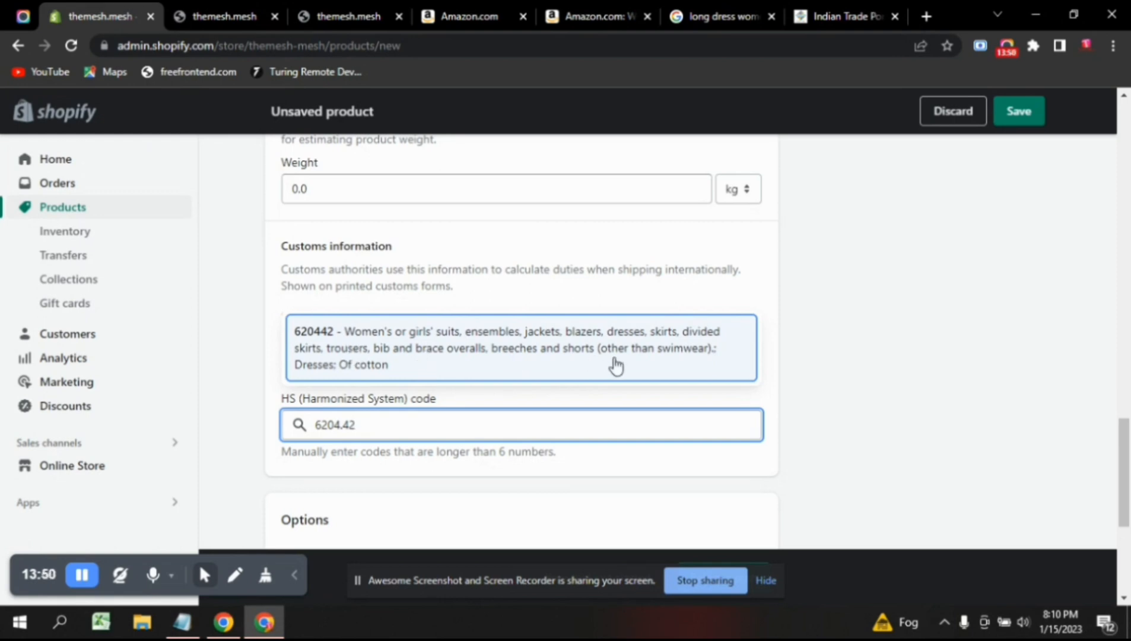
click(463, 345)
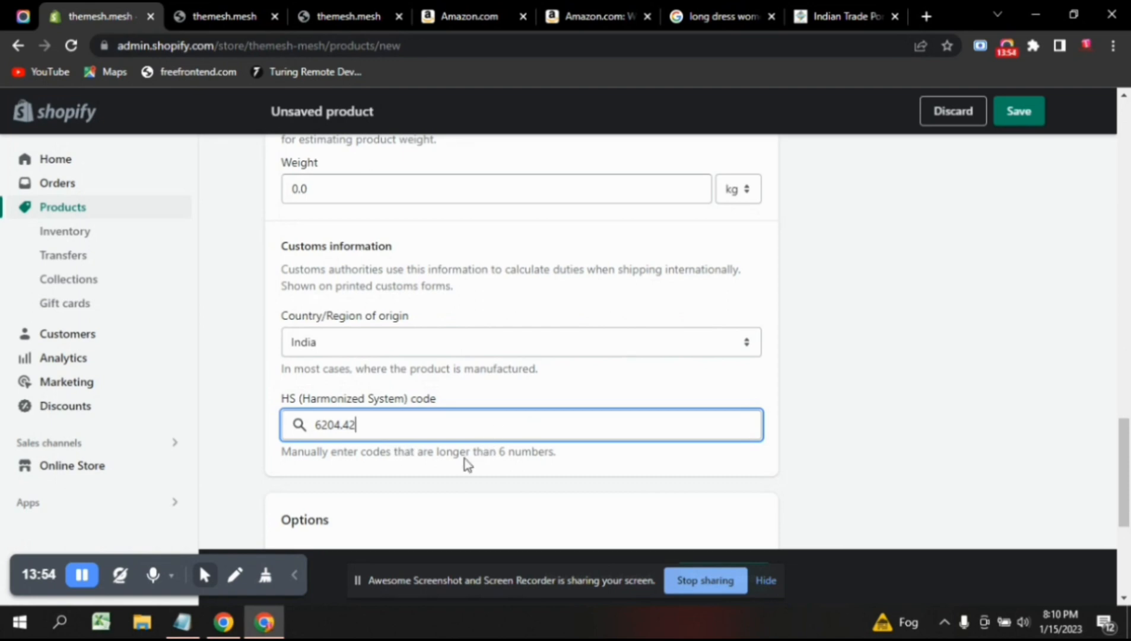
scroll(468, 465, down, 1)
scroll(467, 464, down, 1)
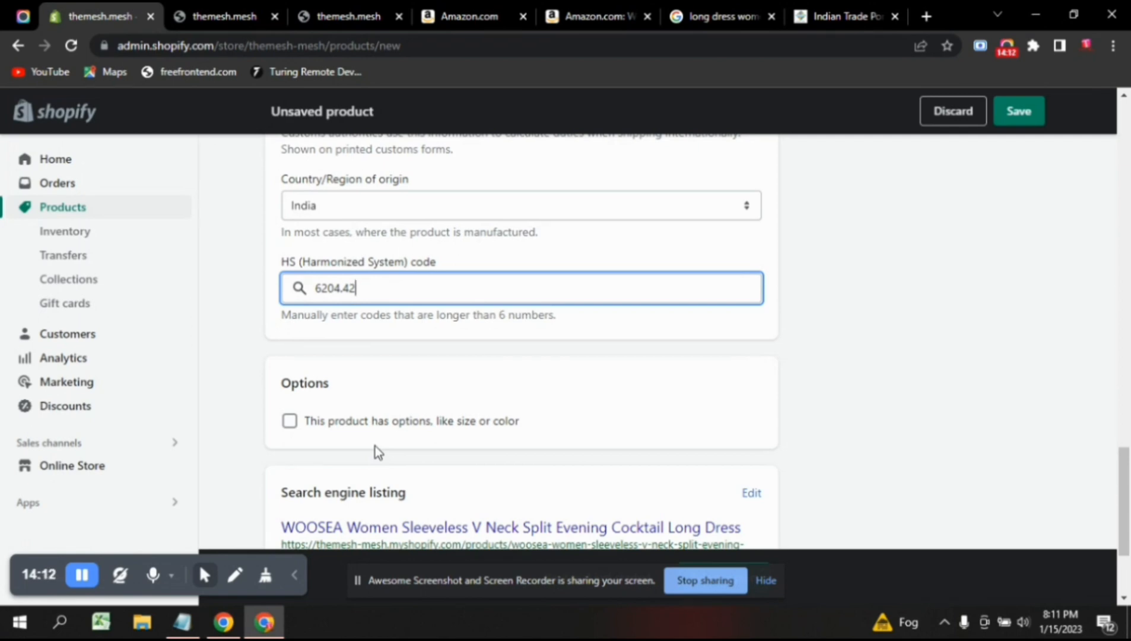
Add a Color option to the dress with the values green and purple.
click(290, 421)
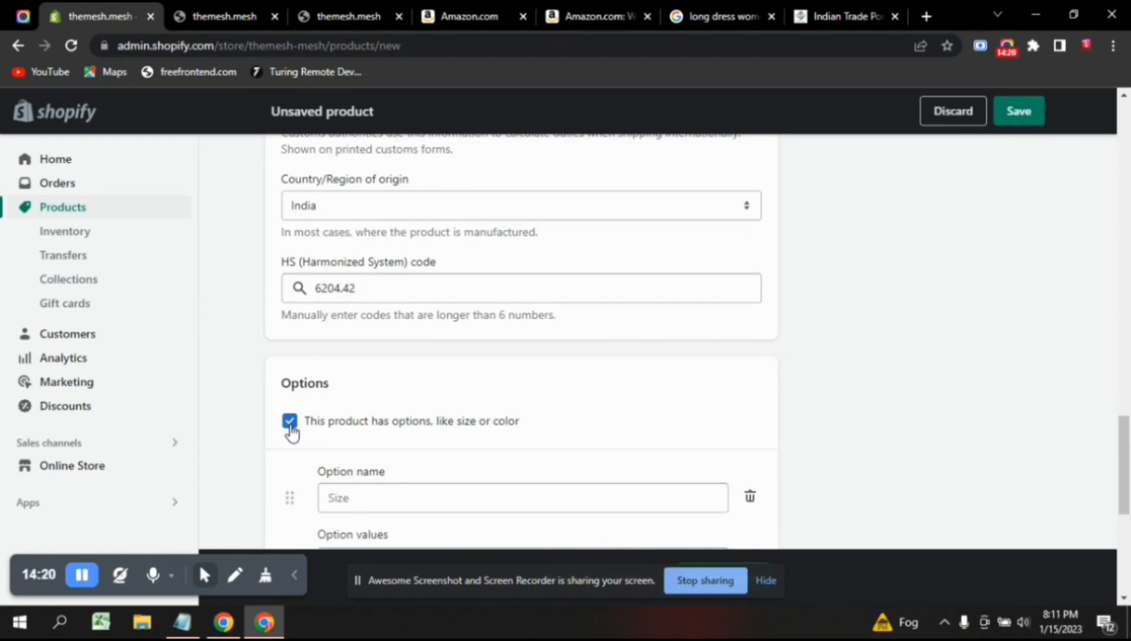
scroll(438, 441, down, 3)
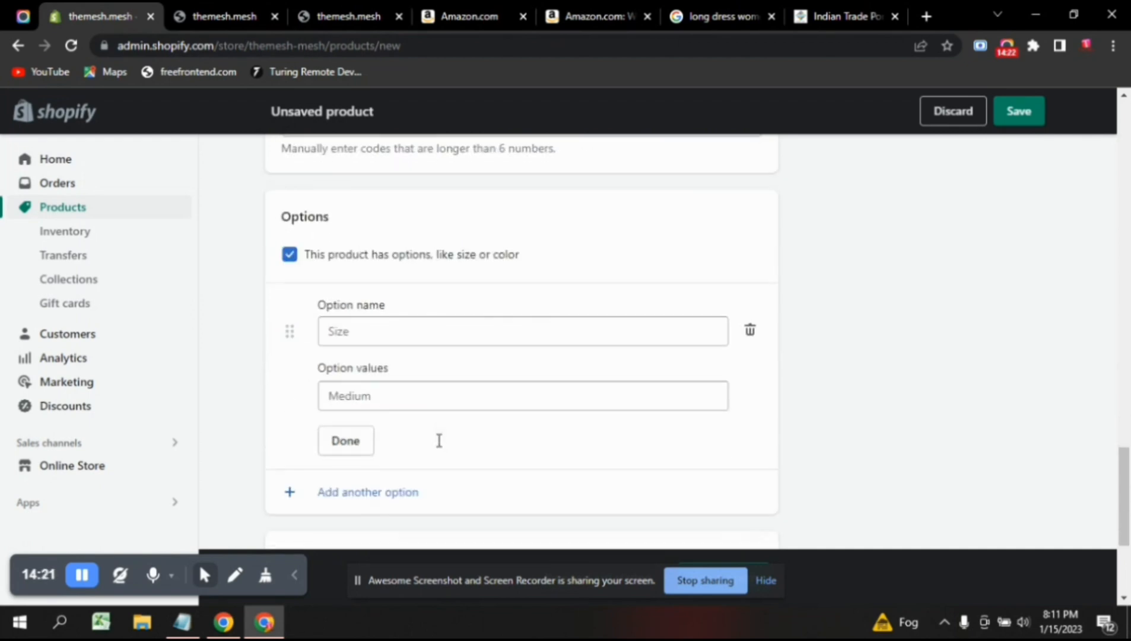
click(368, 332)
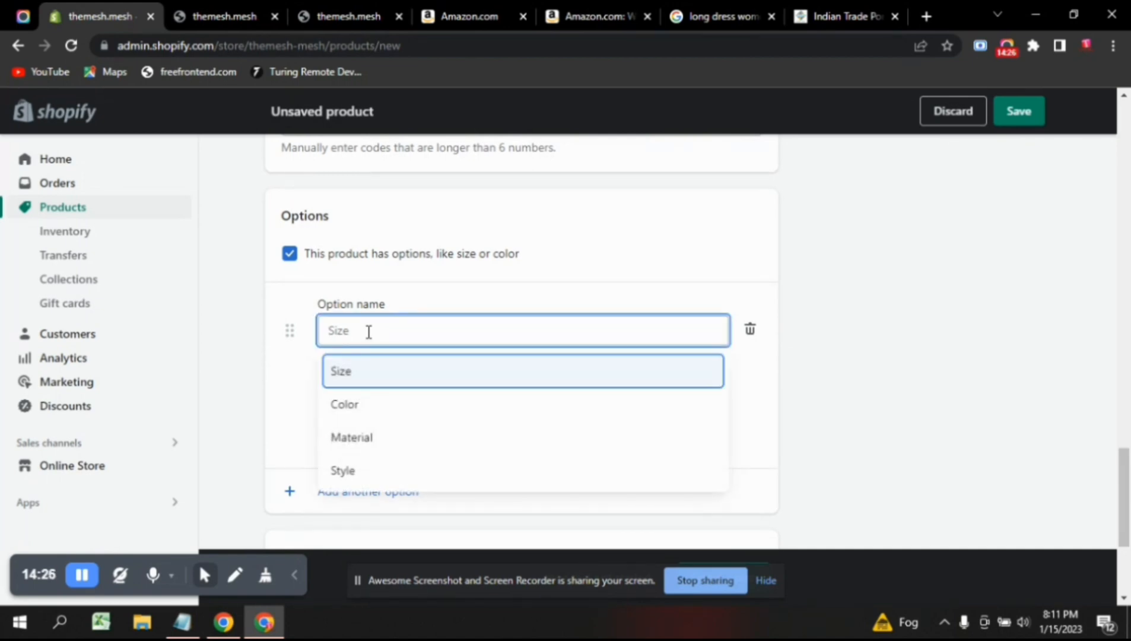
click(384, 409)
click(369, 393)
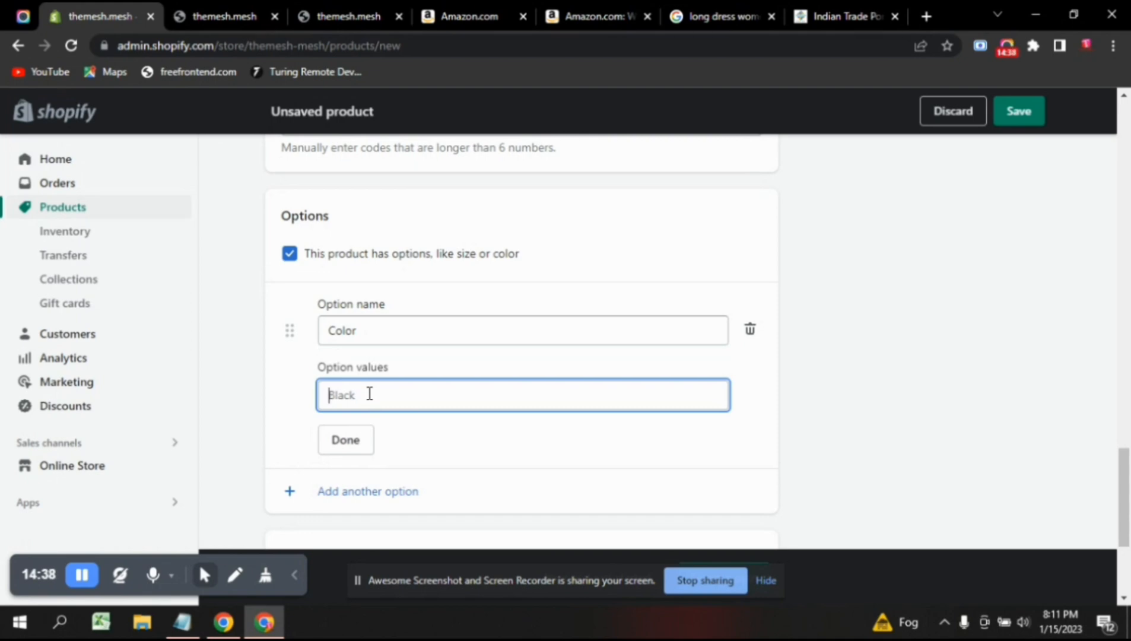
text(g)
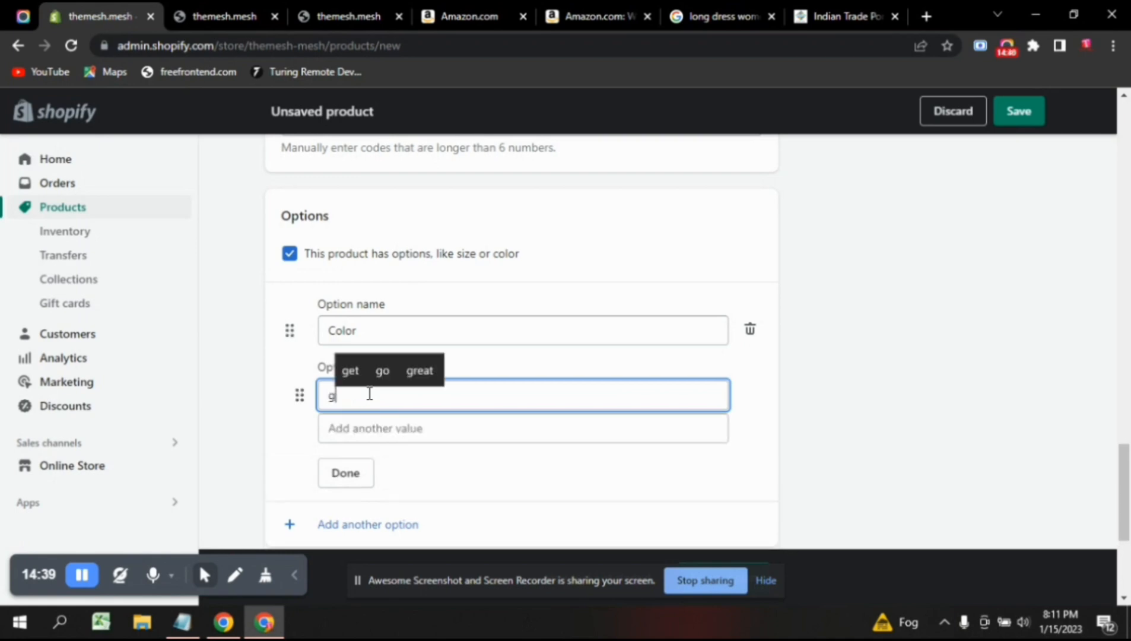
text(reen)
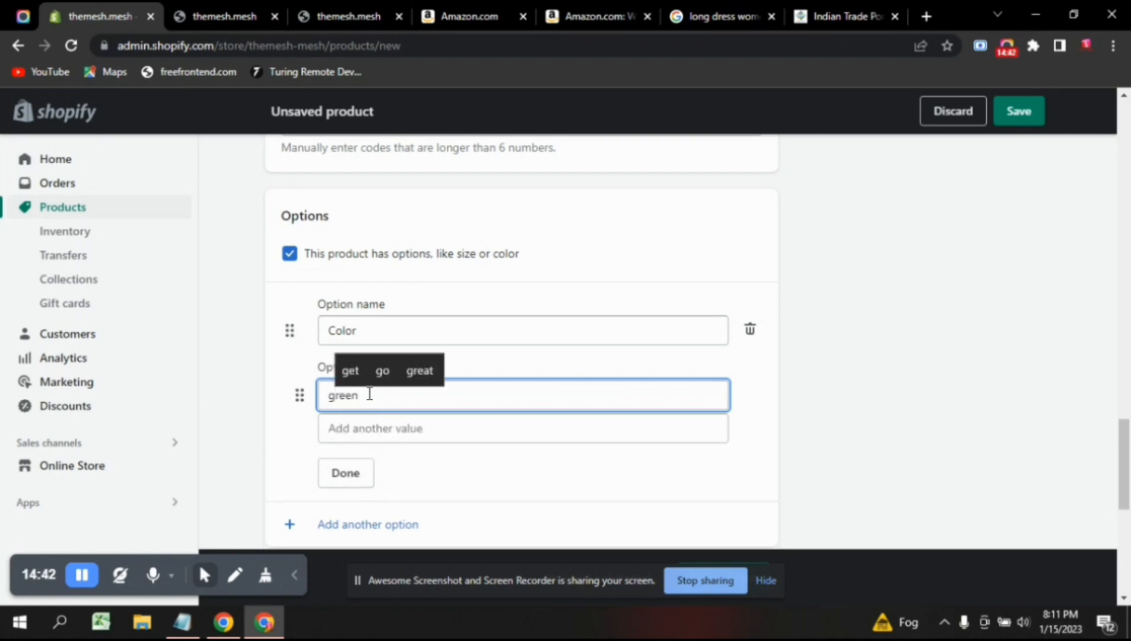
click(387, 430)
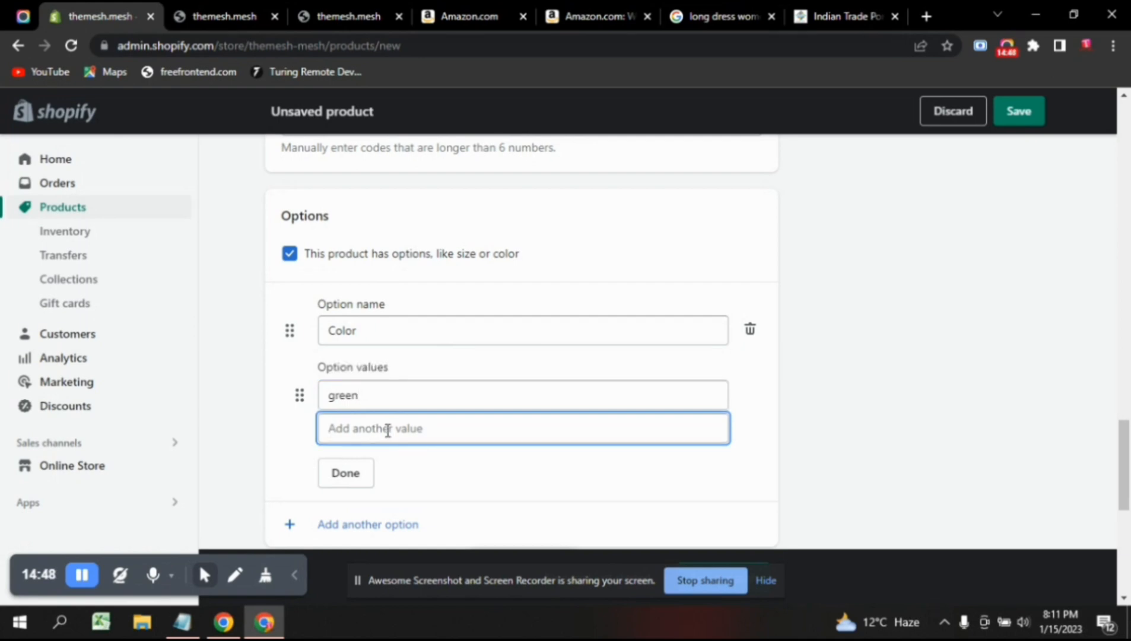
text(purple)
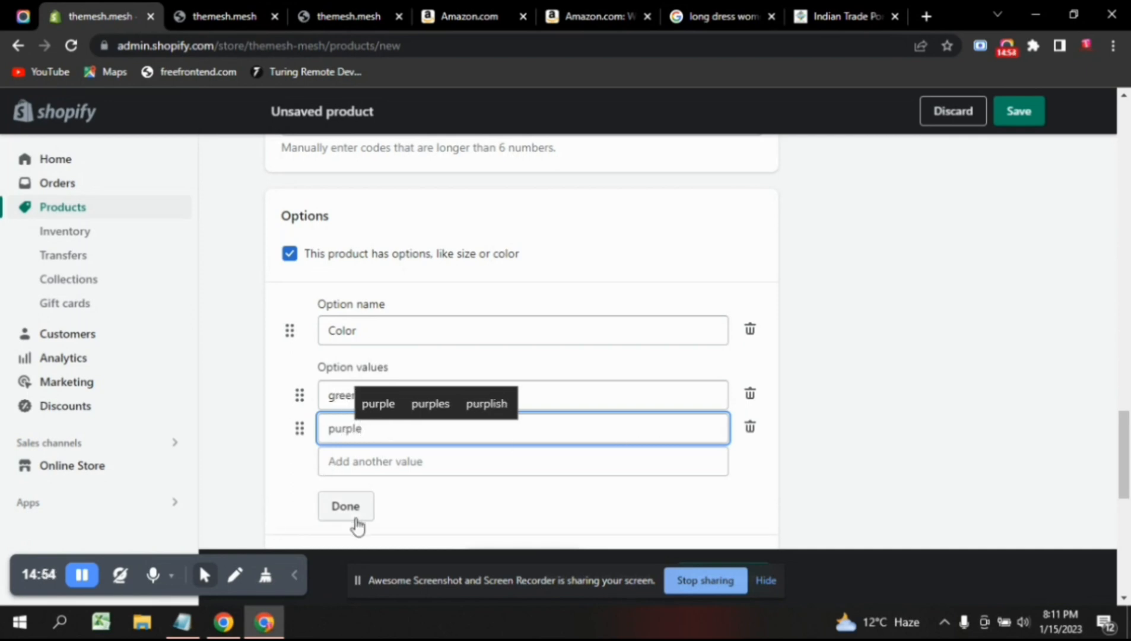
click(362, 513)
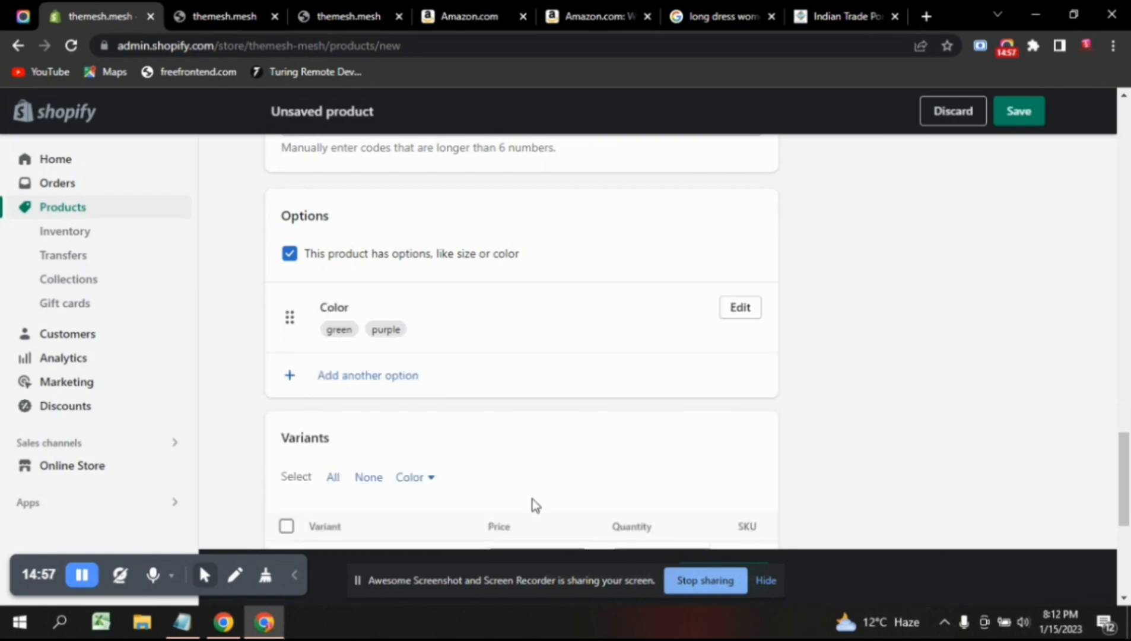
Set the green variant's price to ₹2,100.00.
scroll(536, 505, down, 3)
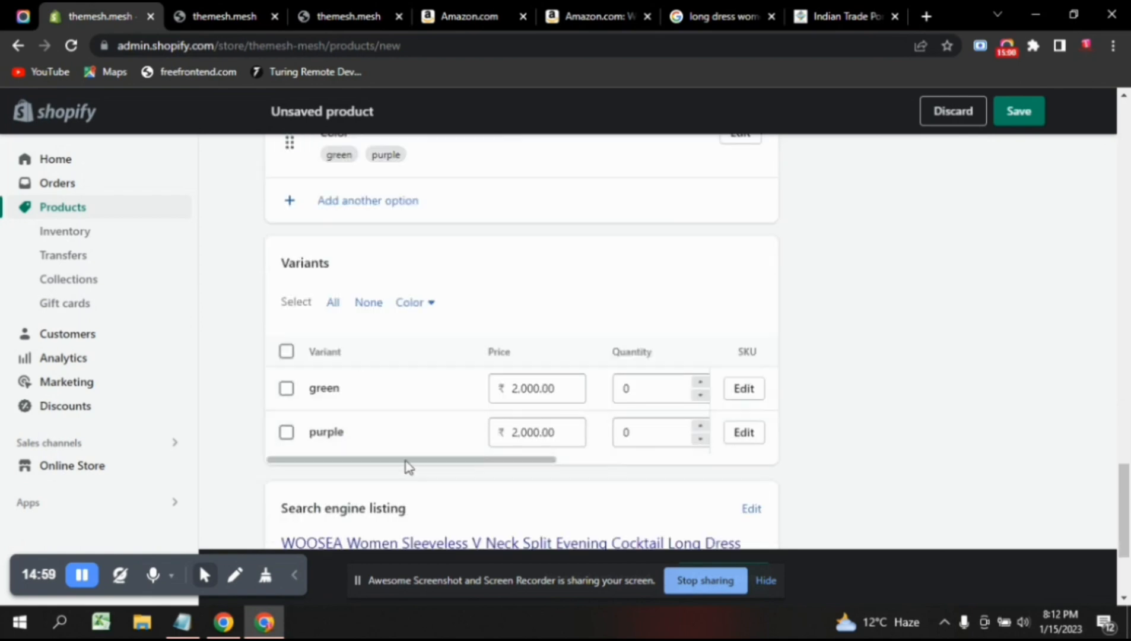
scroll(580, 462, right, 3)
scroll(366, 463, right, 1)
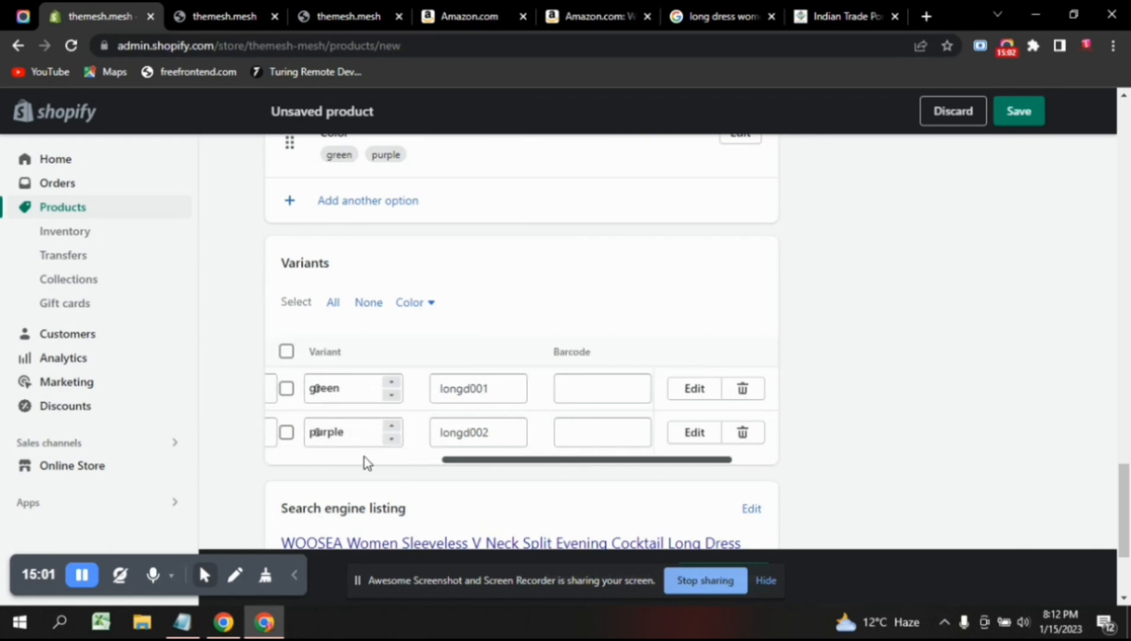
scroll(362, 463, left, 4)
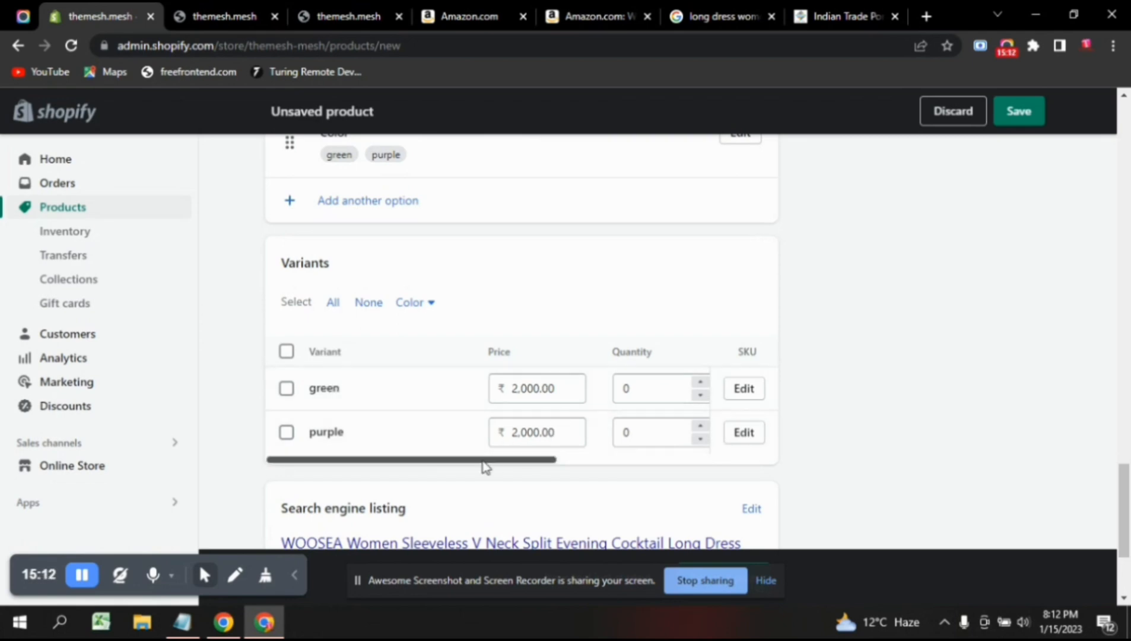
drag(484, 460, 507, 462)
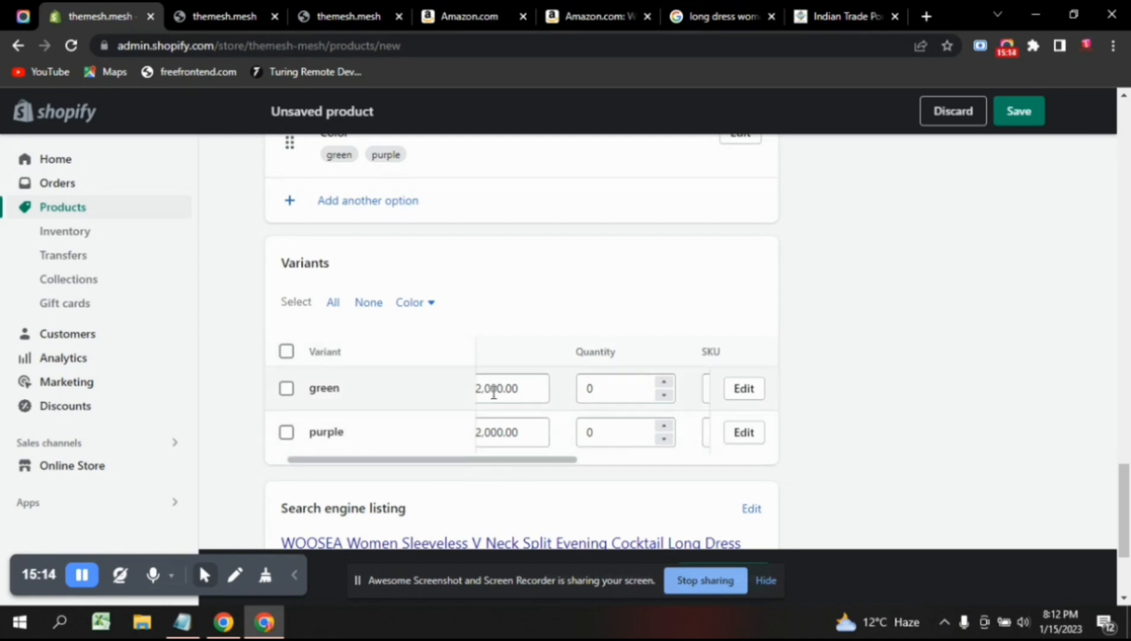
click(493, 390)
key(BackSpace)
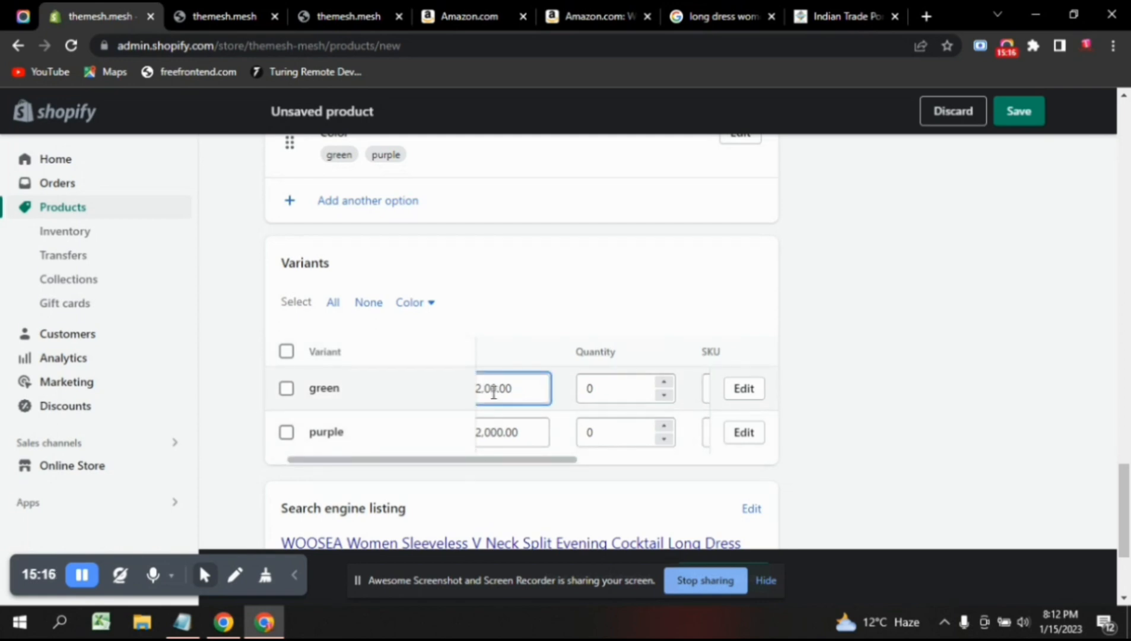
text(1)
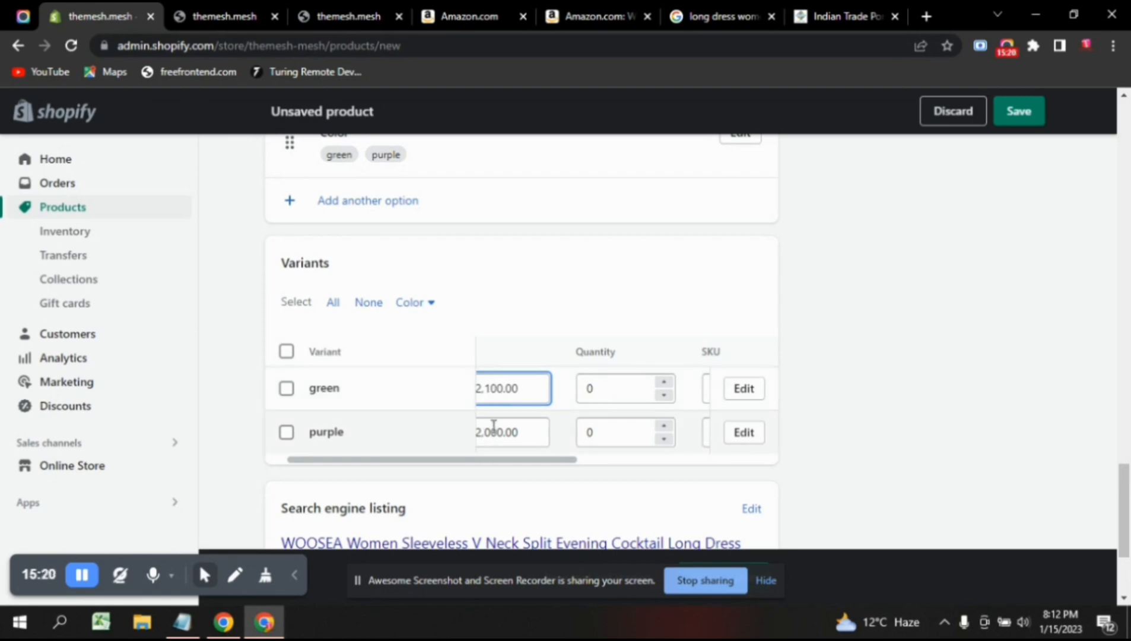
Set the purple variant's price to ₹2,200.00.
click(493, 426)
key(BackSpace)
text(2)
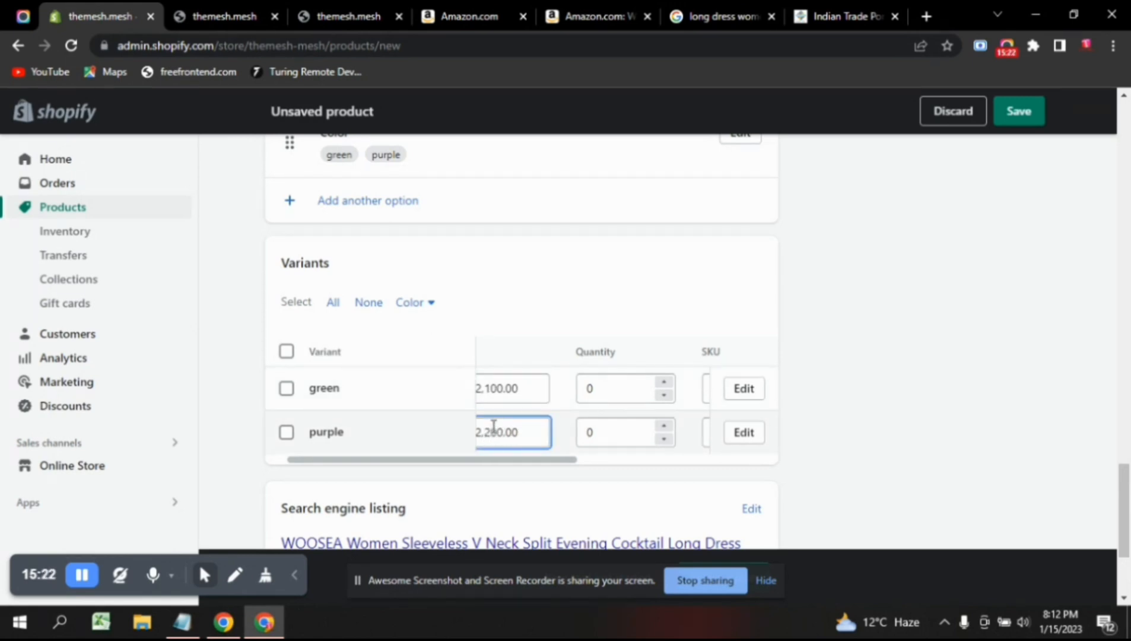
drag(518, 462, 593, 469)
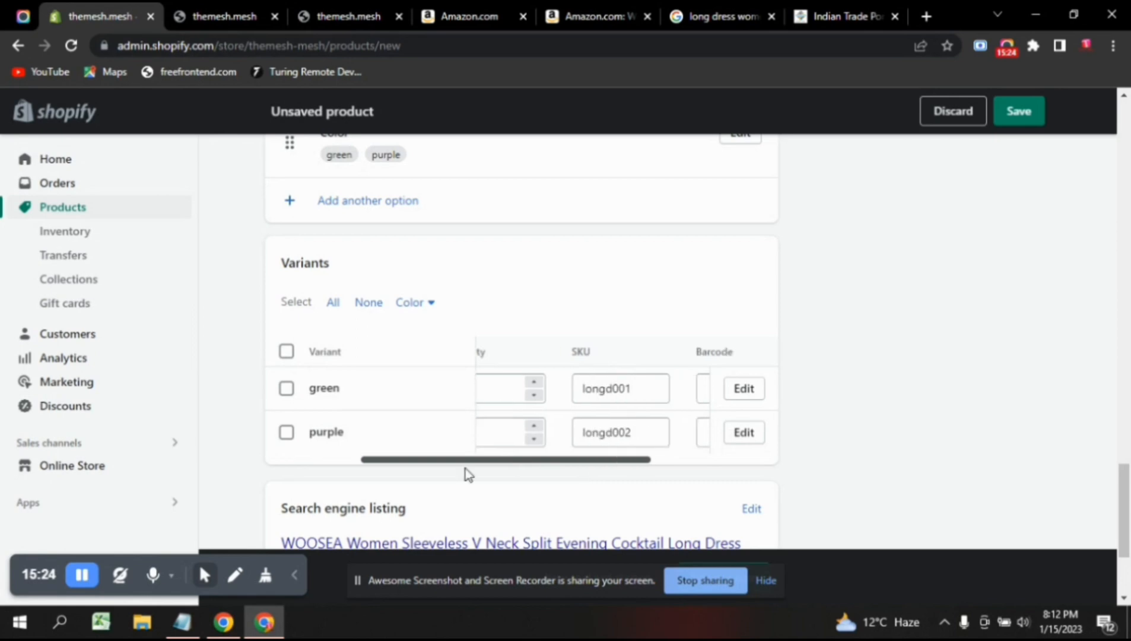
drag(466, 468, 314, 467)
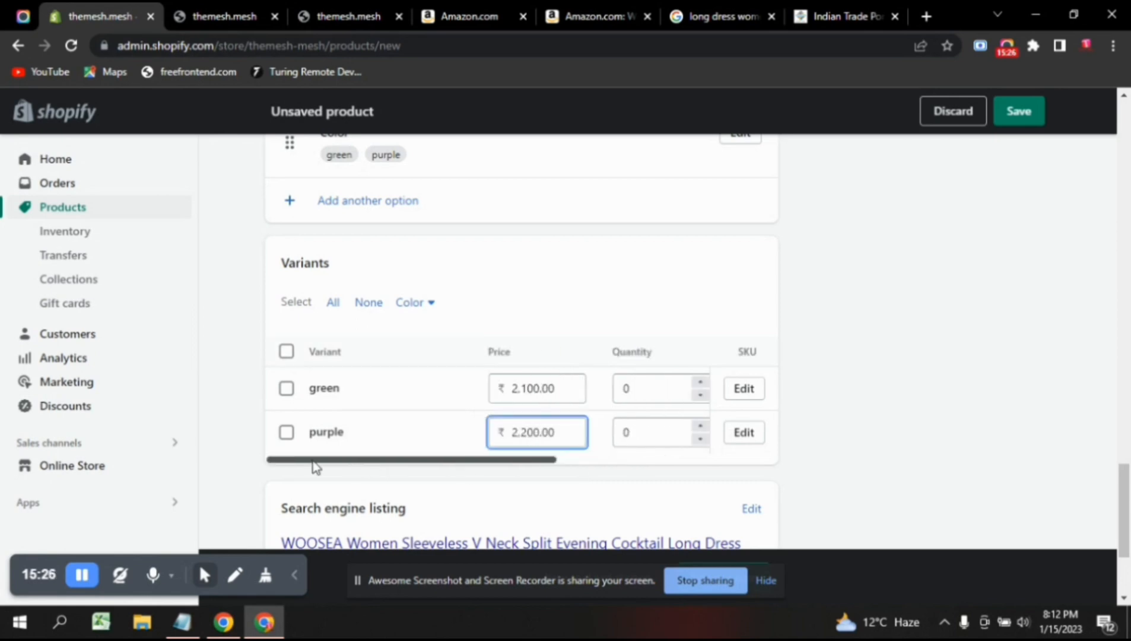
drag(497, 467, 509, 466)
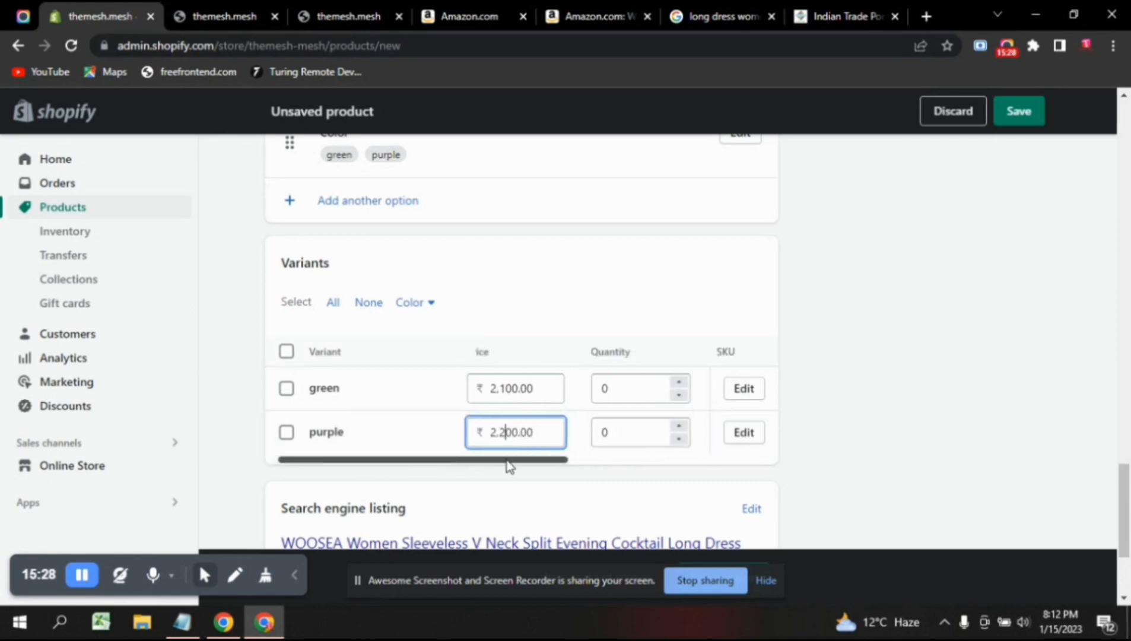
Set the variant quantities to 14 for green and 6 for purple.
scroll(509, 466, right, 3)
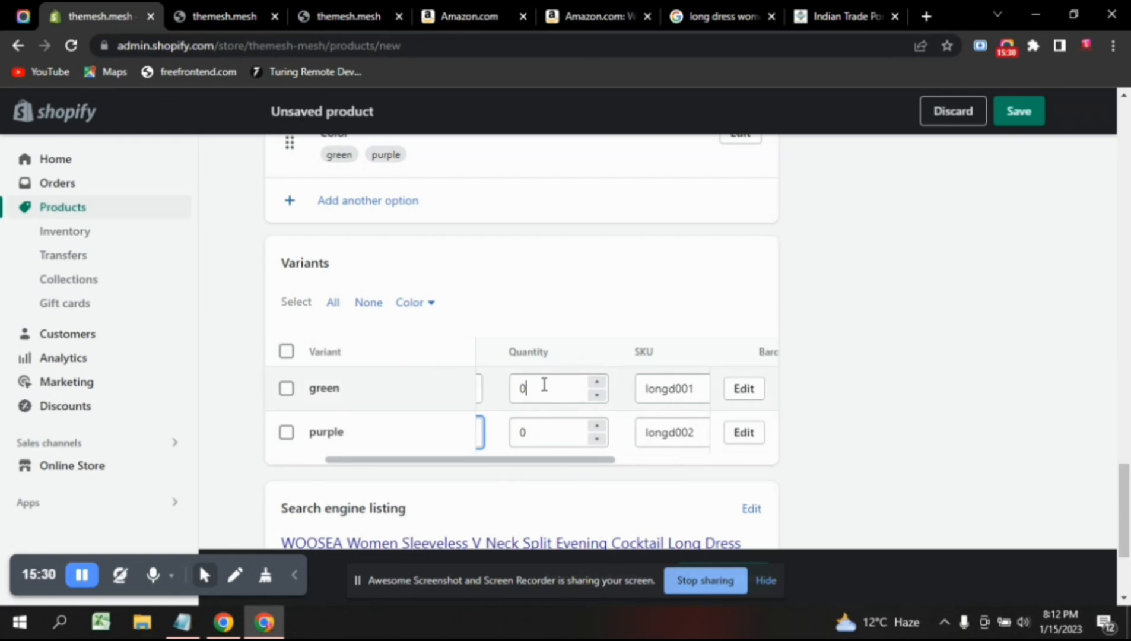
click(544, 385)
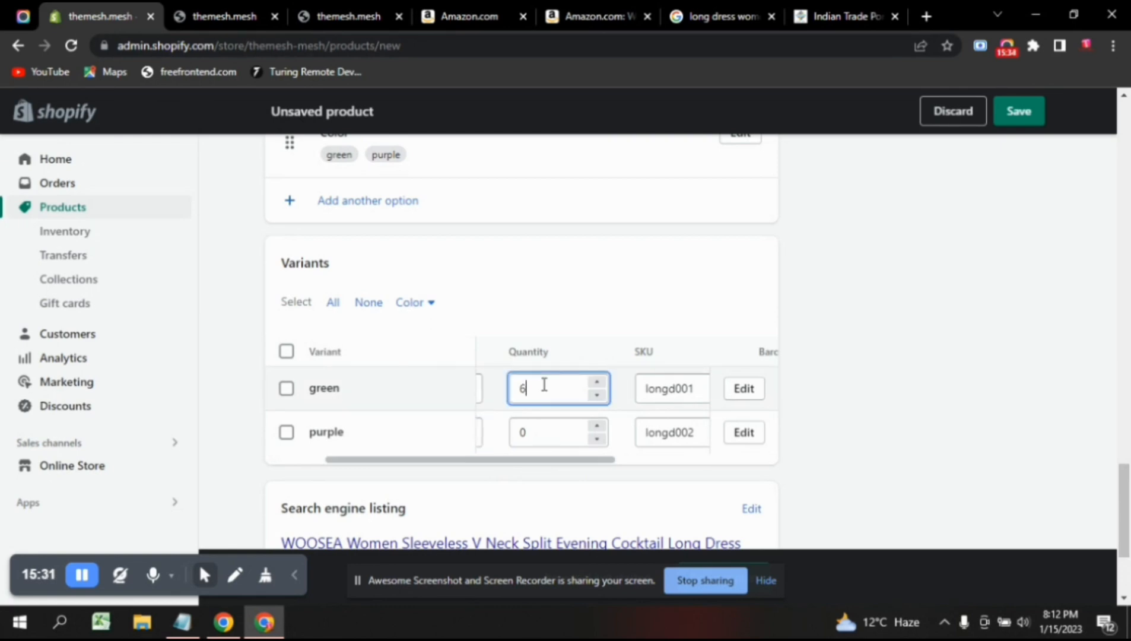
key(Up)
key(Up)
key(Up)
key(Up)
key(Up)
key(Up)
key(Up)
key(Up)
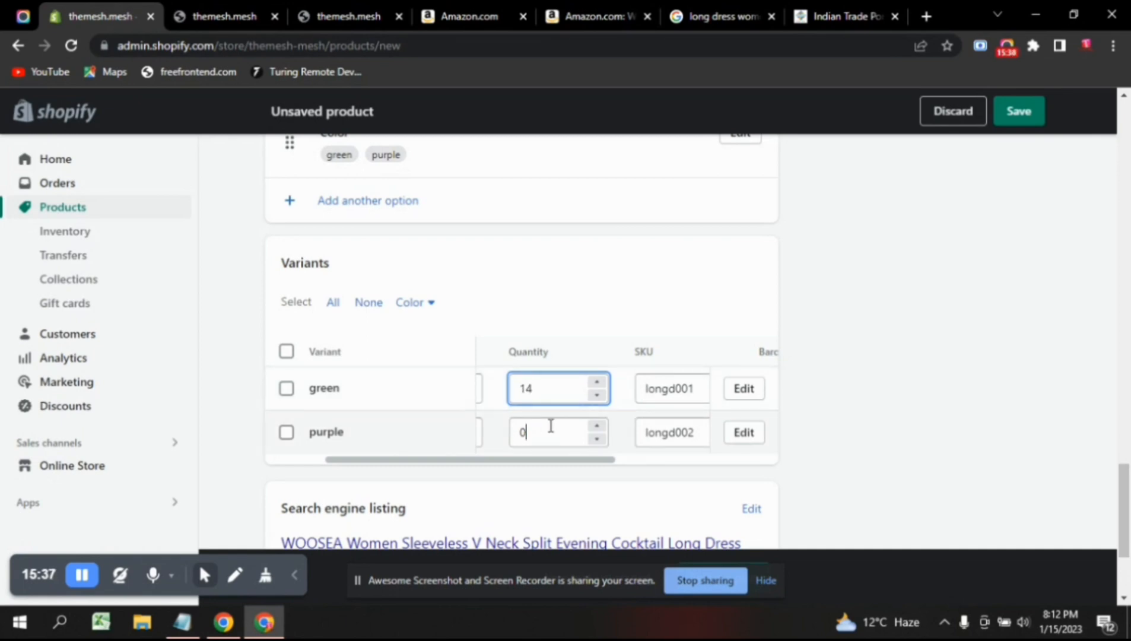
click(551, 425)
key(Up)
key(Up)
key(Up)
key(Up)
key(Up)
key(Up)
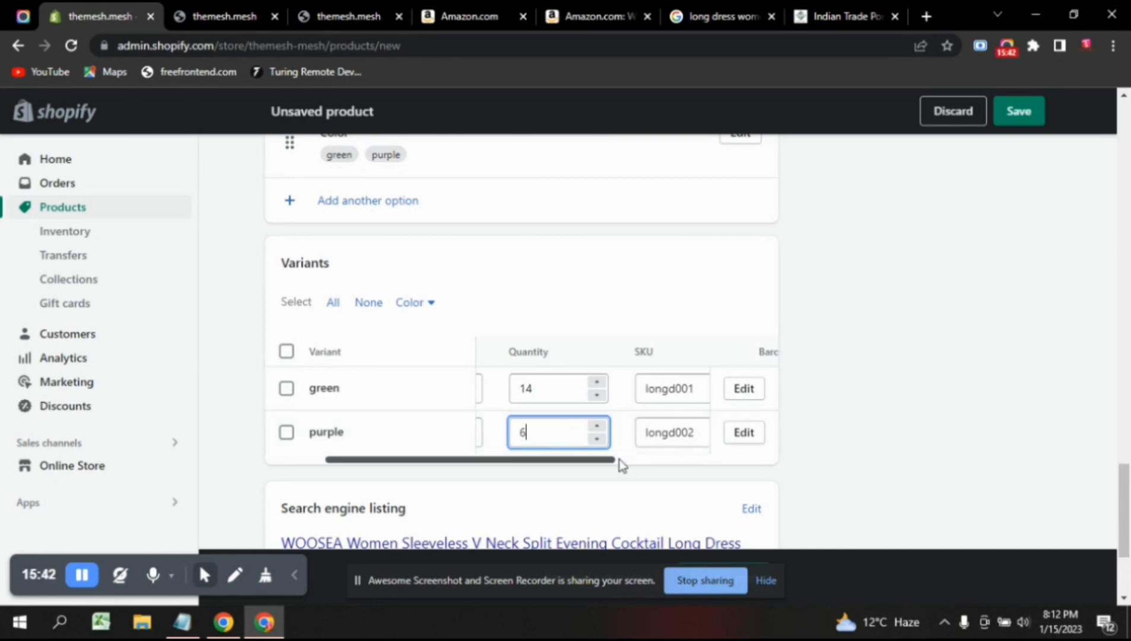
drag(600, 463, 657, 466)
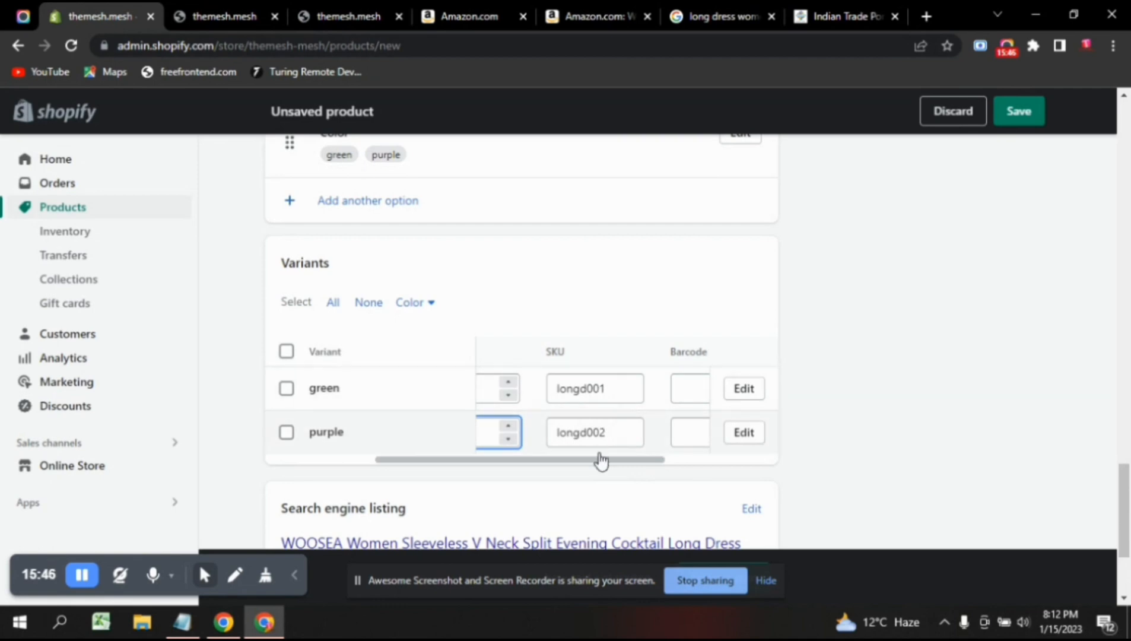
drag(611, 466, 634, 467)
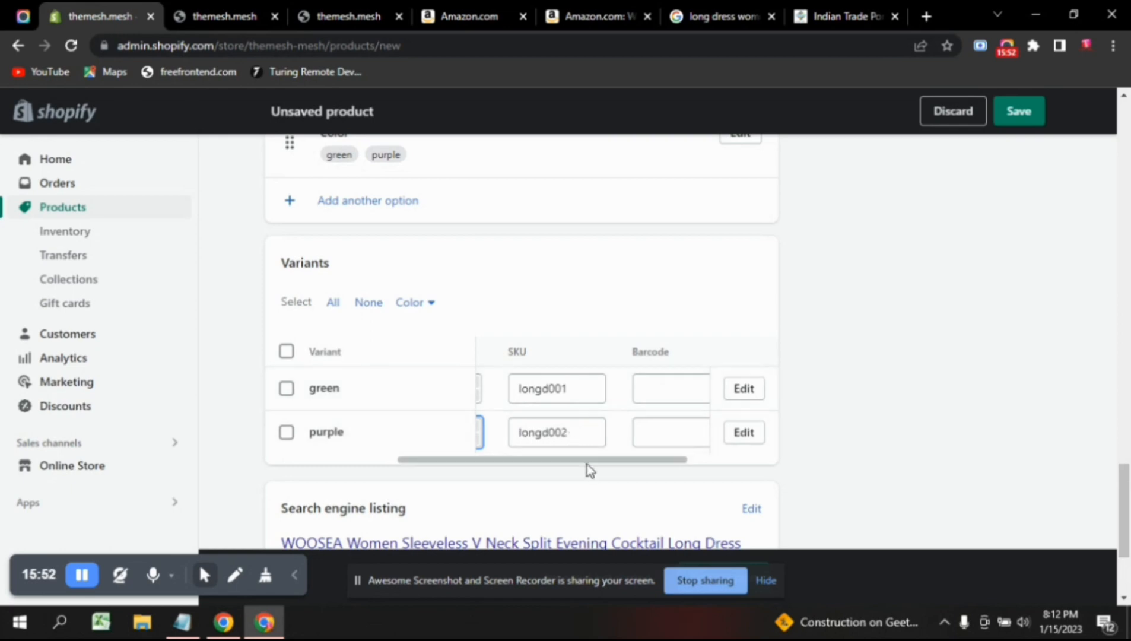
drag(587, 461, 656, 462)
click(576, 378)
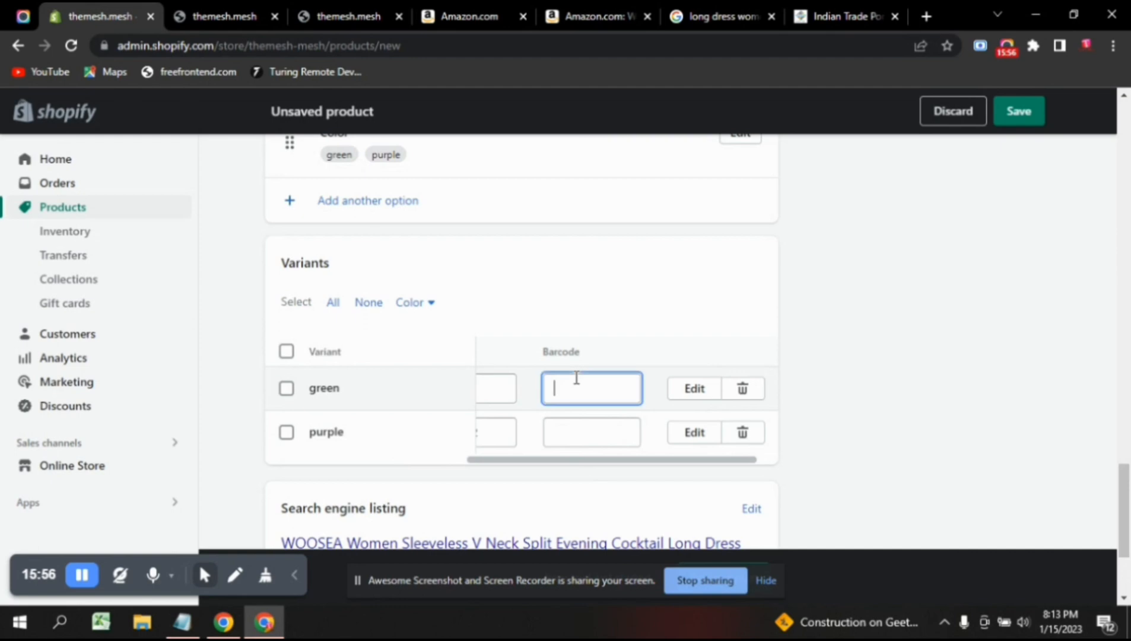
drag(555, 464, 634, 470)
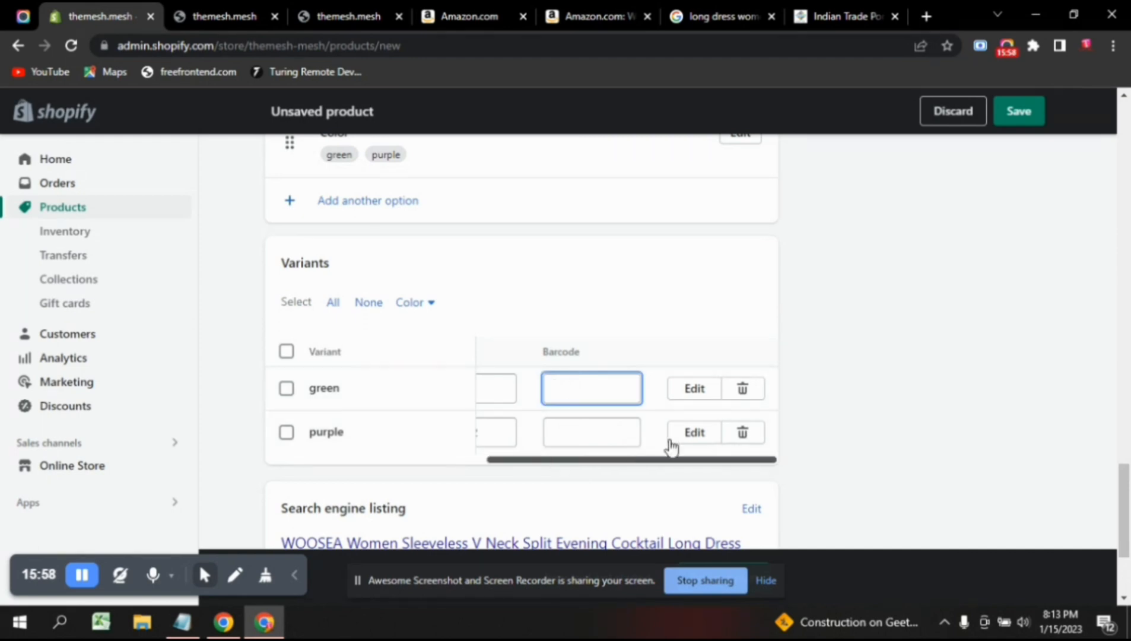
scroll(388, 391, down, 3)
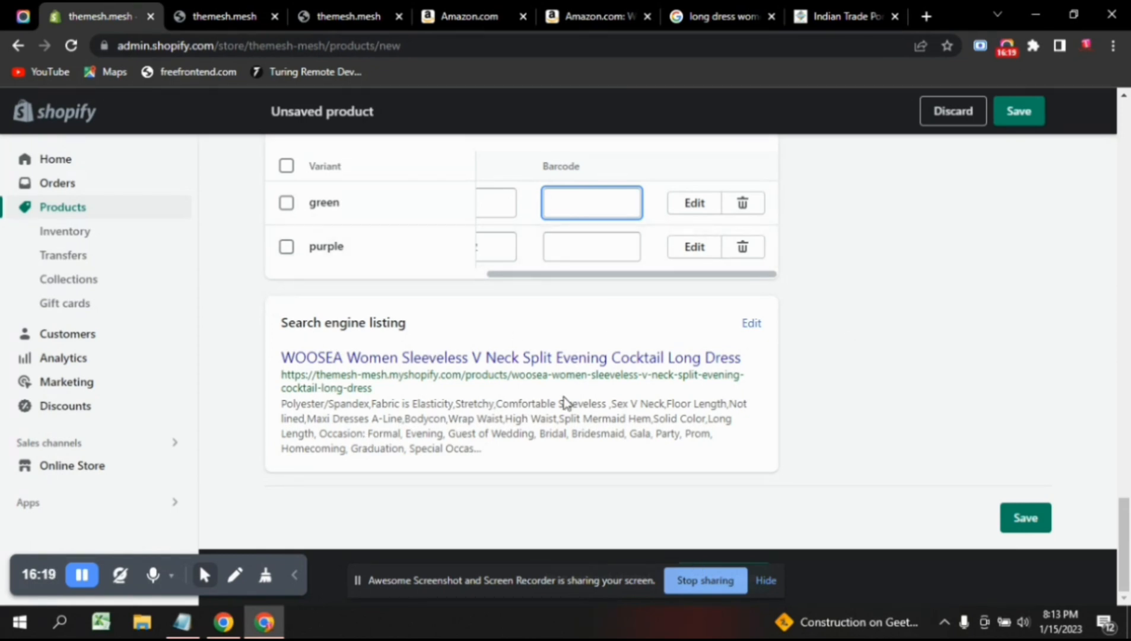
Review the search listing's page title (64/70), meta description (324/320) and URL handle.
click(752, 324)
scroll(542, 423, down, 2)
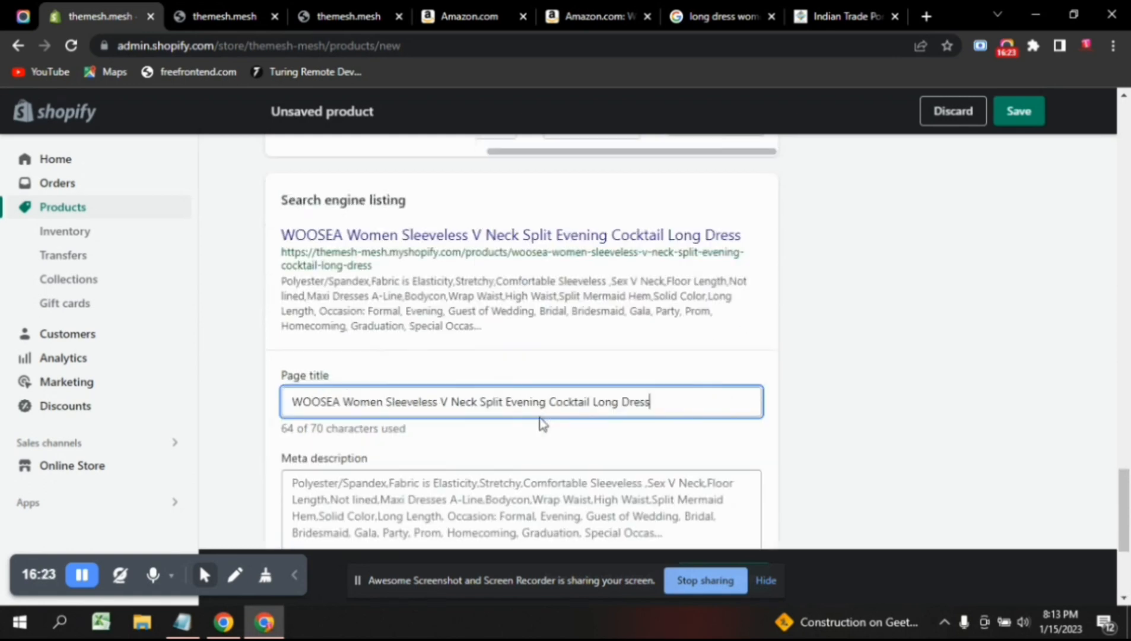
scroll(542, 423, down, 1)
key(ctrl+a)
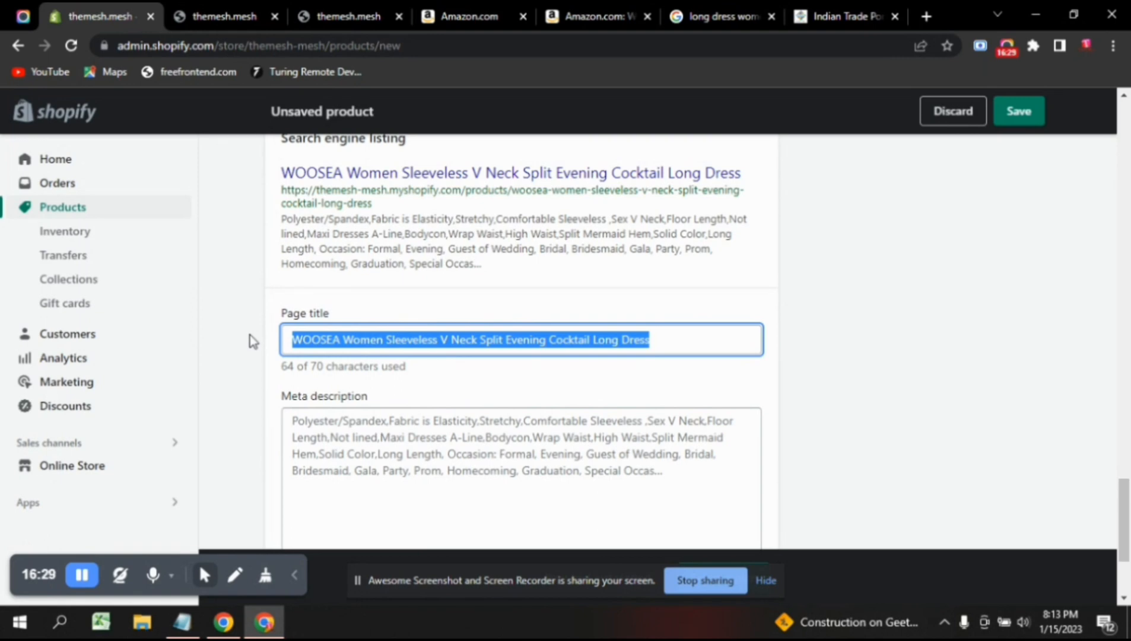
click(645, 344)
scroll(543, 367, down, 2)
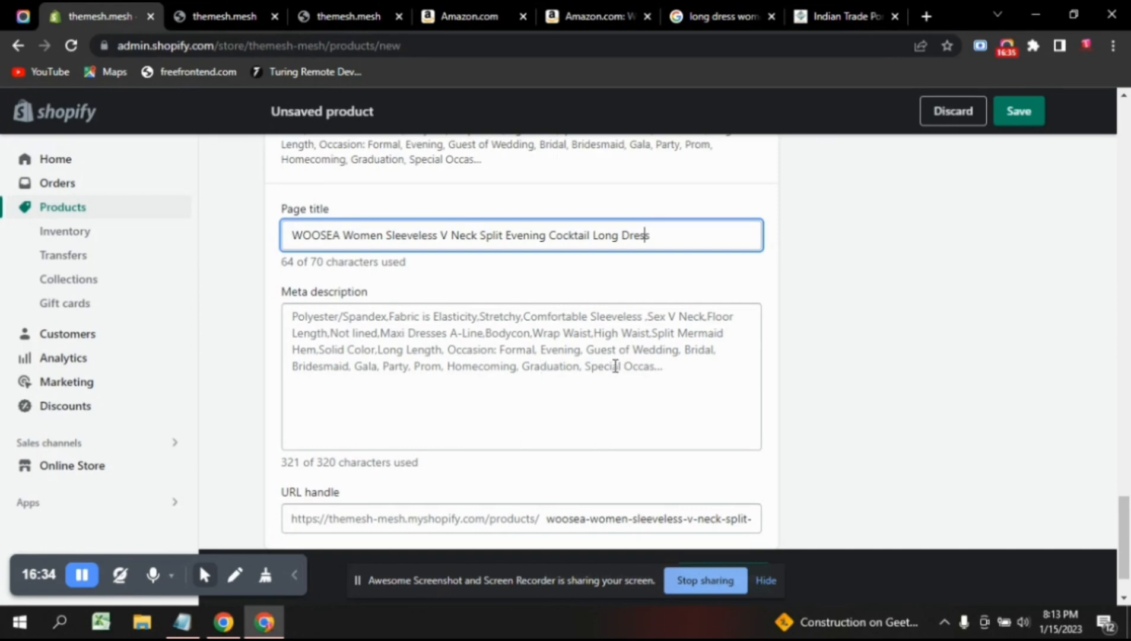
click(615, 365)
click(700, 369)
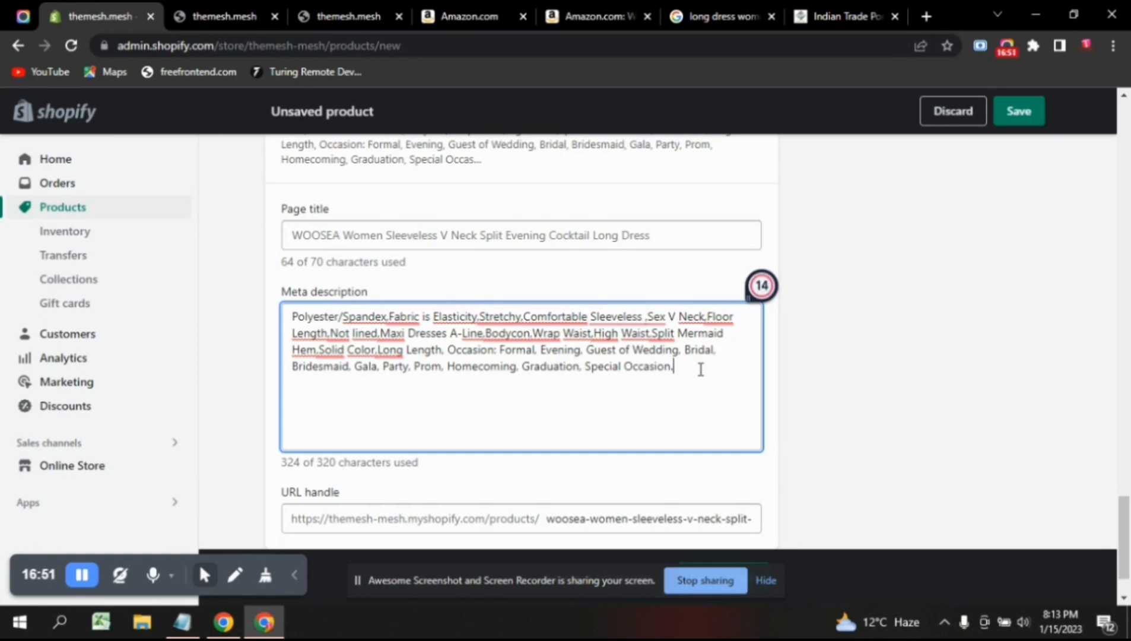
scroll(479, 469, down, 2)
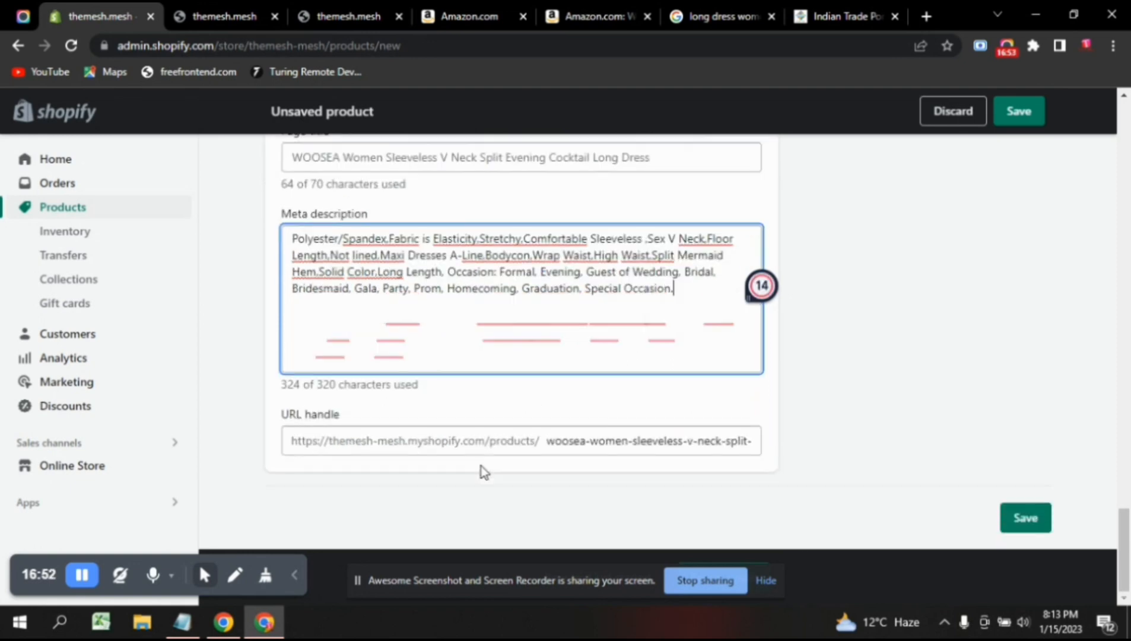
triple_click(282, 417)
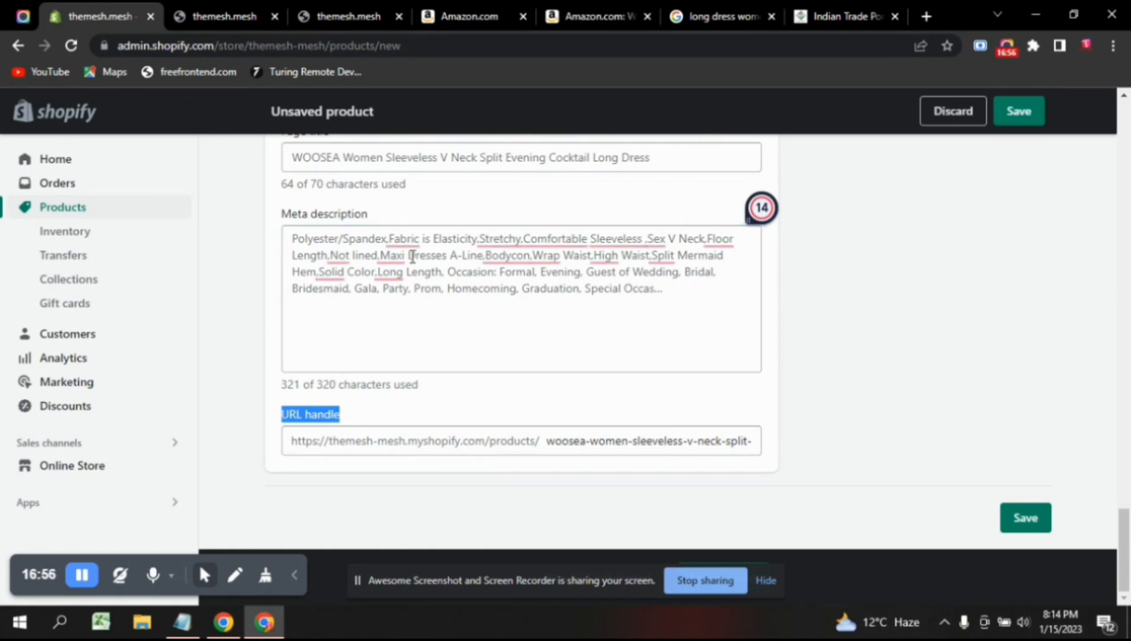
click(594, 16)
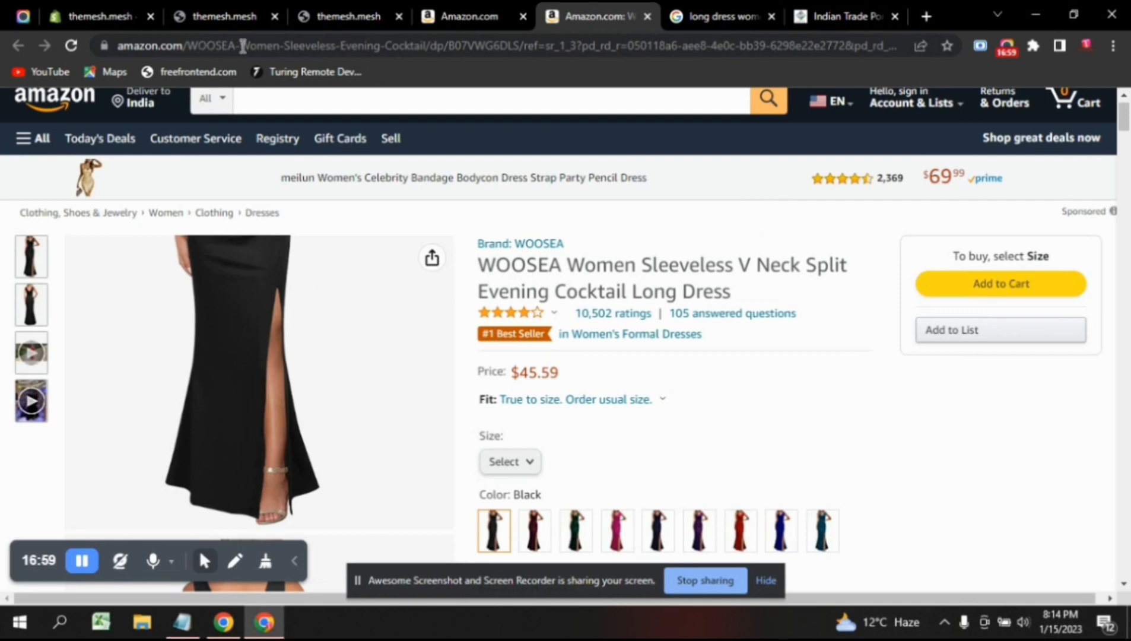
drag(189, 46, 391, 52)
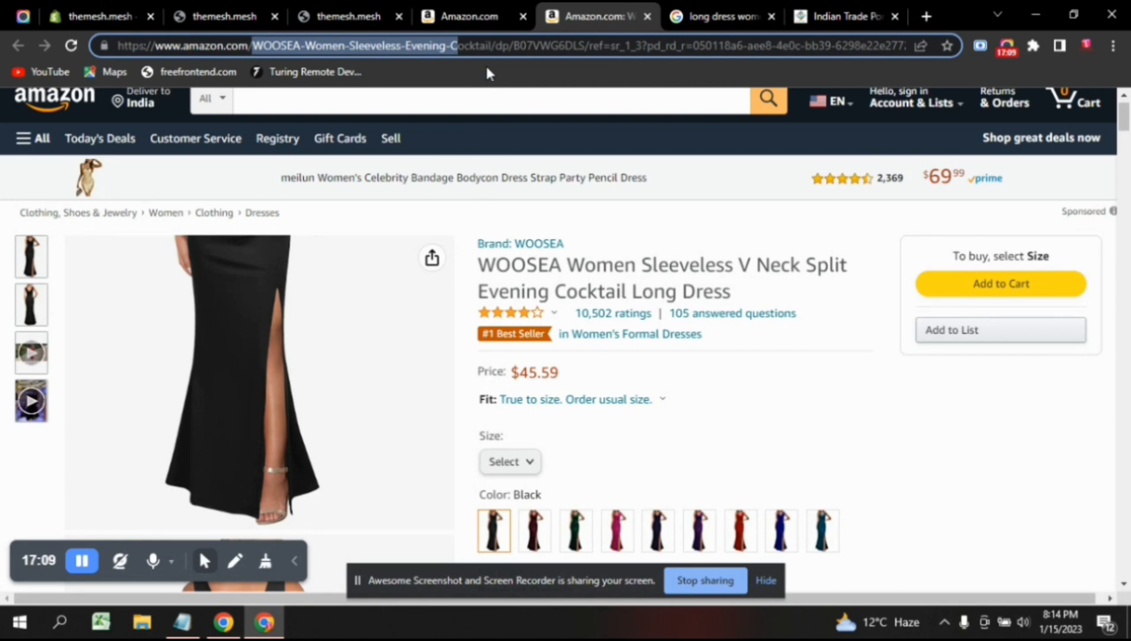
click(98, 8)
click(442, 412)
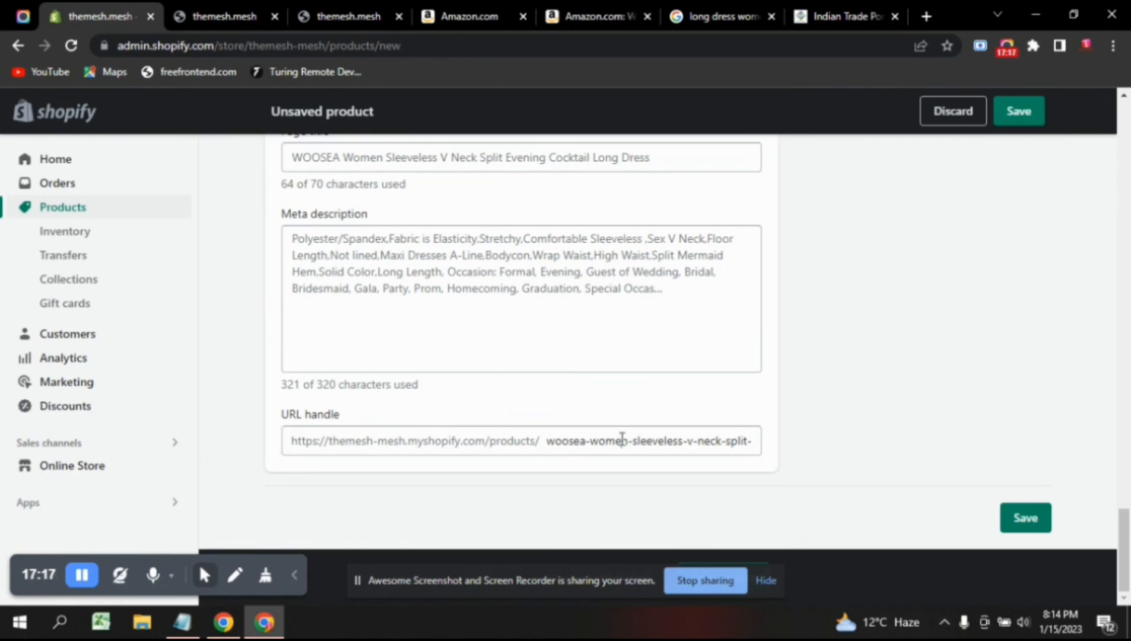
click(622, 438)
key(Right)
key(Right)
key(Right)
key(Right)
key(Right)
key(Right)
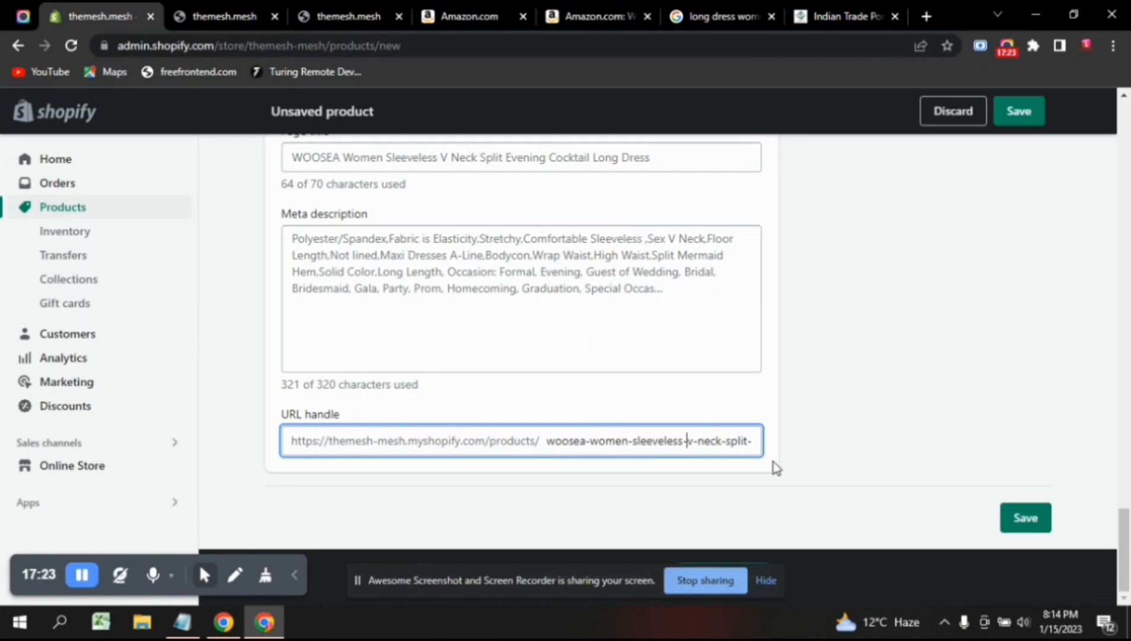
click(833, 460)
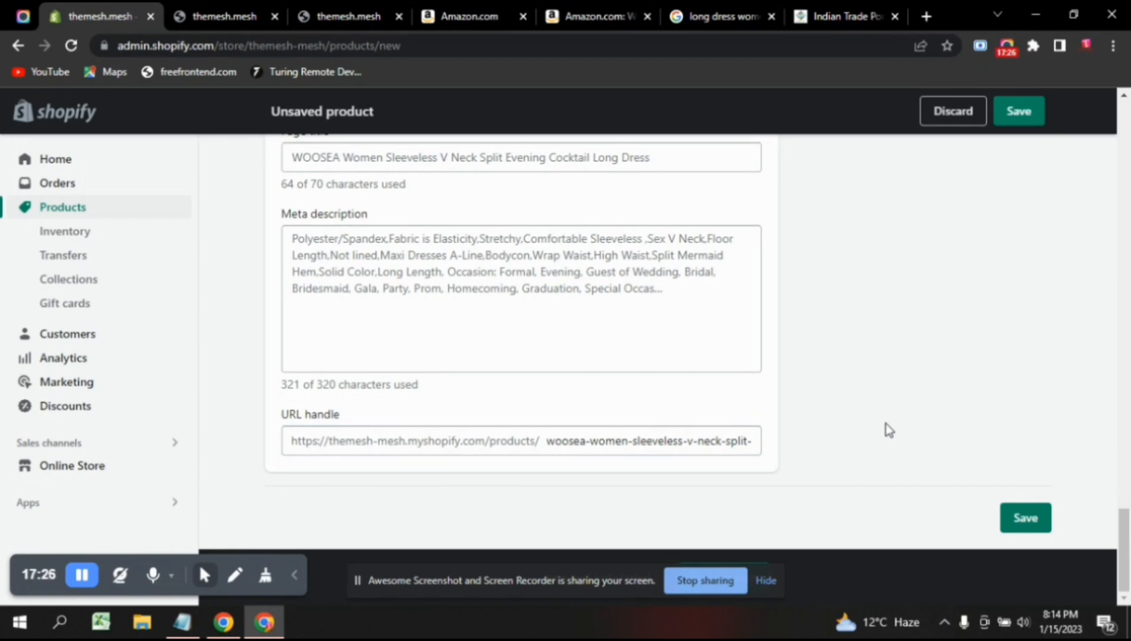
scroll(886, 423, up, 10)
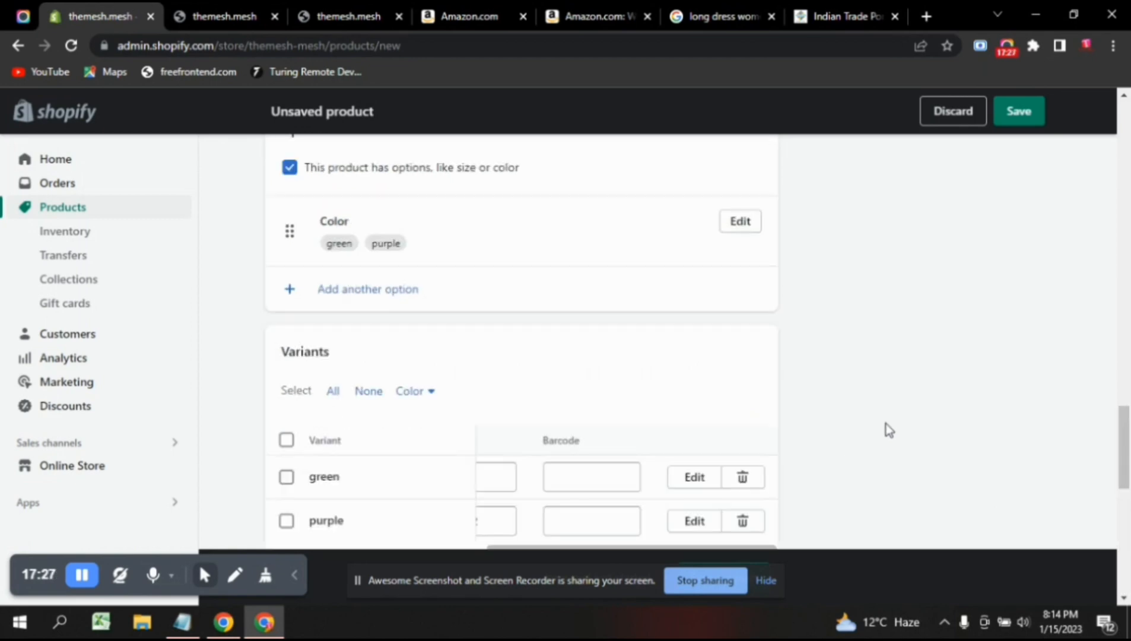
scroll(887, 423, up, 6)
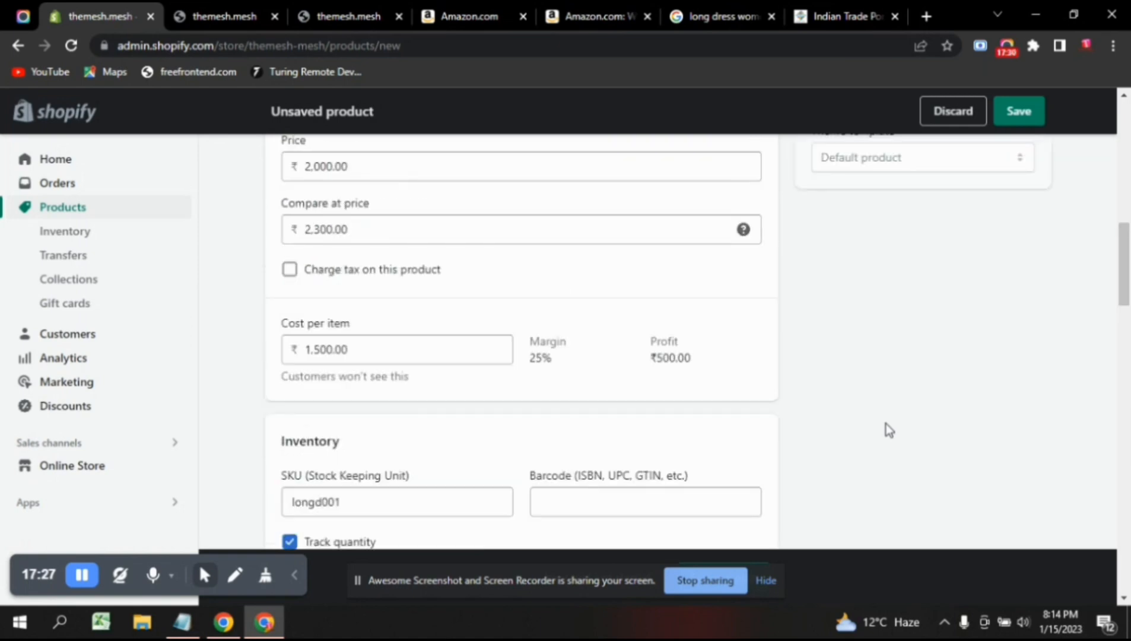
scroll(886, 424, up, 5)
scroll(887, 423, up, 4)
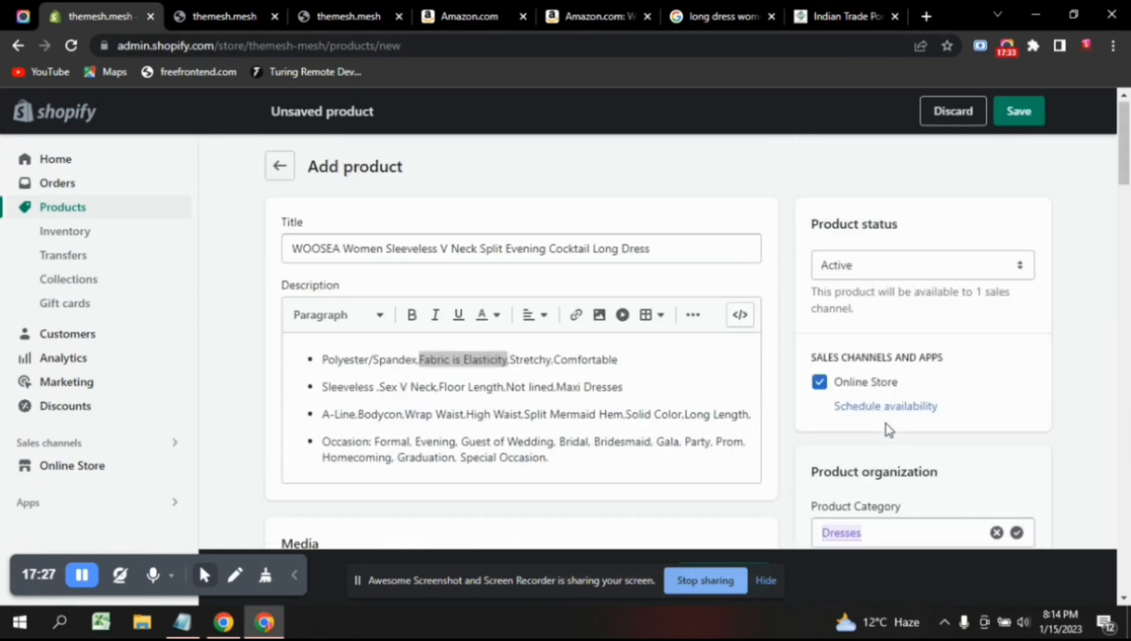
click(935, 273)
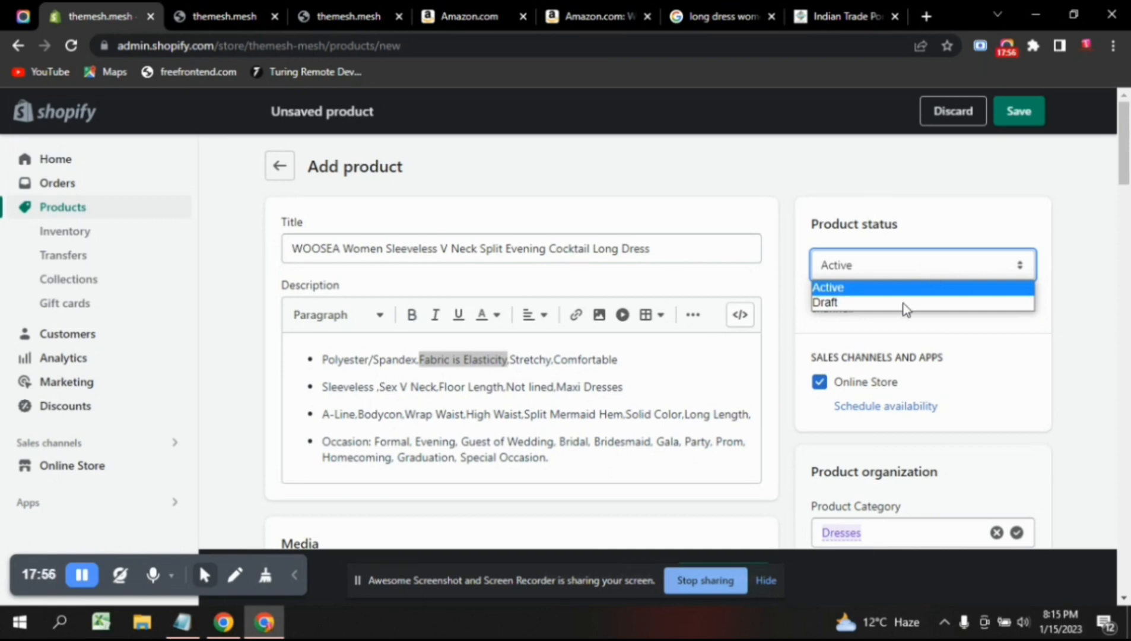
click(905, 288)
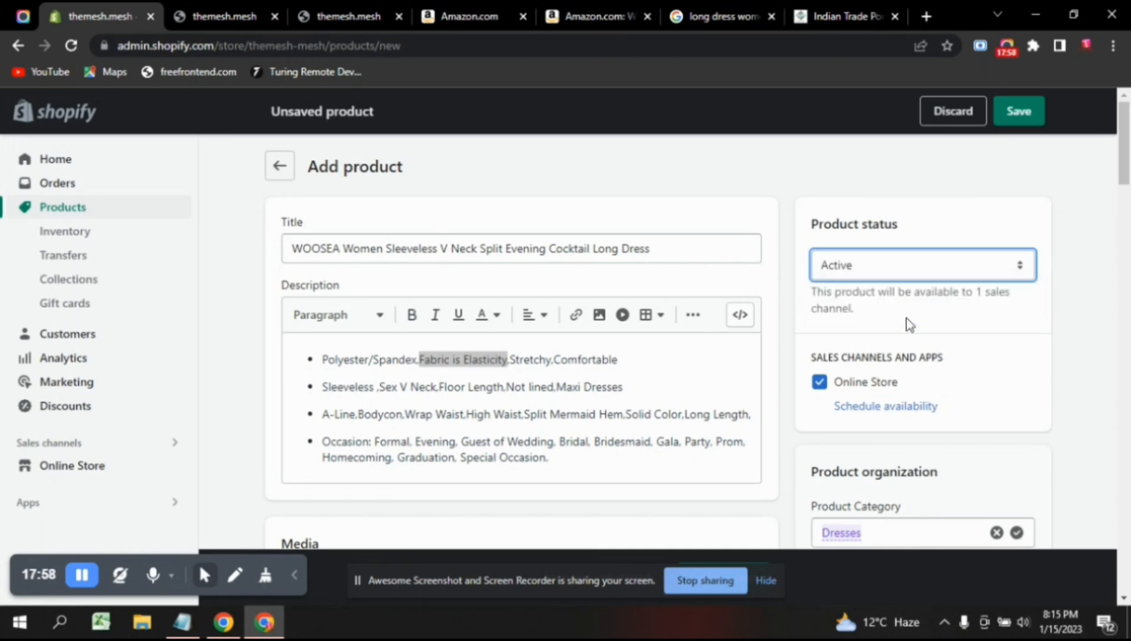
scroll(905, 318, down, 1)
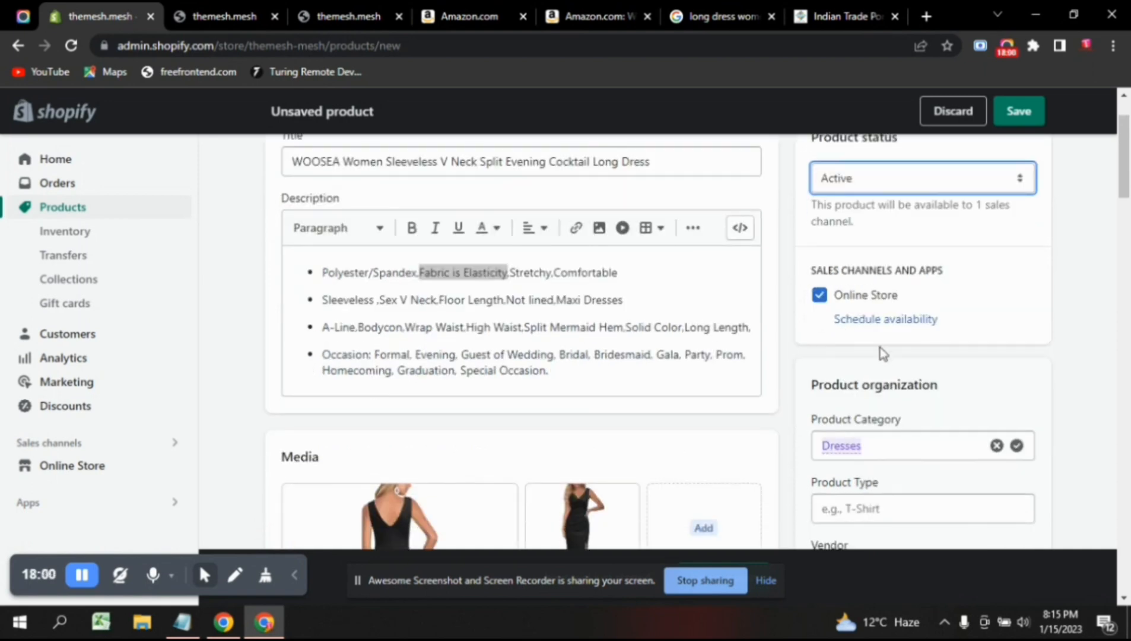
scroll(879, 350, down, 1)
scroll(878, 352, down, 1)
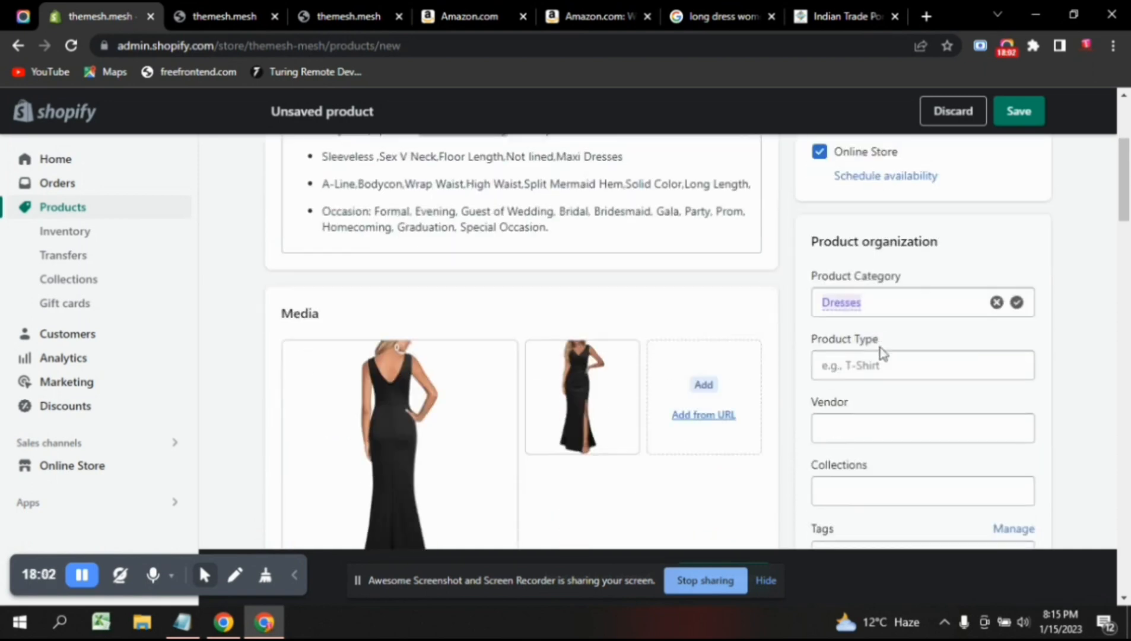
scroll(880, 347, up, 1)
scroll(880, 349, up, 1)
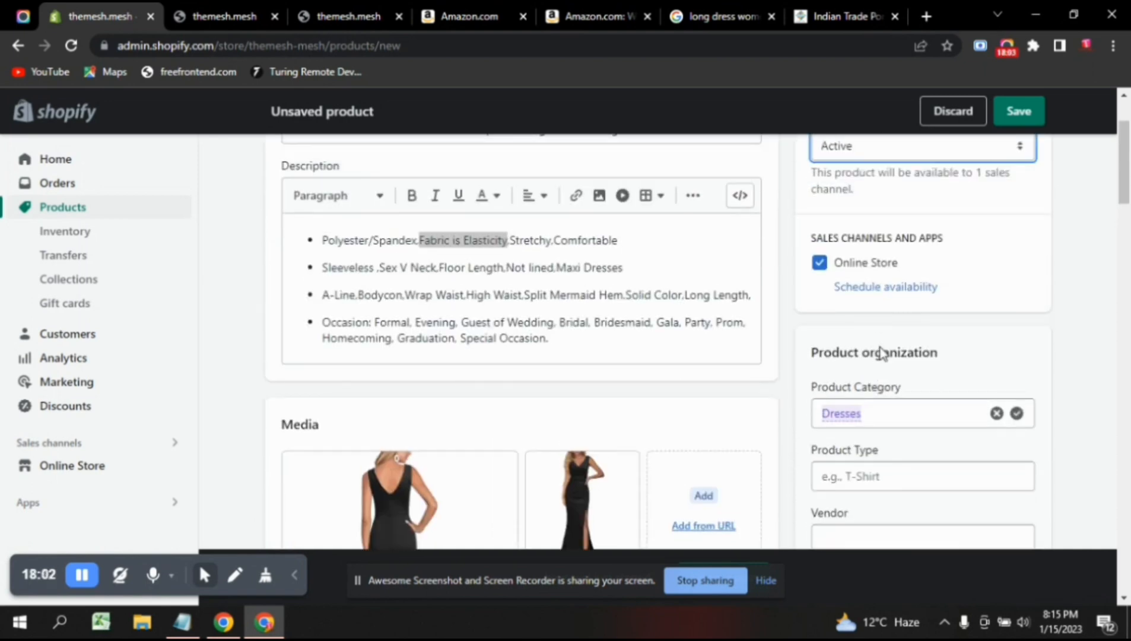
click(919, 288)
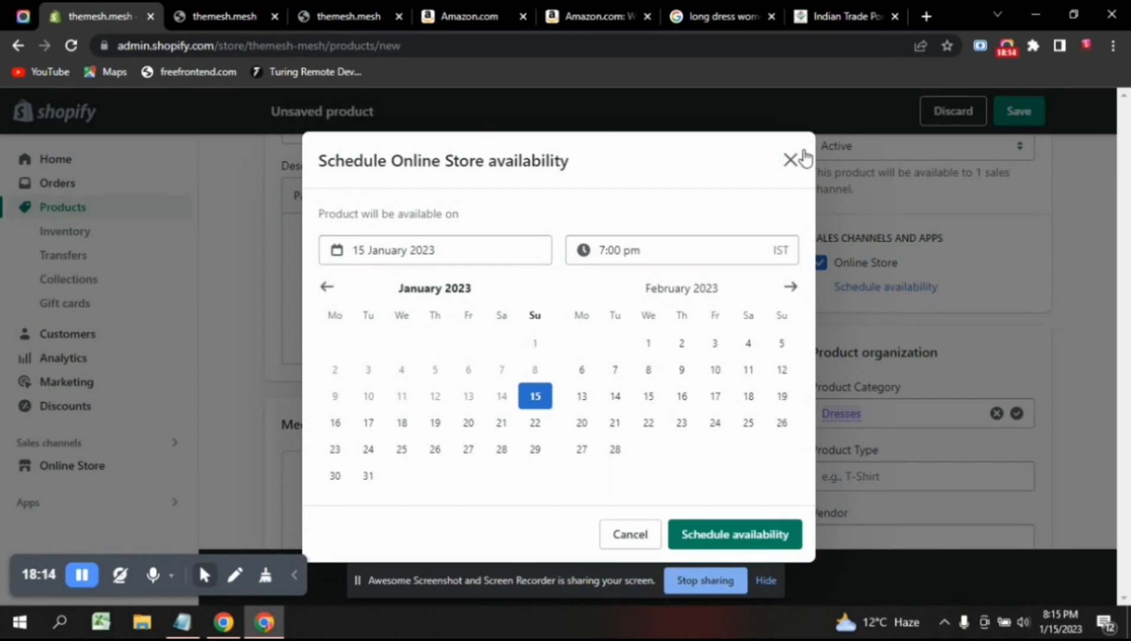
click(791, 160)
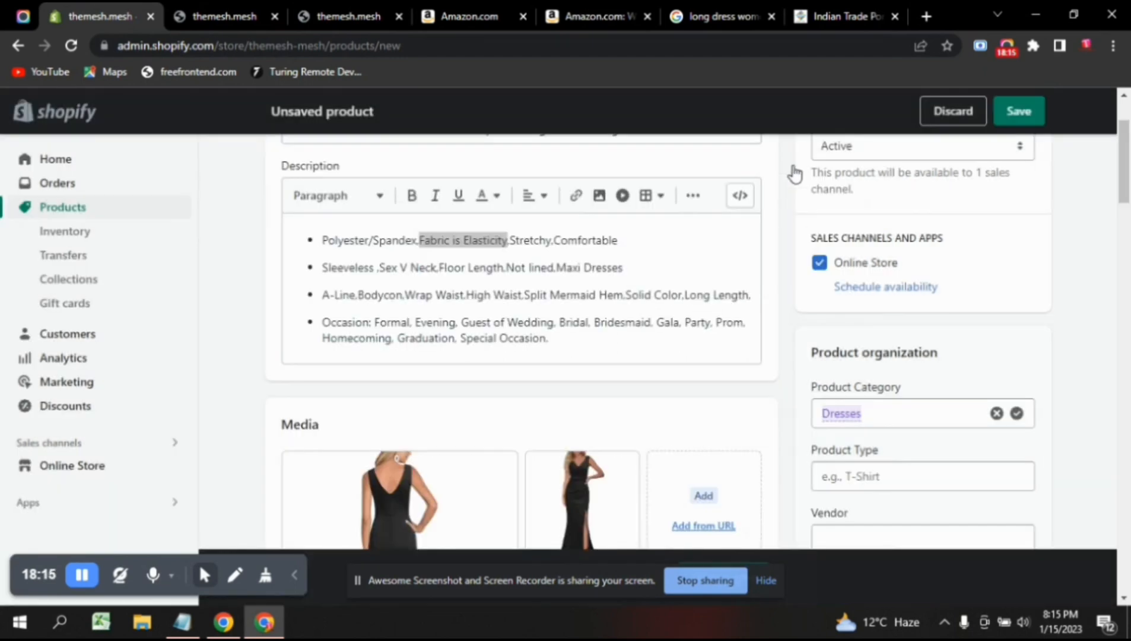
scroll(904, 454, down, 1)
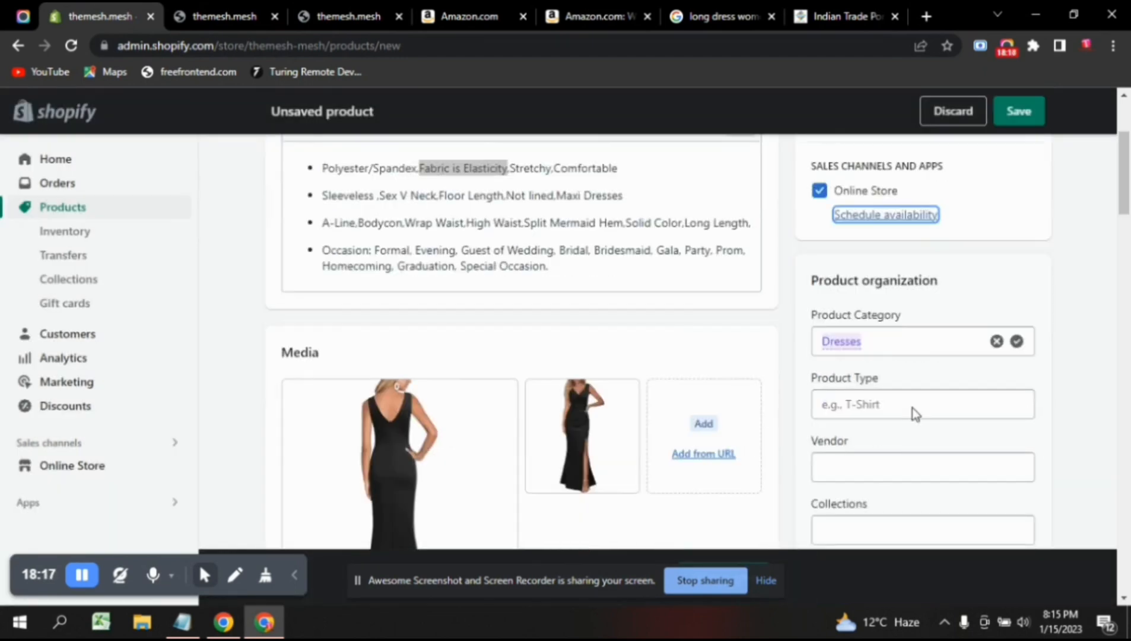
click(873, 339)
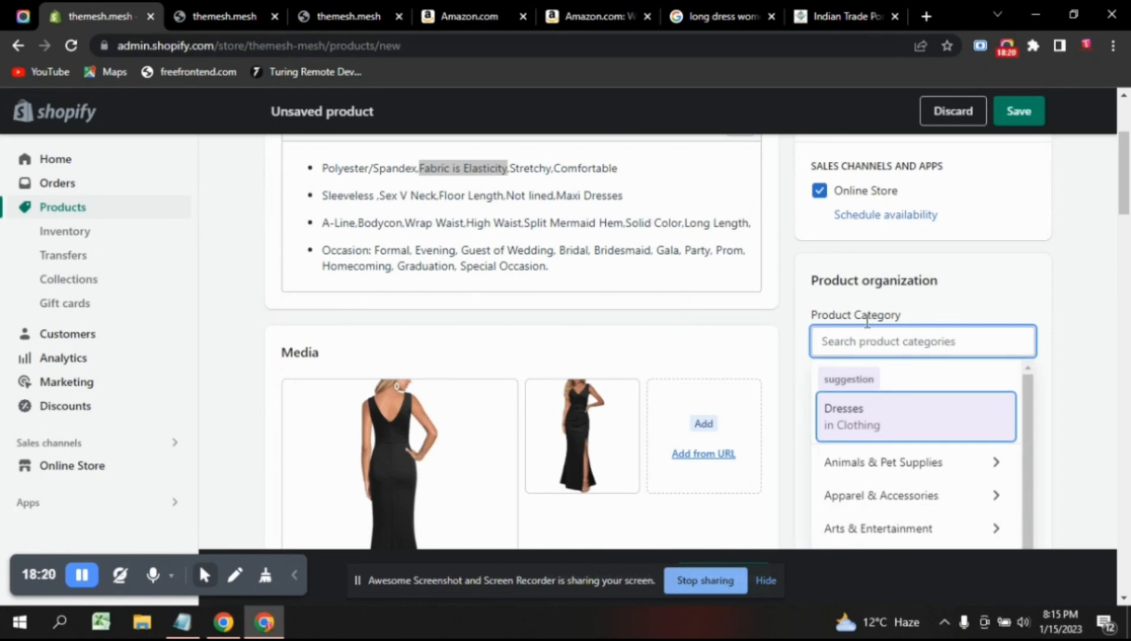
scroll(611, 289, up, 3)
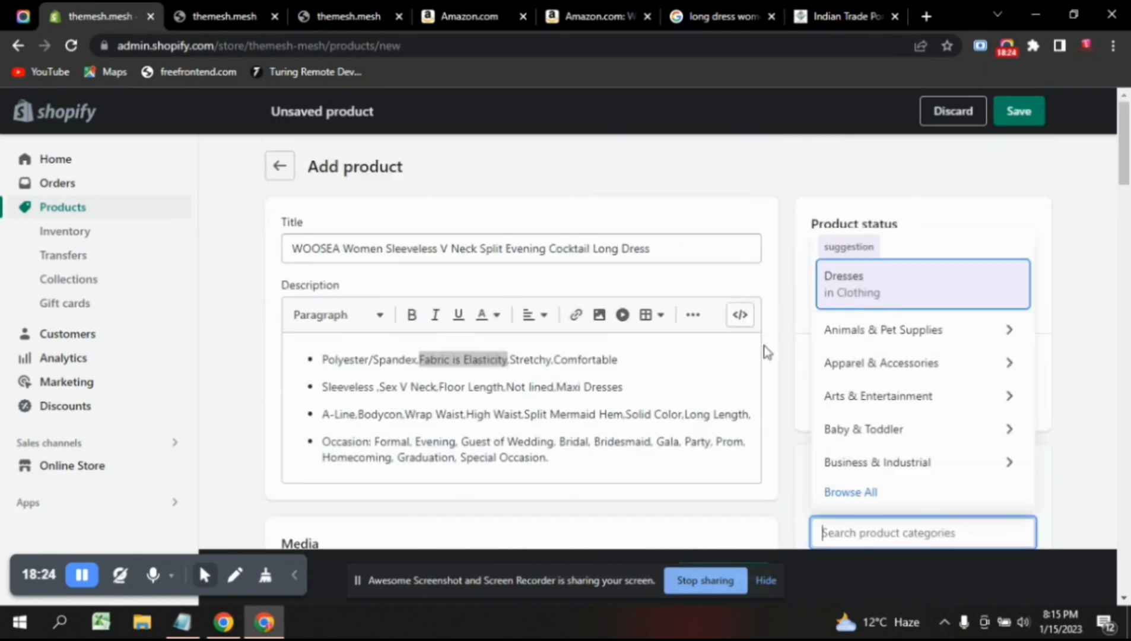
scroll(788, 464, down, 3)
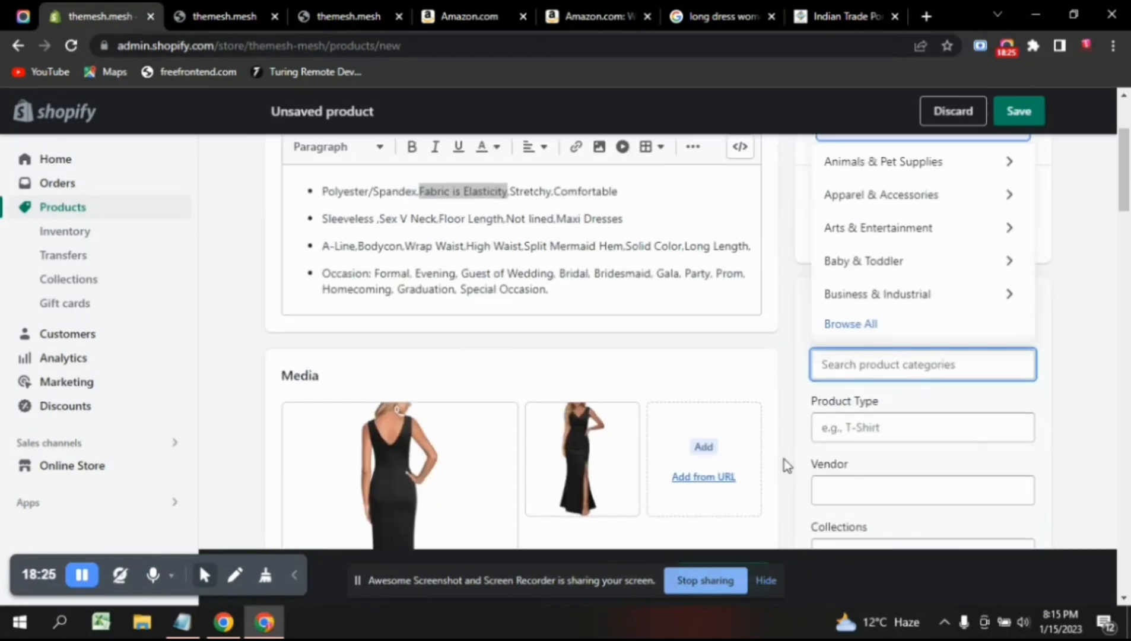
click(1052, 398)
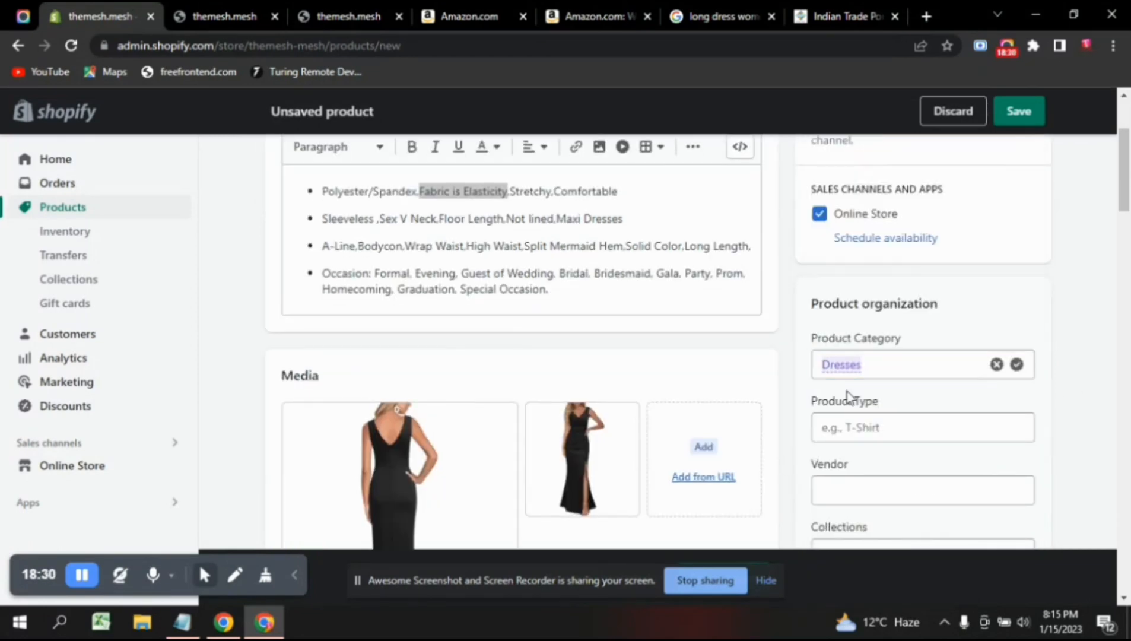
scroll(900, 392, down, 1)
scroll(900, 391, down, 1)
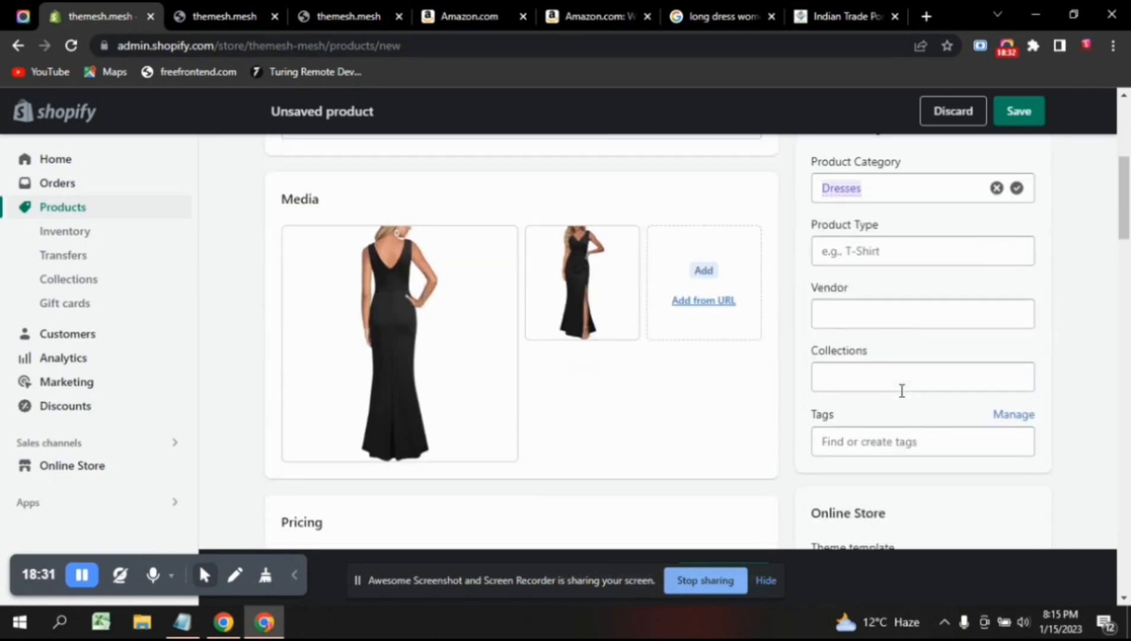
Set the dress's product type to Long Dress.
click(894, 258)
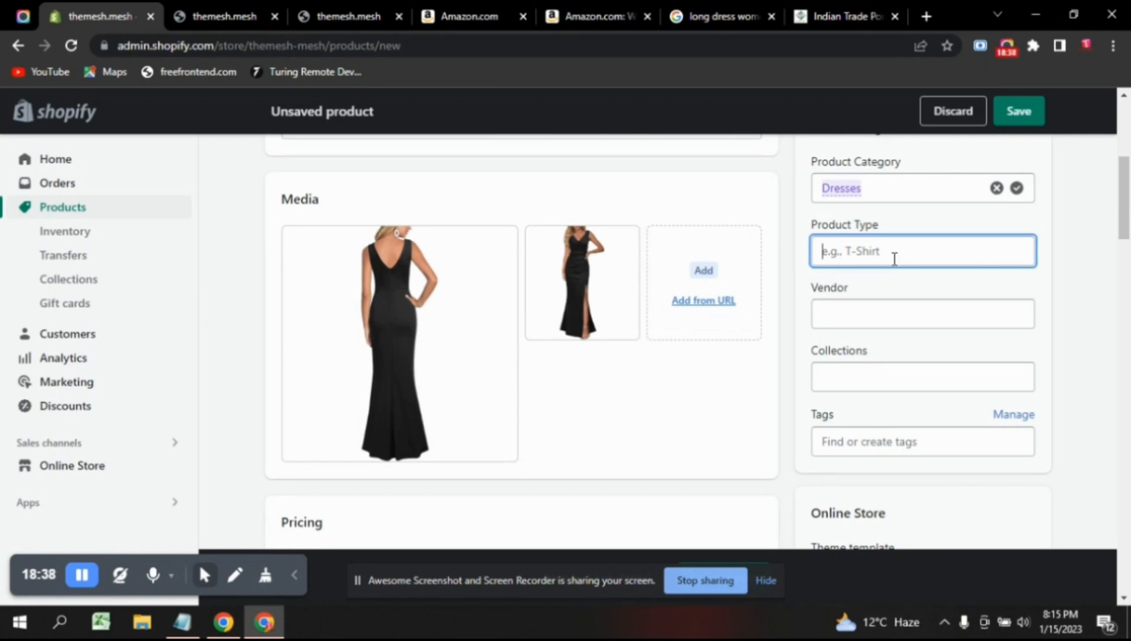
text(L)
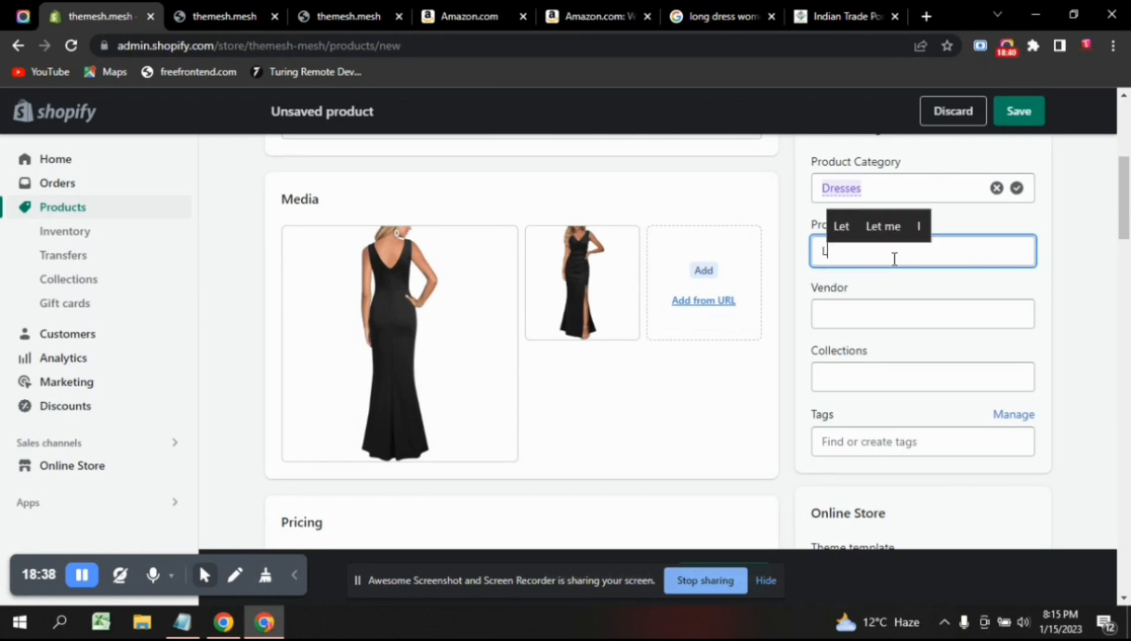
text(ong D)
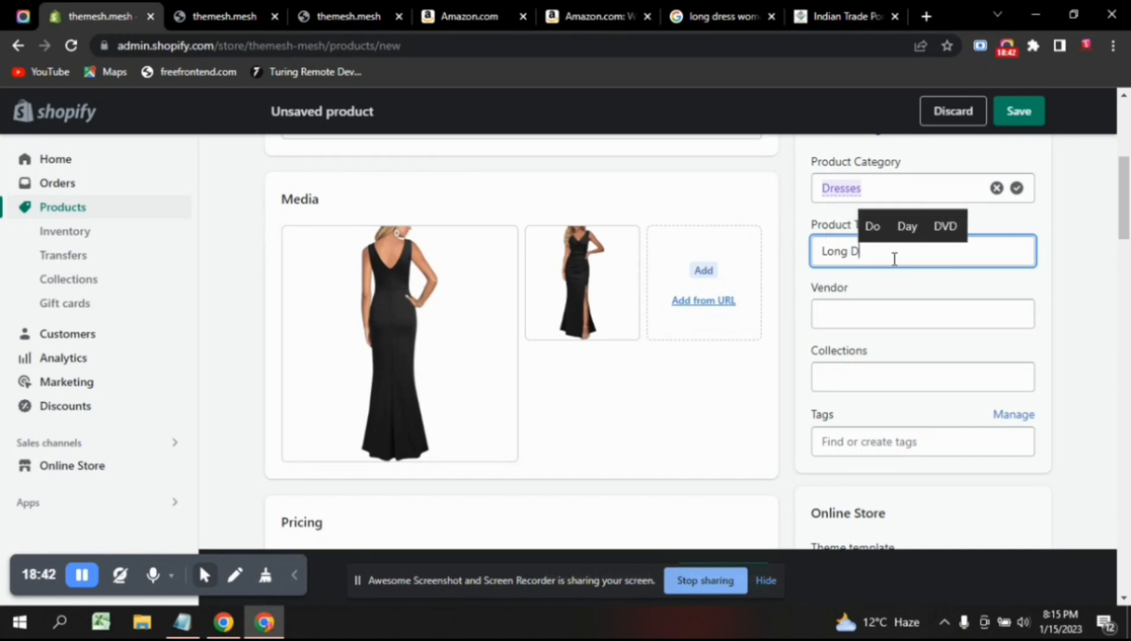
text(ress)
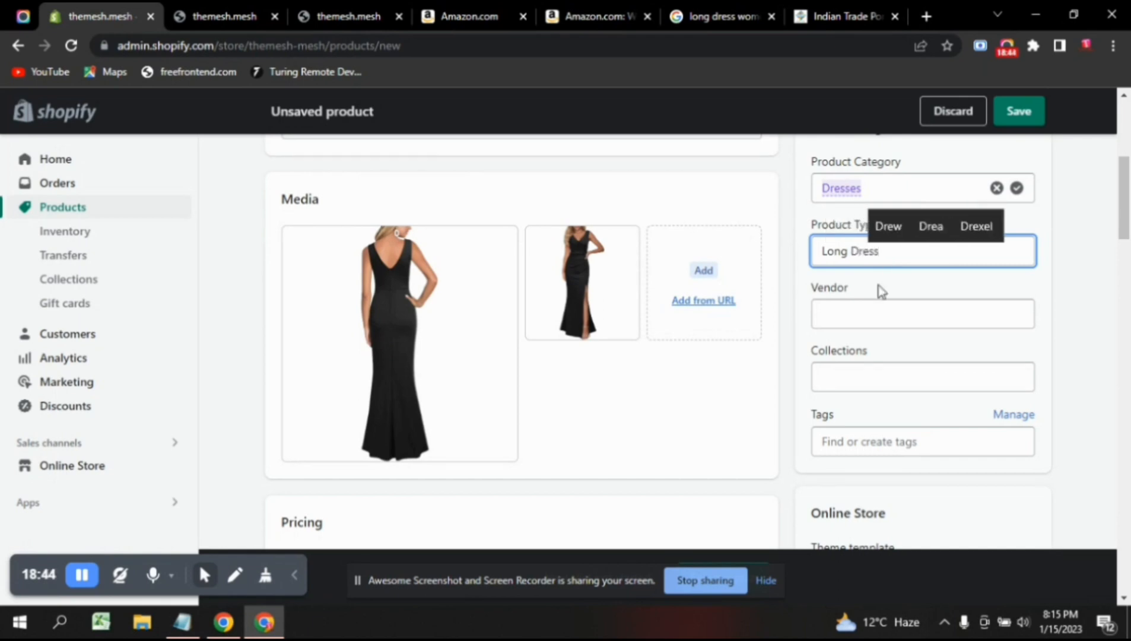
click(924, 290)
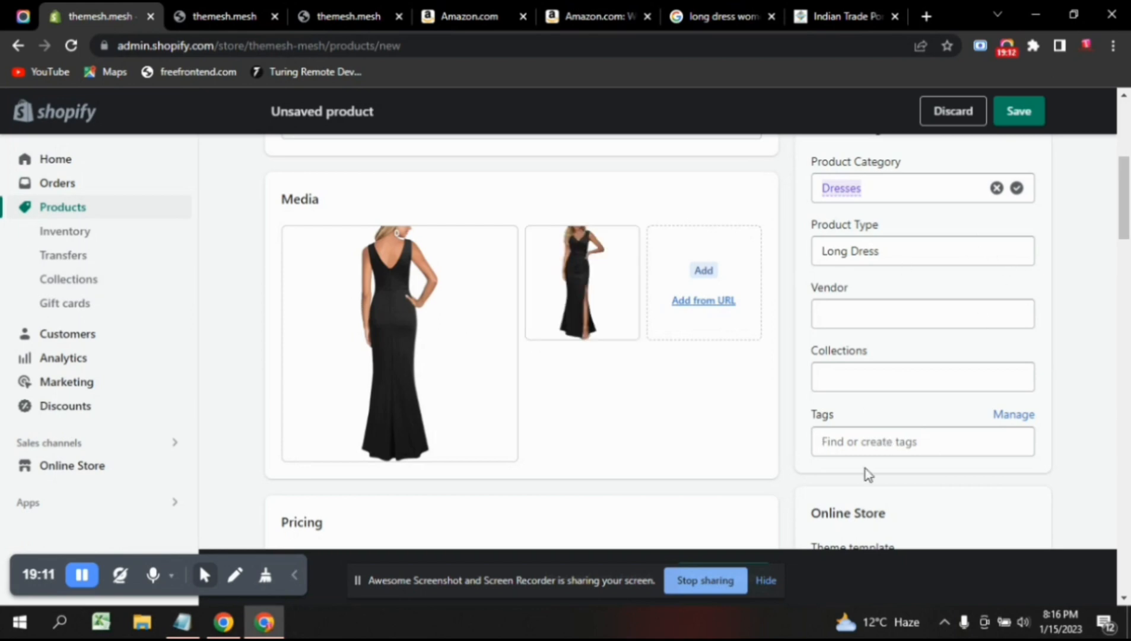
click(899, 257)
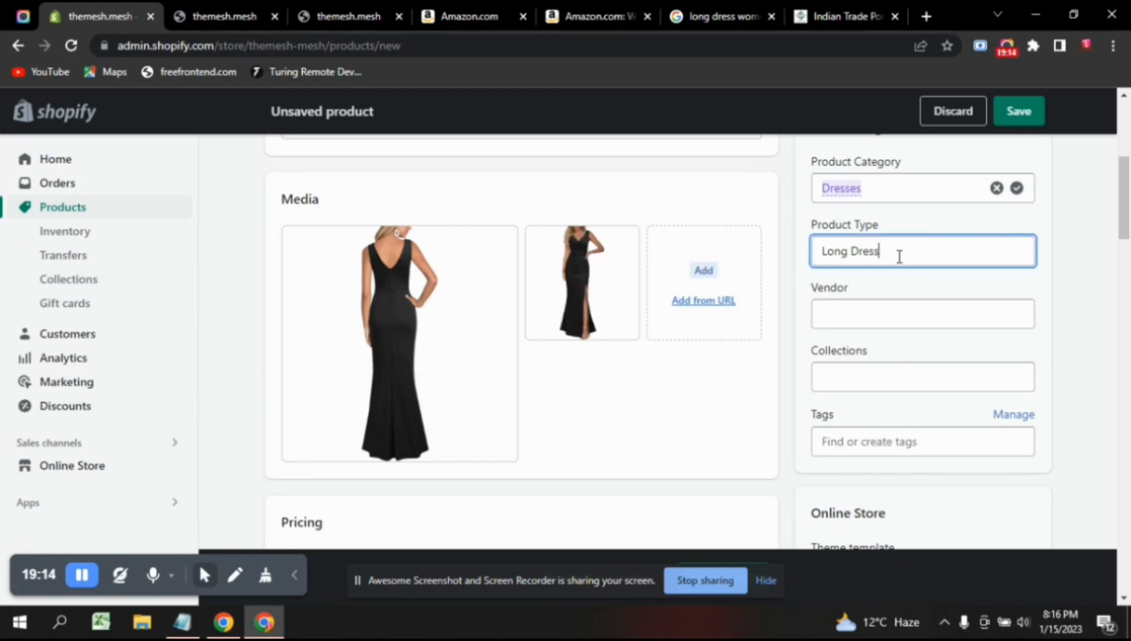
Add the seller's name as a new vendor and leave Collections empty.
click(893, 321)
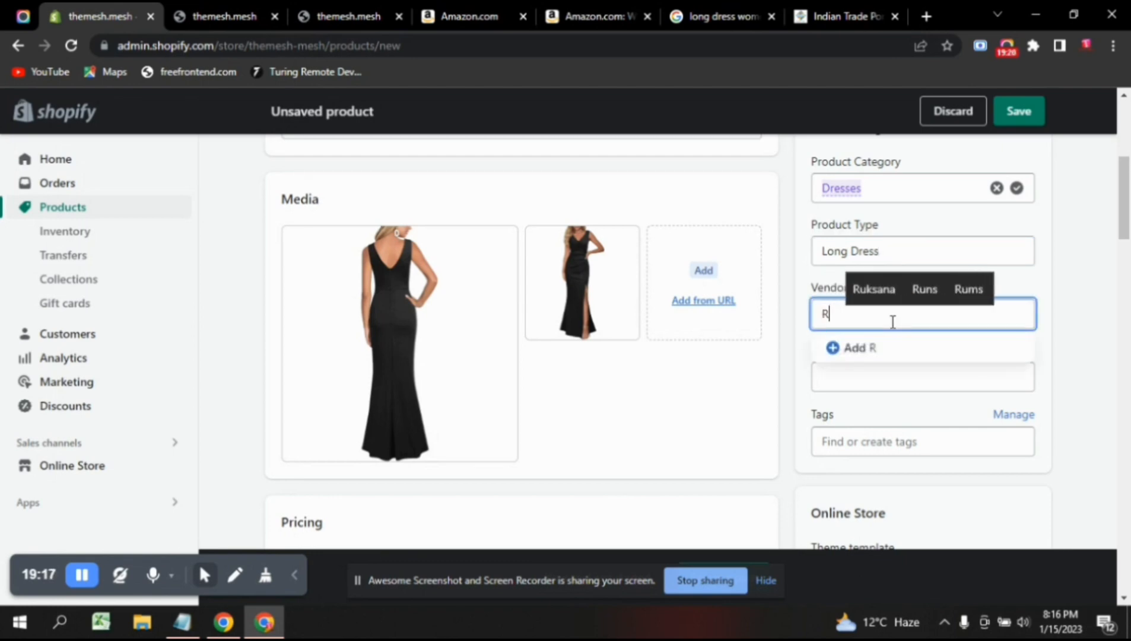
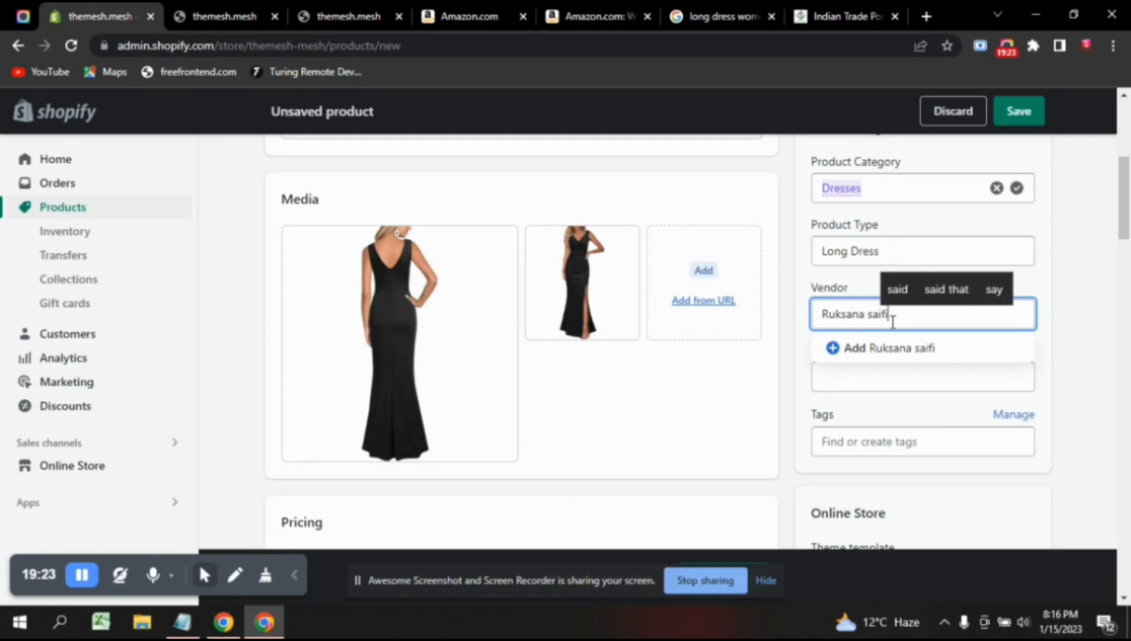
click(914, 355)
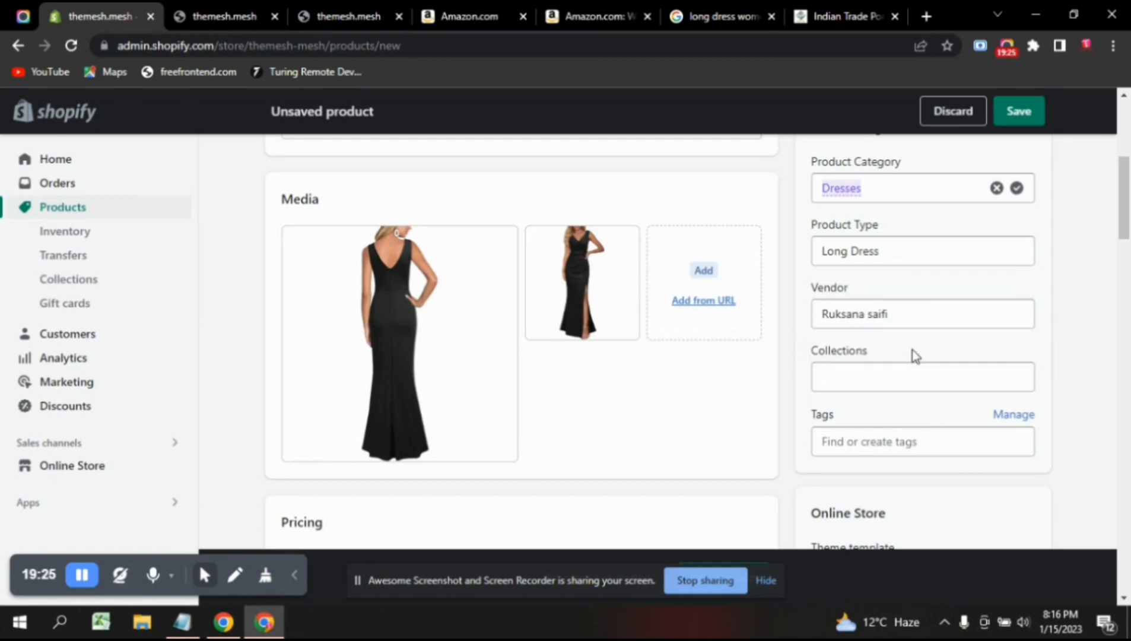
click(870, 378)
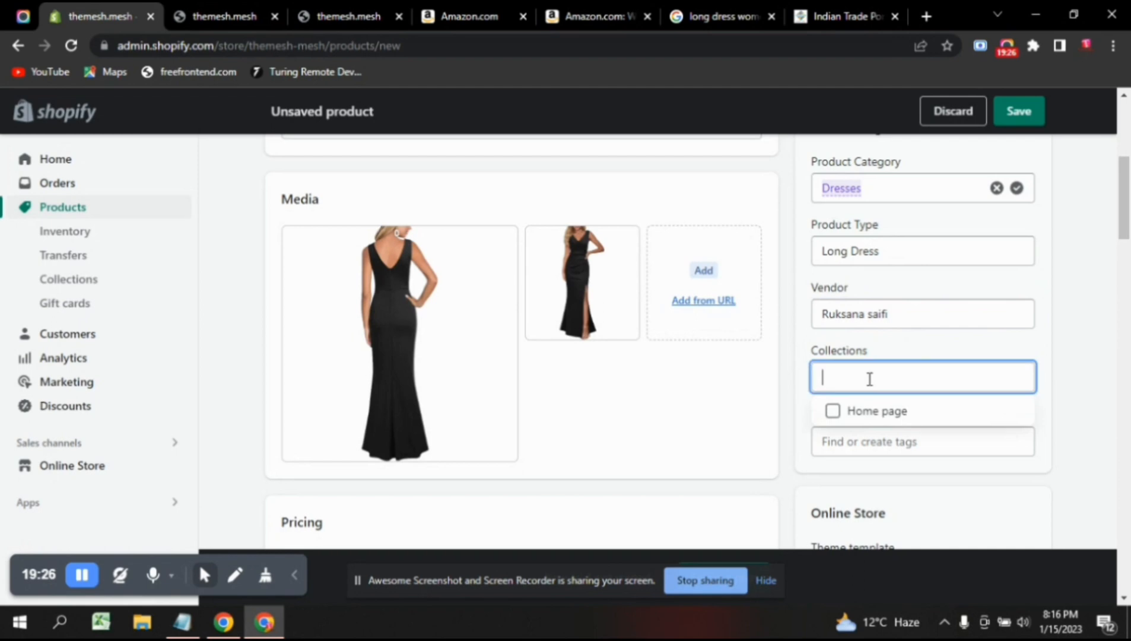
click(897, 350)
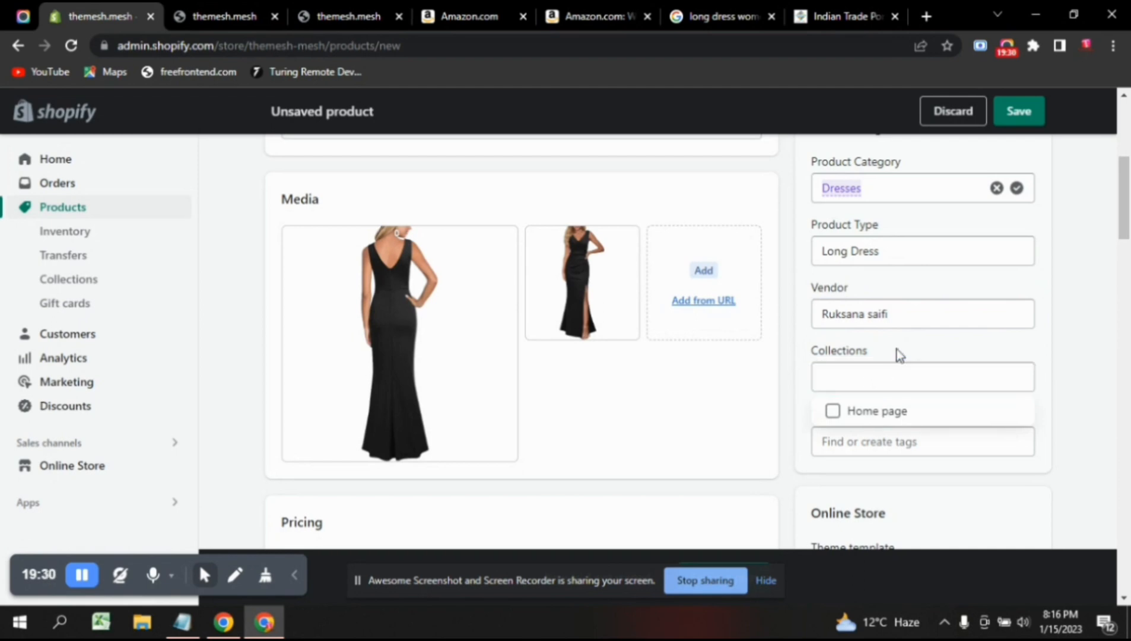
click(1059, 352)
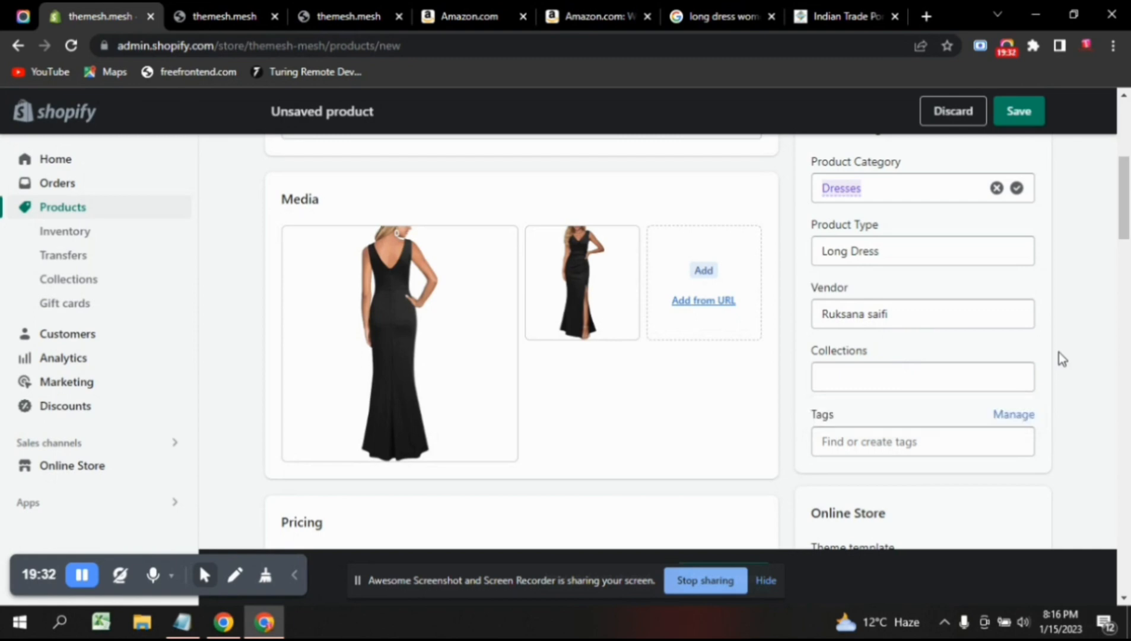
Add the tag 'Long women Dress', correcting the typo along the way.
click(866, 443)
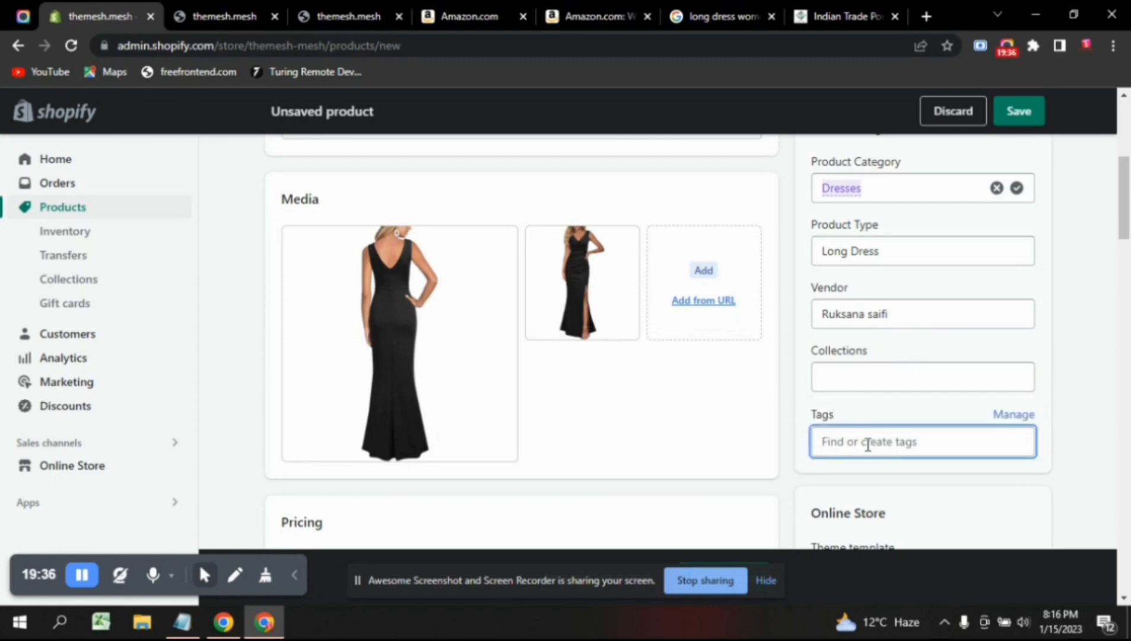
text(Long)
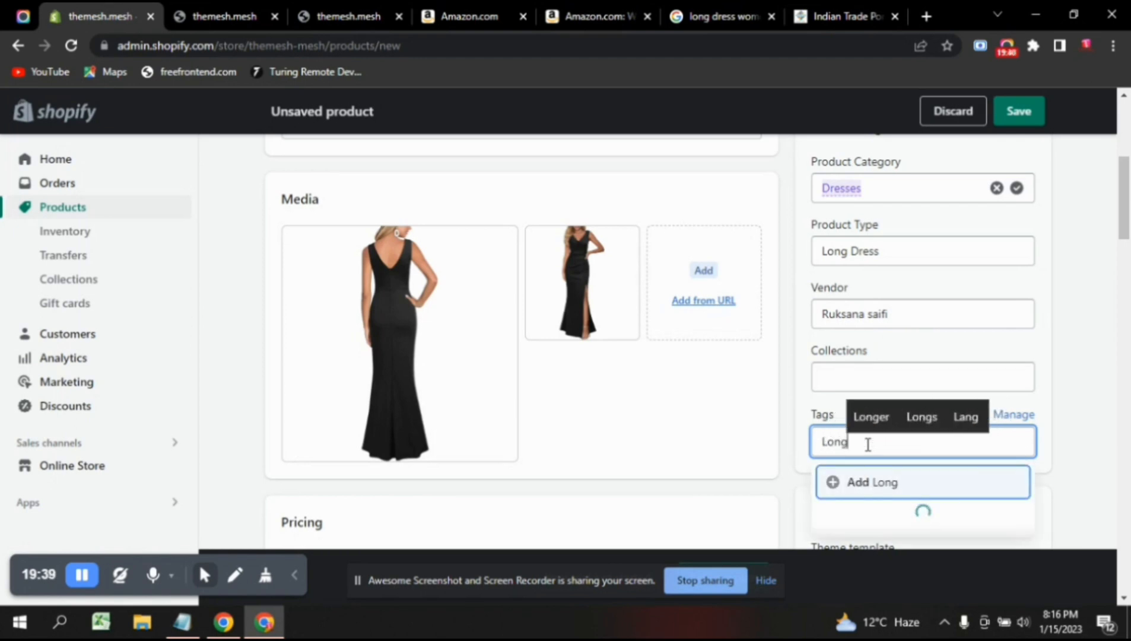
text( Dress)
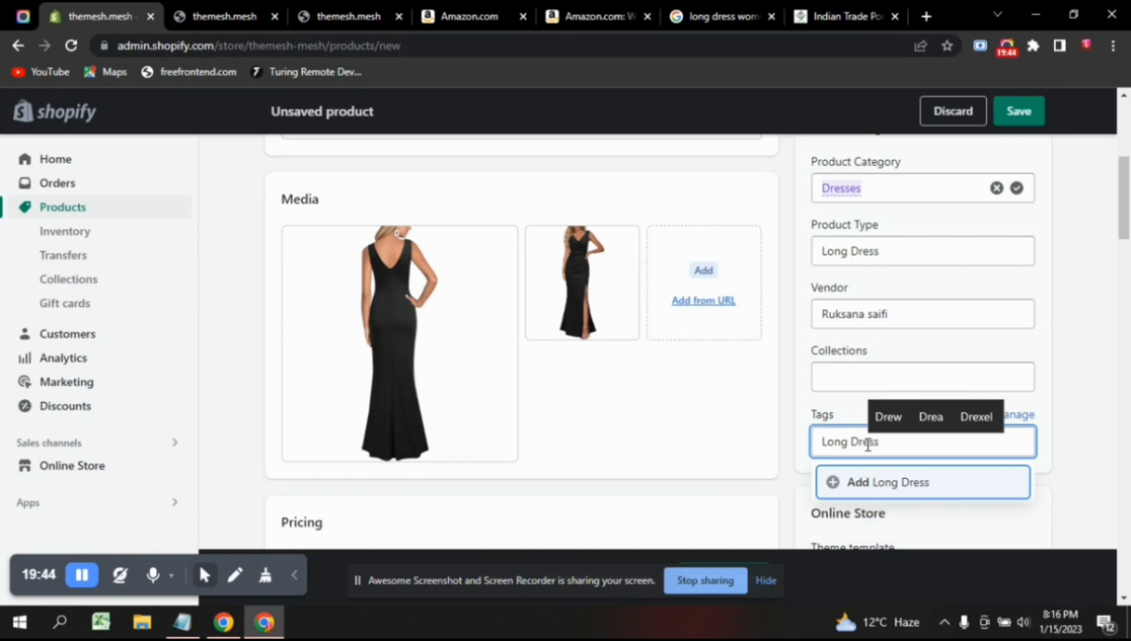
click(849, 442)
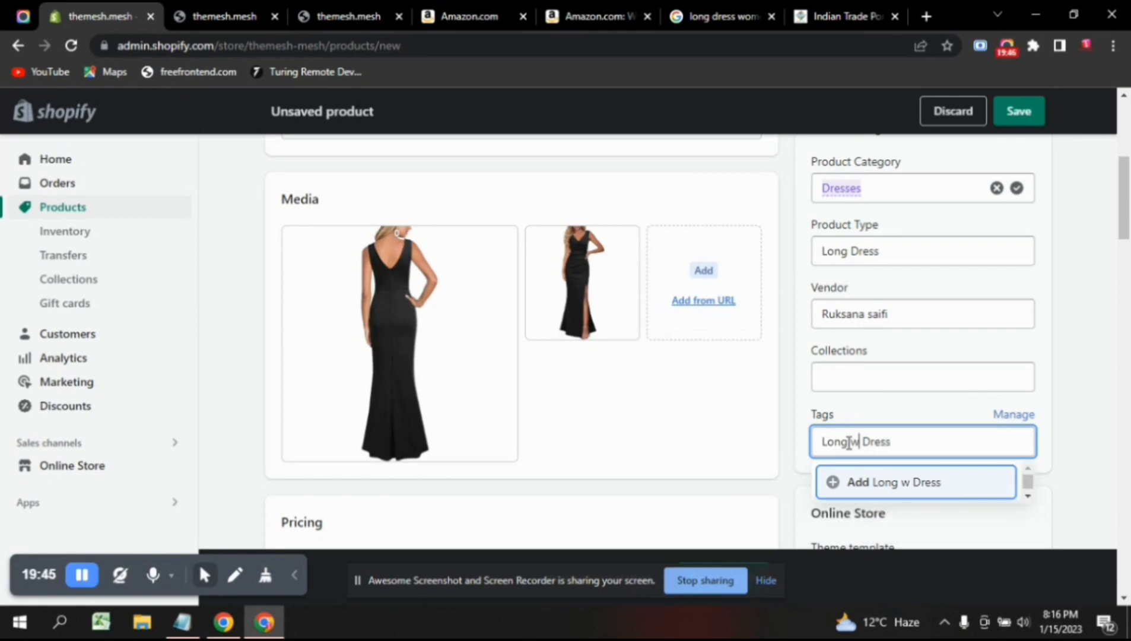
text(woemn)
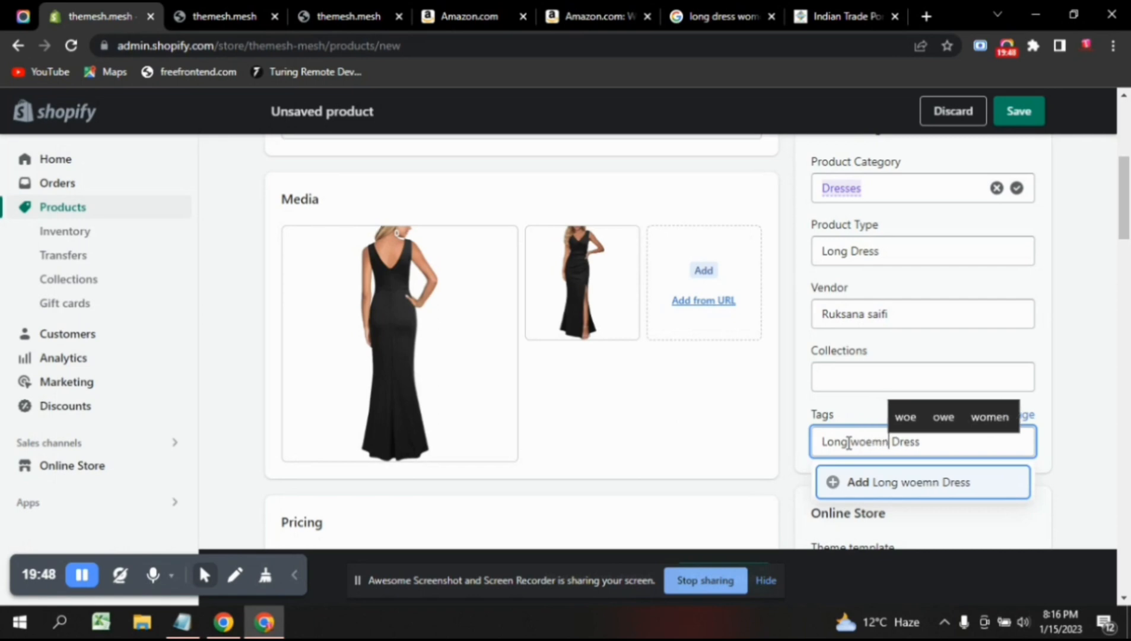
key(BackSpace)
key(BackSpace)
key(BackSpace)
key(BackSpace)
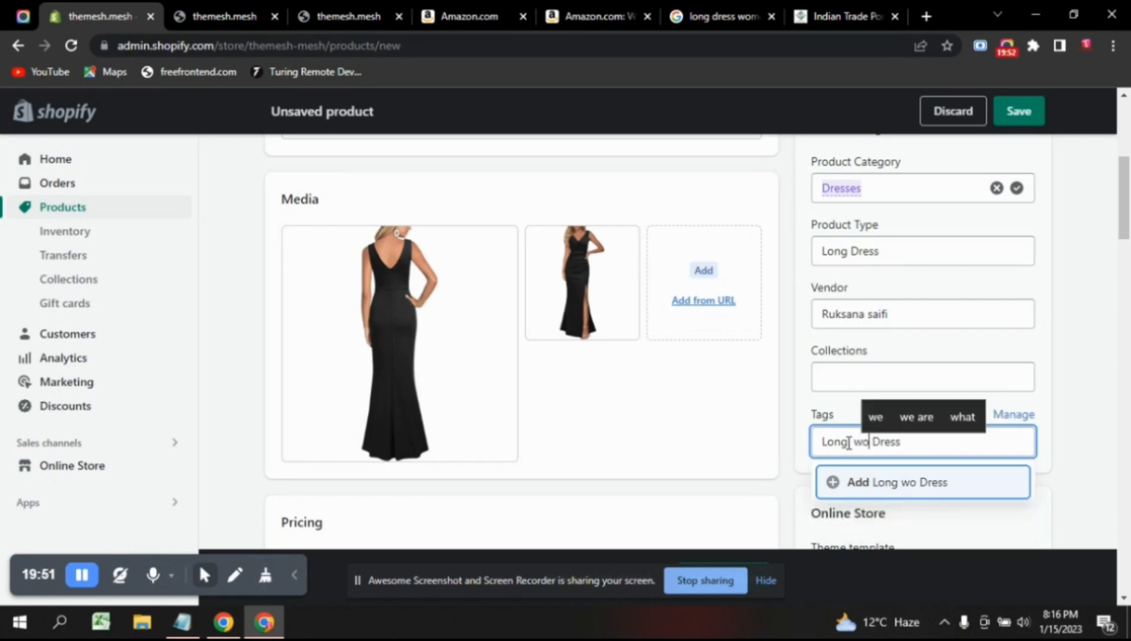
text(o)
text(emn)
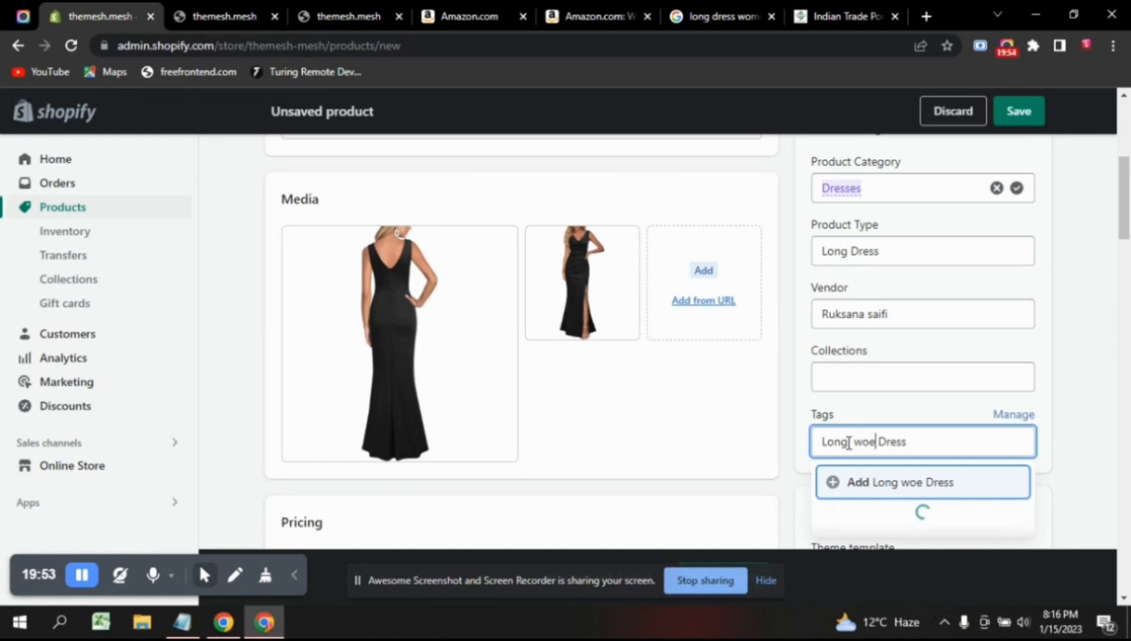
key(Left)
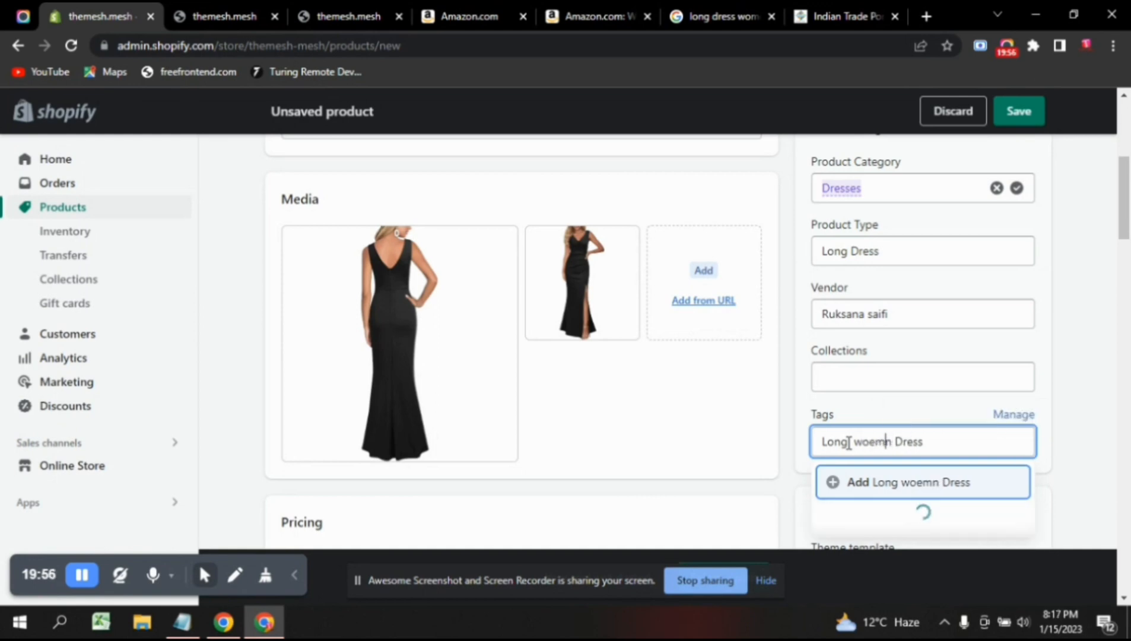
key(BackSpace)
key(BackSpace)
text(me)
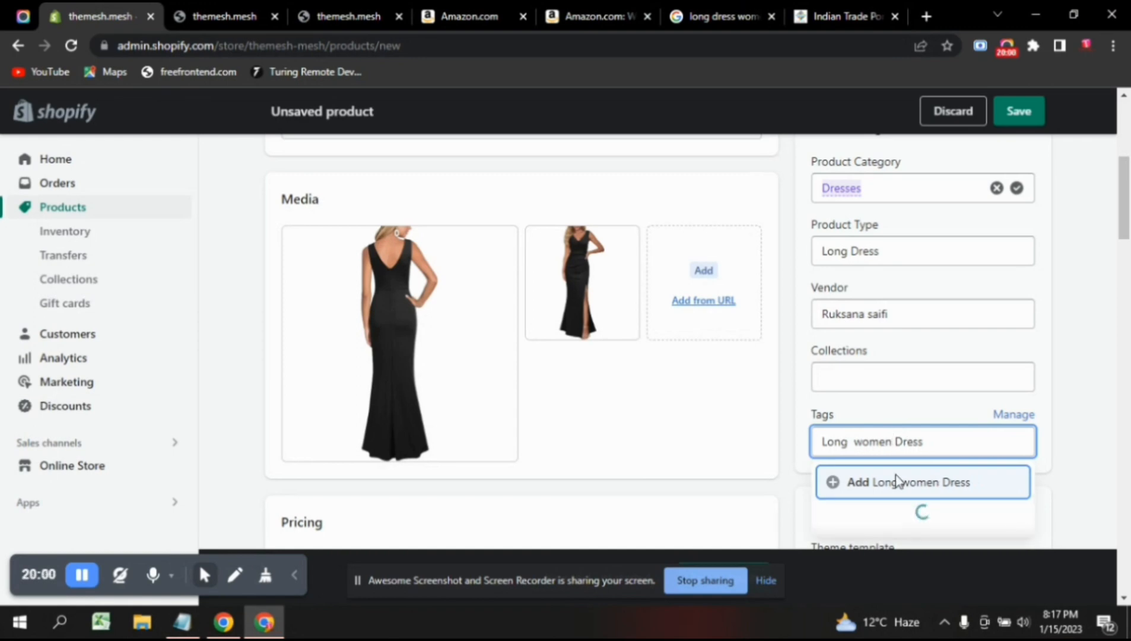
click(949, 484)
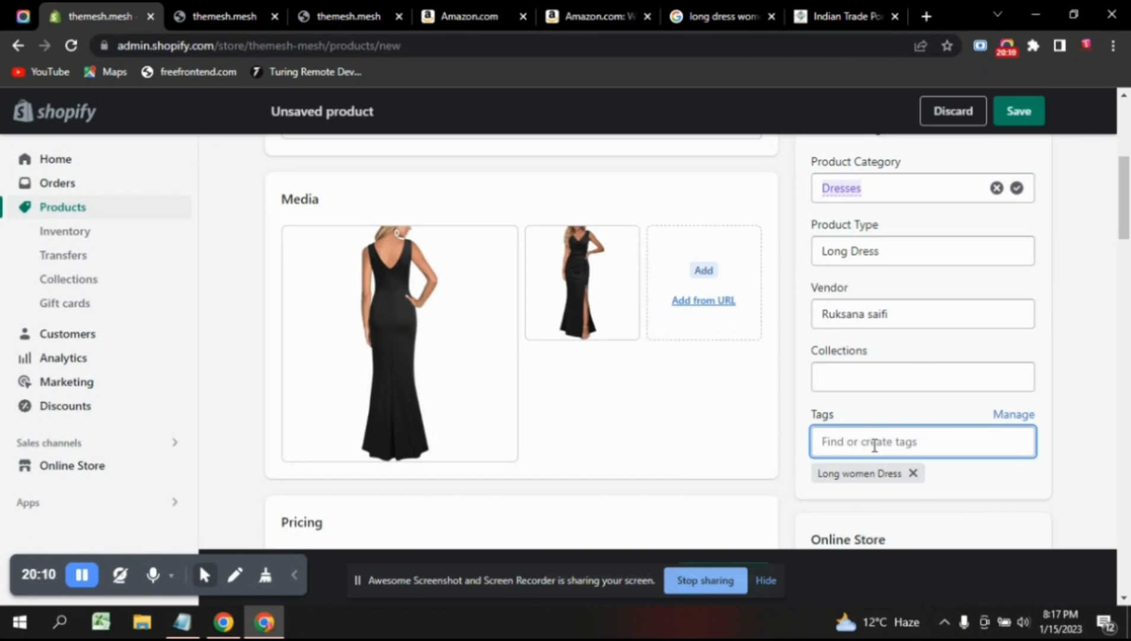
Add the tag 'V nack dress' and finish editing tags.
text(V)
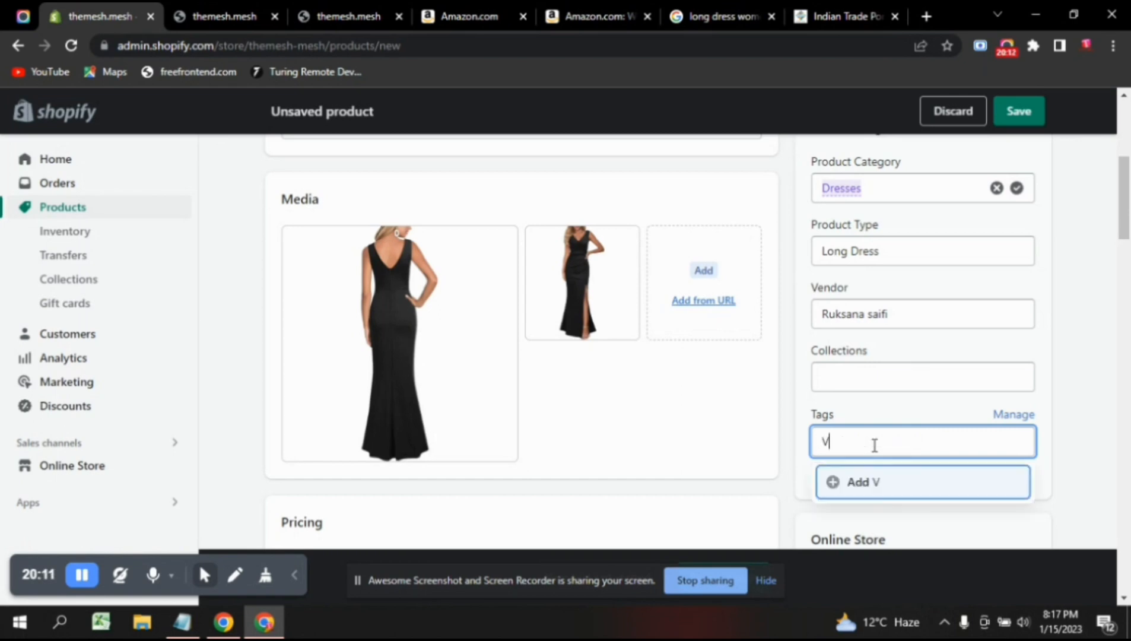
text( nack dress)
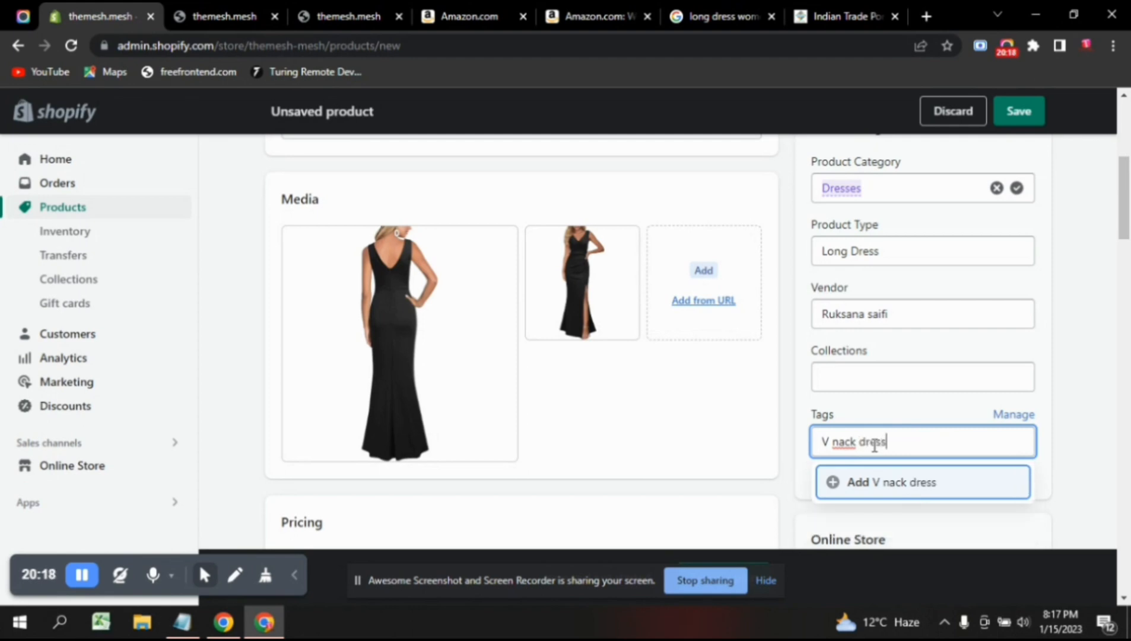
click(902, 486)
scroll(934, 499, down, 2)
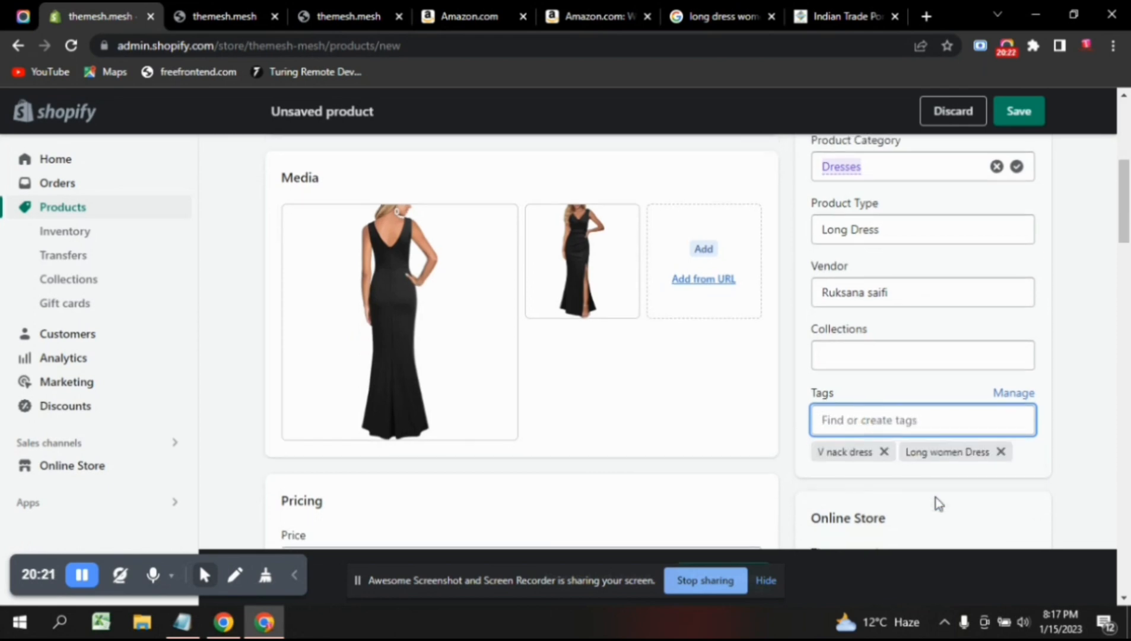
scroll(938, 503, down, 1)
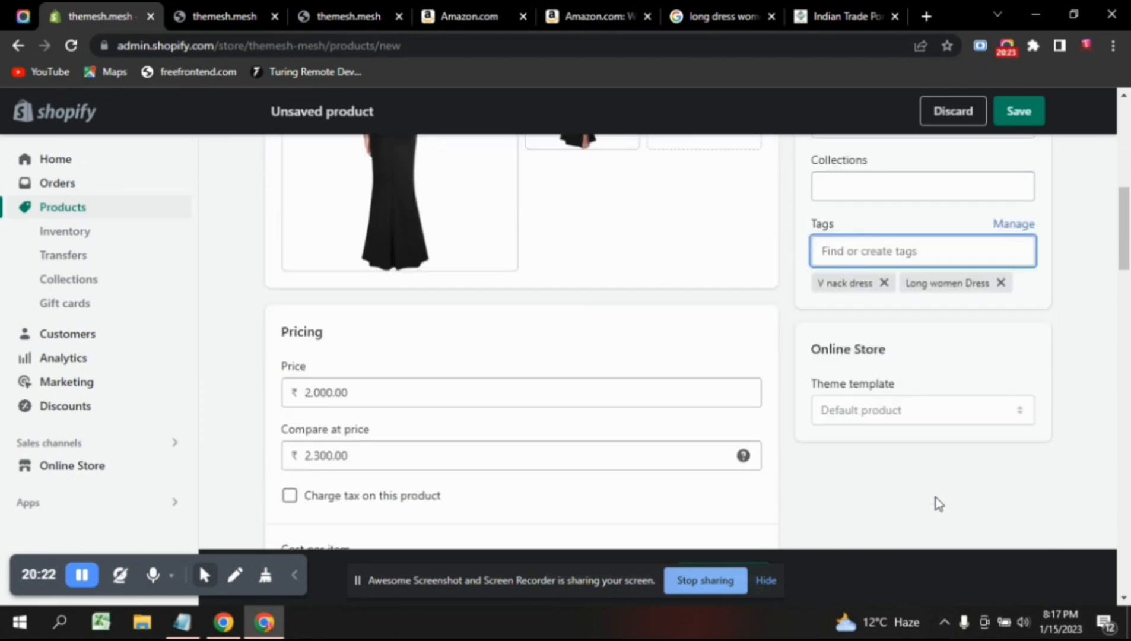
click(907, 415)
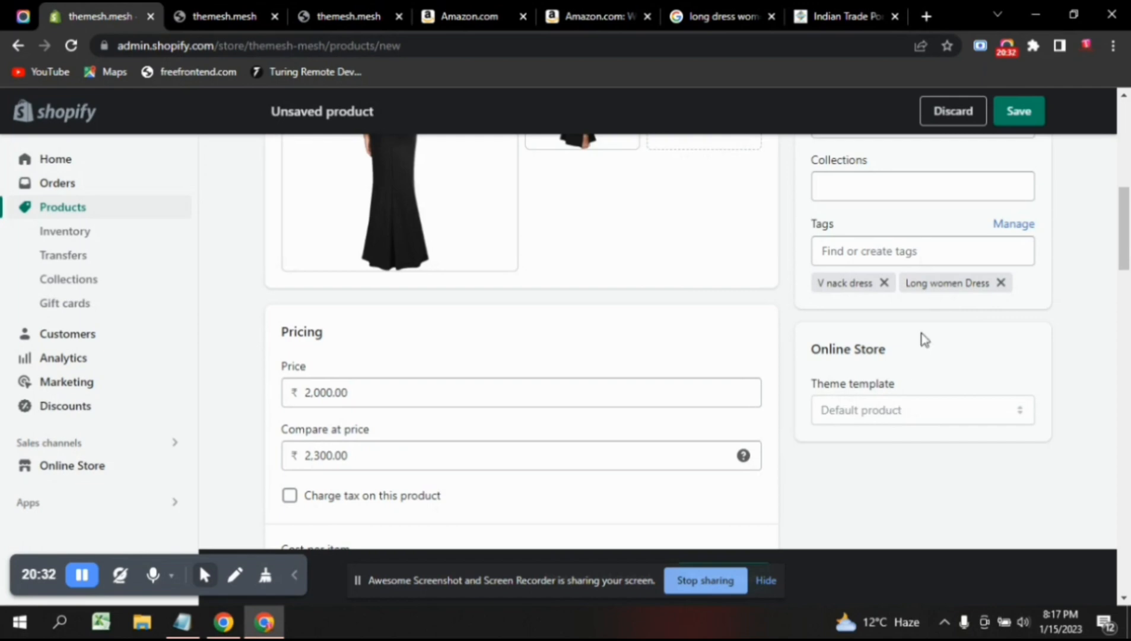
Save the WOOSEA long dress as an active product and go to the storefront tab.
scroll(924, 339, up, 3)
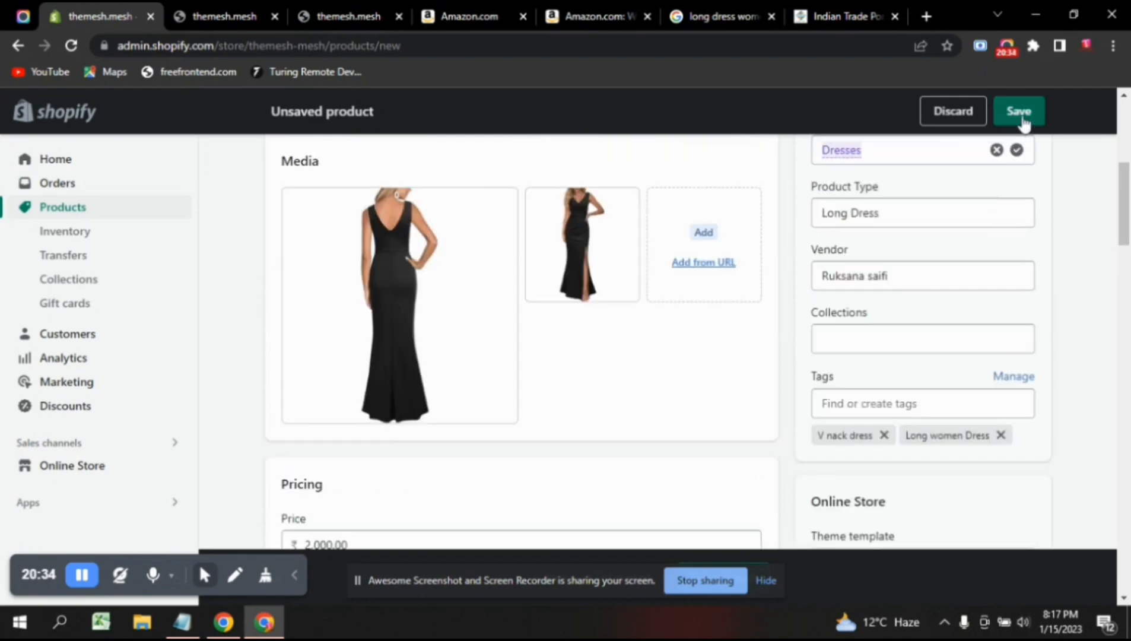
click(1023, 121)
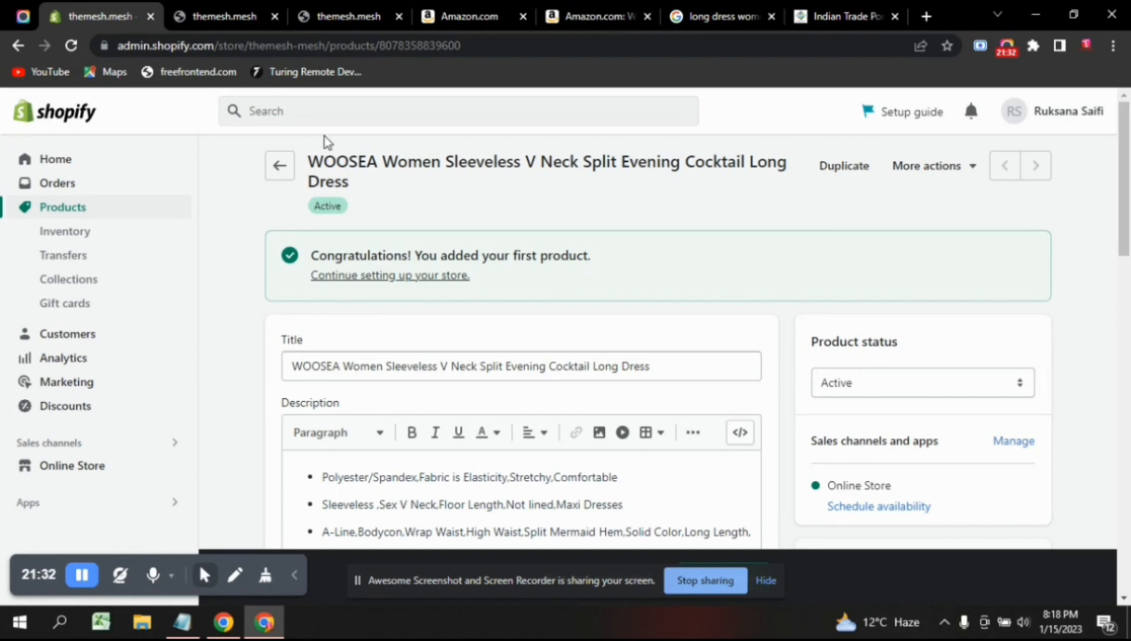
click(224, 16)
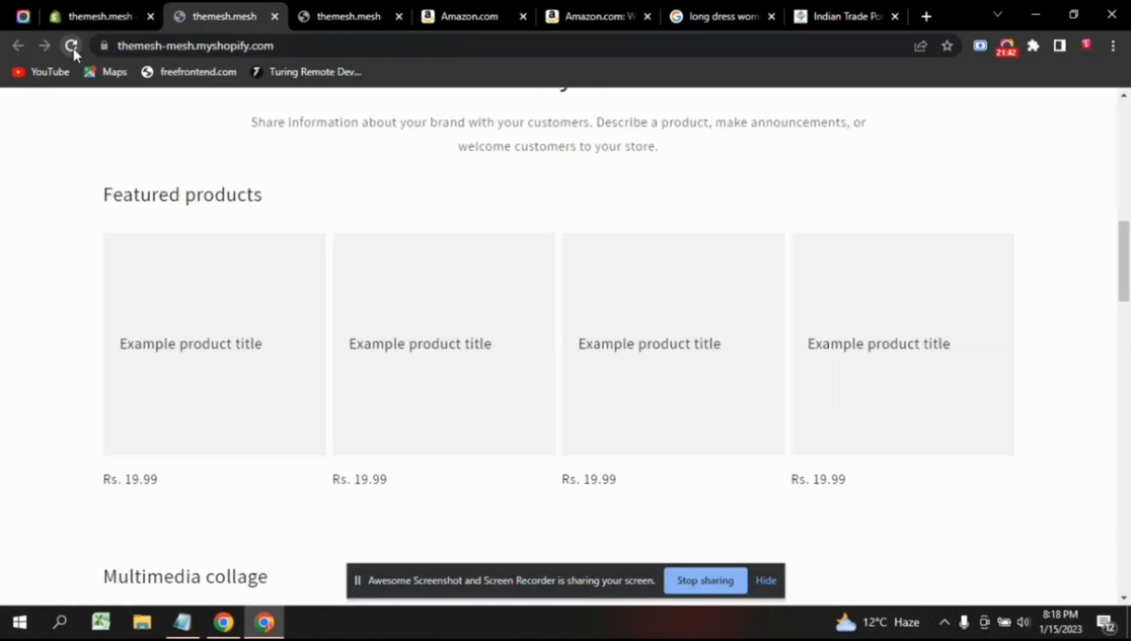
Reload the storefront to confirm the WOOSEA dress is featured from Rs. 2,100.00, then return to admin.
click(73, 47)
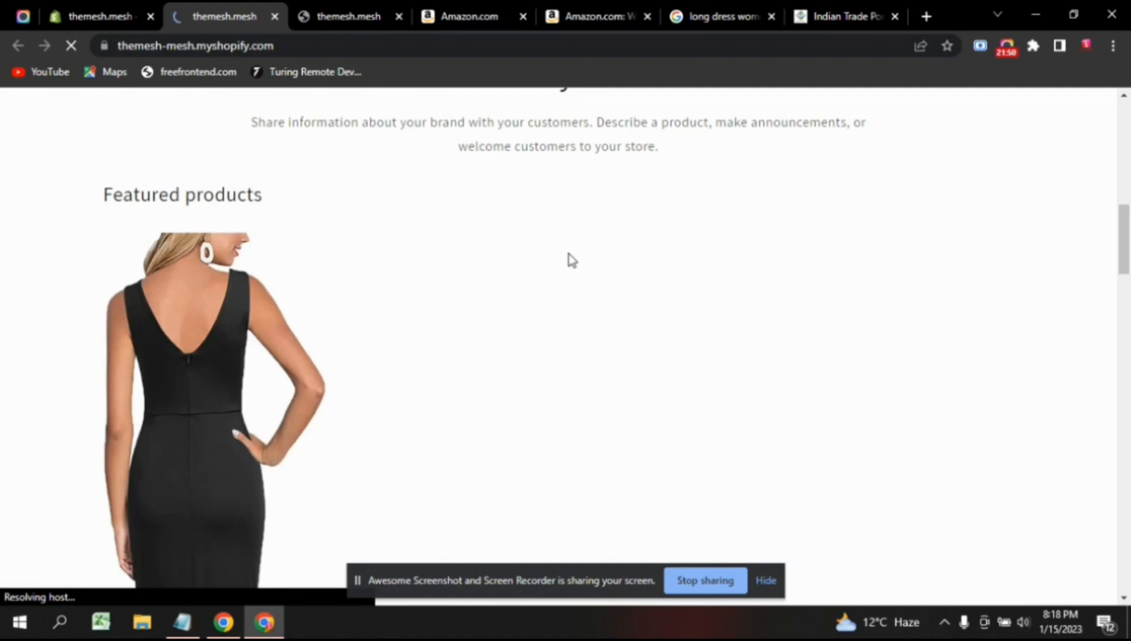
scroll(571, 260, up, 4)
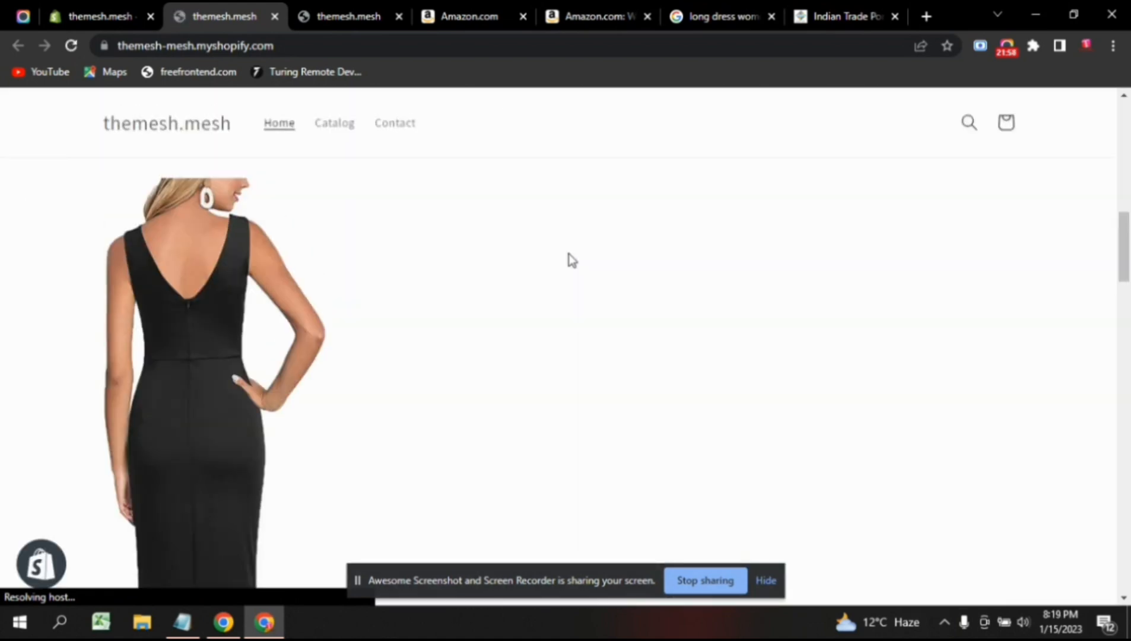
scroll(571, 260, down, 5)
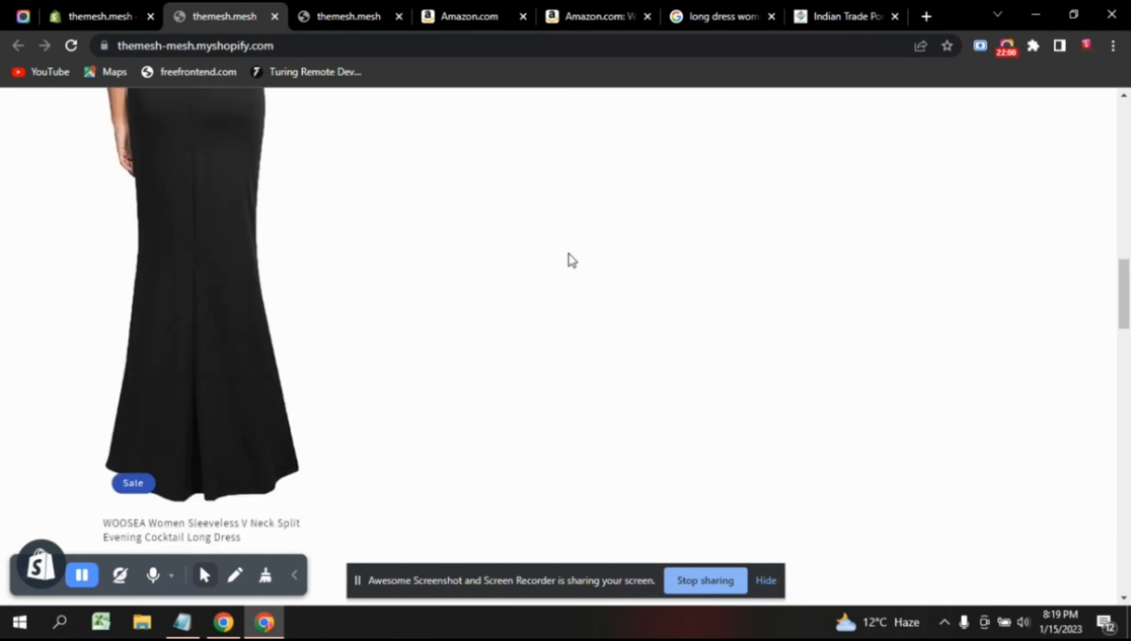
scroll(571, 260, up, 5)
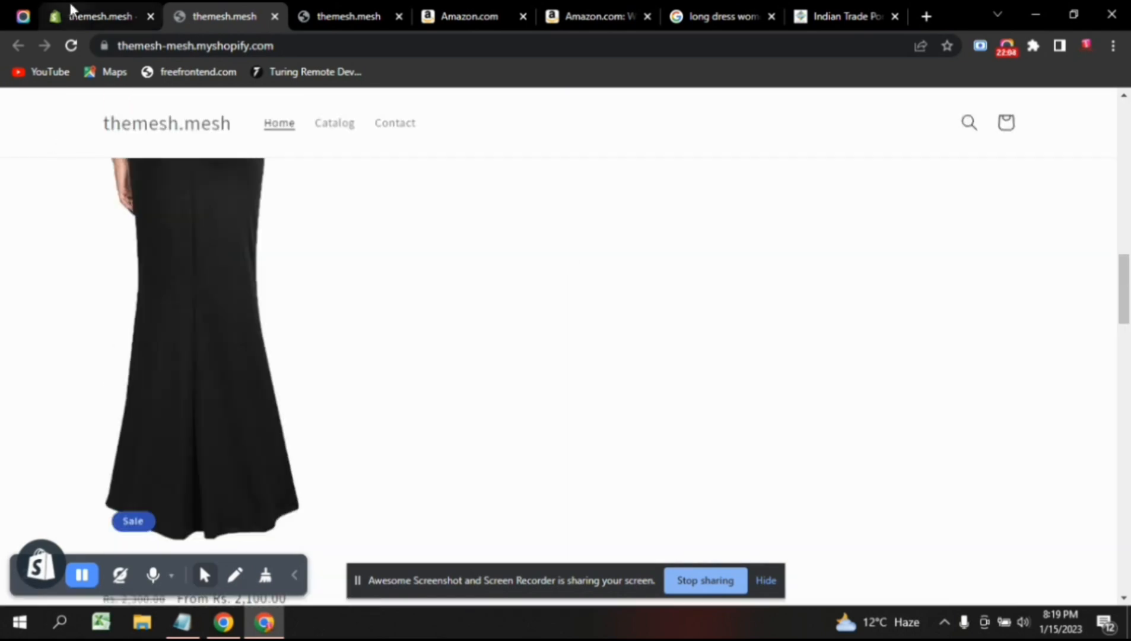
click(77, 16)
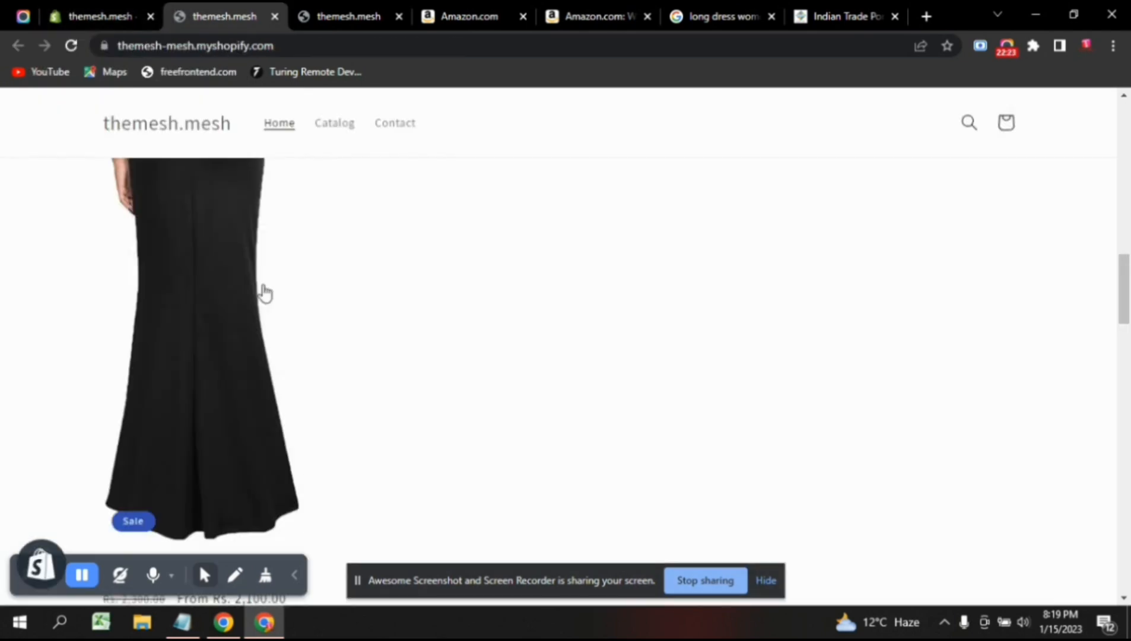
click(111, 12)
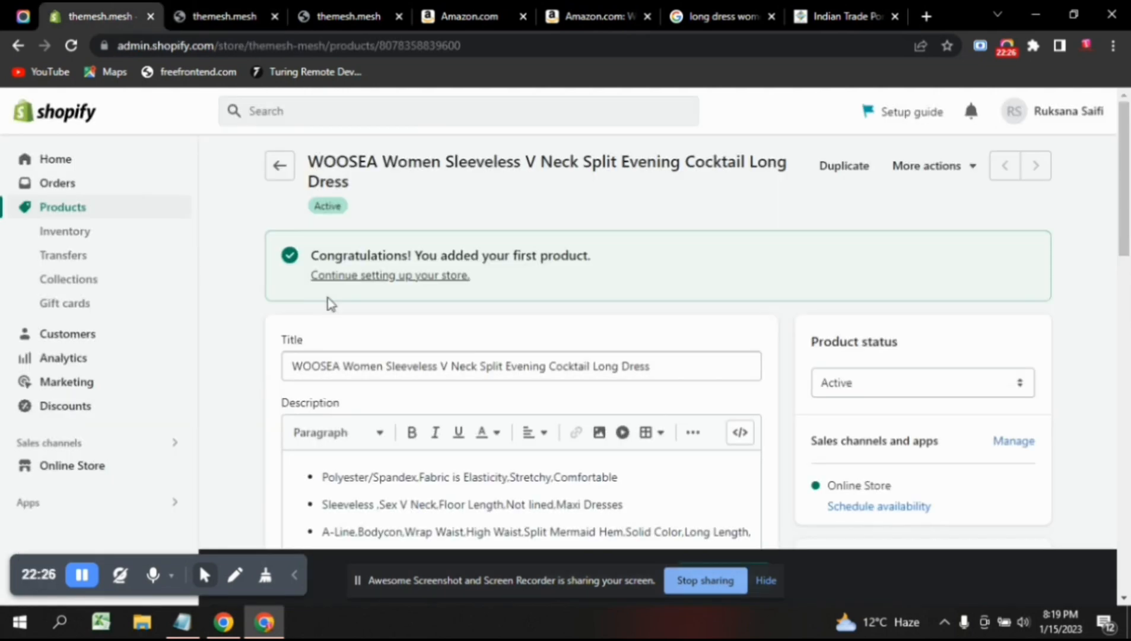